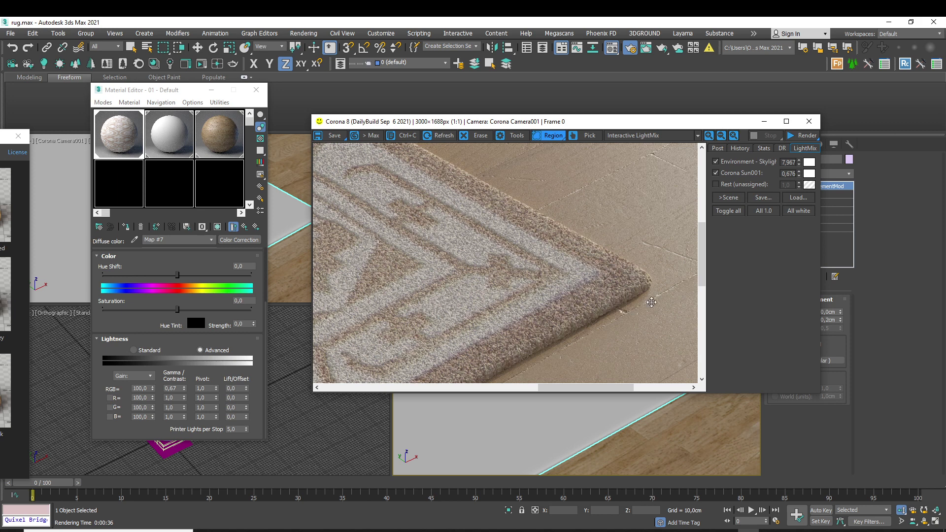
- Inspect the rendered rug corner and minimize the Corona render window
{"action": "scroll", "coordinate": [657, 302], "scroll_direction": "up", "scroll_amount": 1}
{"action": "scroll", "coordinate": [561, 277], "scroll_direction": "down", "scroll_amount": 1}
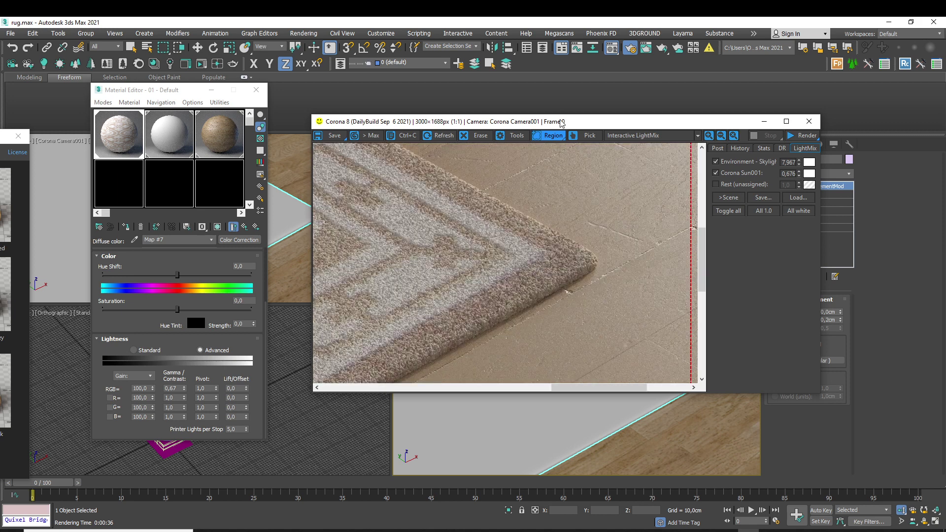
{"action": "left_click_drag", "start_coordinate": [555, 122], "coordinate": [276, 164]}
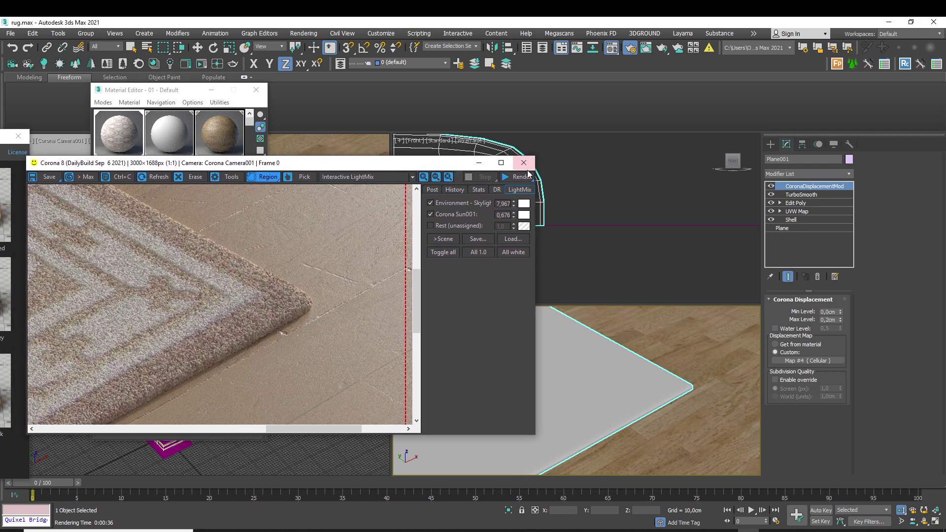
{"action": "left_click", "coordinate": [478, 163]}
{"action": "key", "text": "w"}
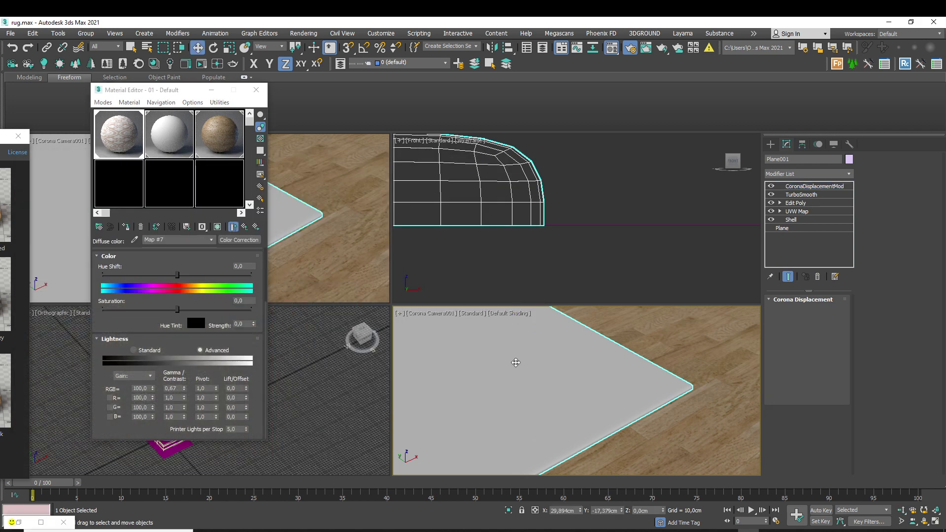
- Switch the front viewport to a maximized, shaded perspective view showing the floor beside the existing rug
{"action": "middle_click", "coordinate": [536, 300]}
{"action": "key", "text": "p"}
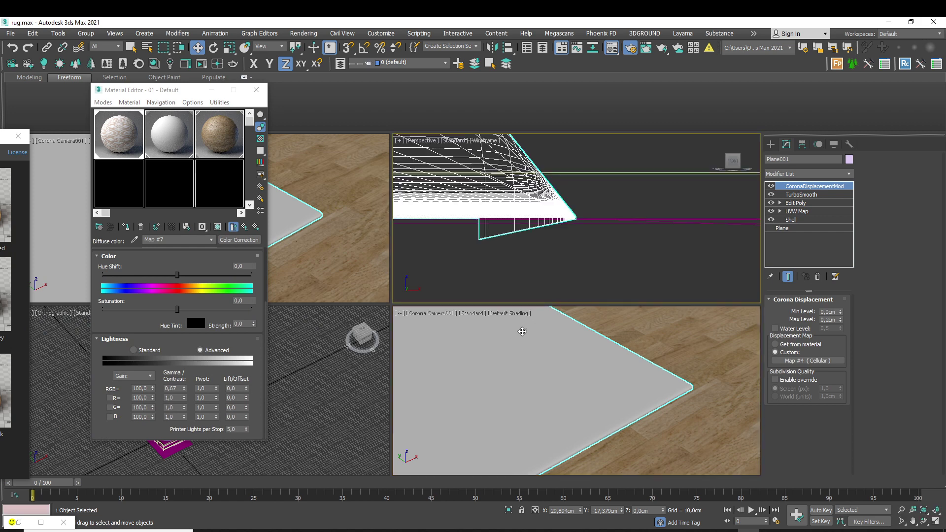
{"action": "middle_click", "coordinate": [534, 389]}
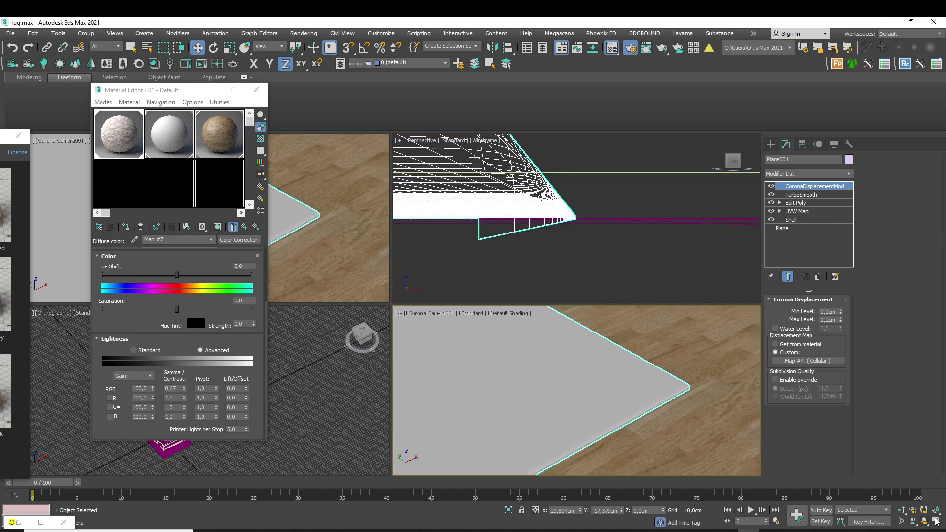
{"action": "key", "text": "alt+w"}
{"action": "key", "text": "super+shift"}
{"action": "middle_click_drag", "start_coordinate": [474, 246], "coordinate": [433, 278]}
{"action": "scroll", "coordinate": [419, 288], "scroll_direction": "down", "scroll_amount": 3}
{"action": "key", "text": "F3"}
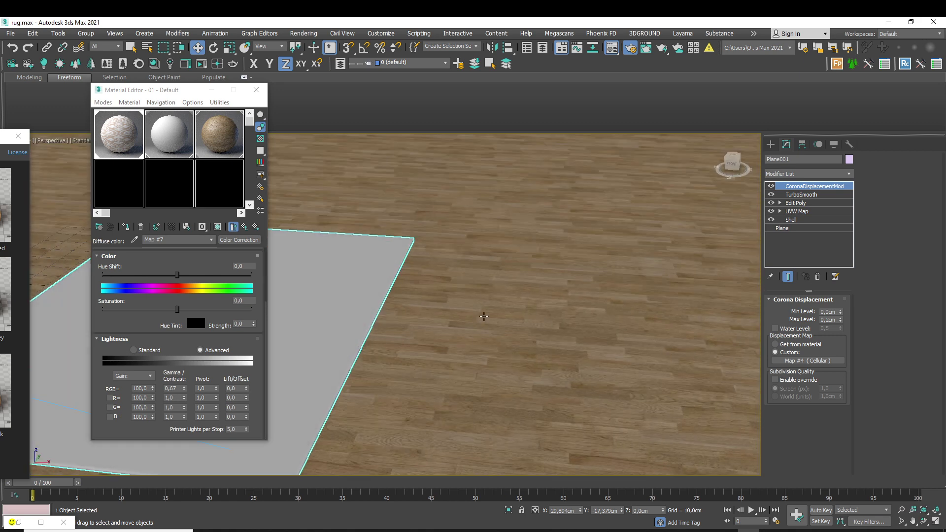
{"action": "middle_click_drag", "start_coordinate": [476, 324], "coordinate": [463, 269], "text": "alt"}
- Draw a standard primitive plane about 90 cm wide on the floor beside the existing rug
{"action": "left_click", "coordinate": [771, 146]}
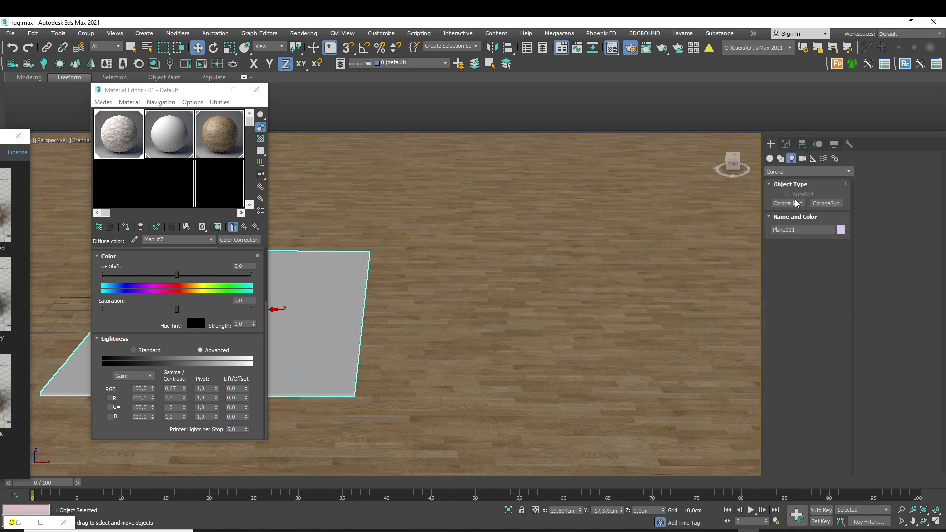
{"action": "left_click", "coordinate": [769, 158]}
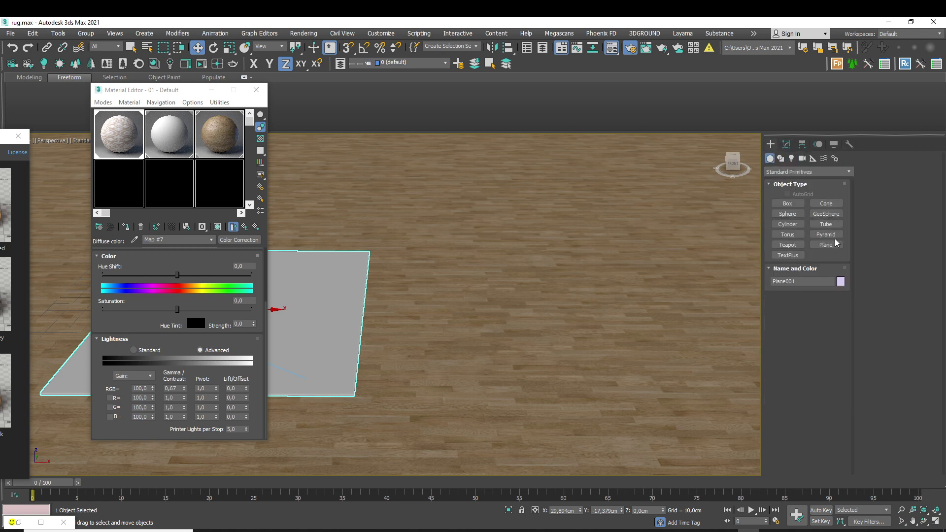
{"action": "left_click", "coordinate": [829, 248]}
{"action": "left_click_drag", "start_coordinate": [451, 266], "coordinate": [692, 403]}
{"action": "key", "text": "w"}
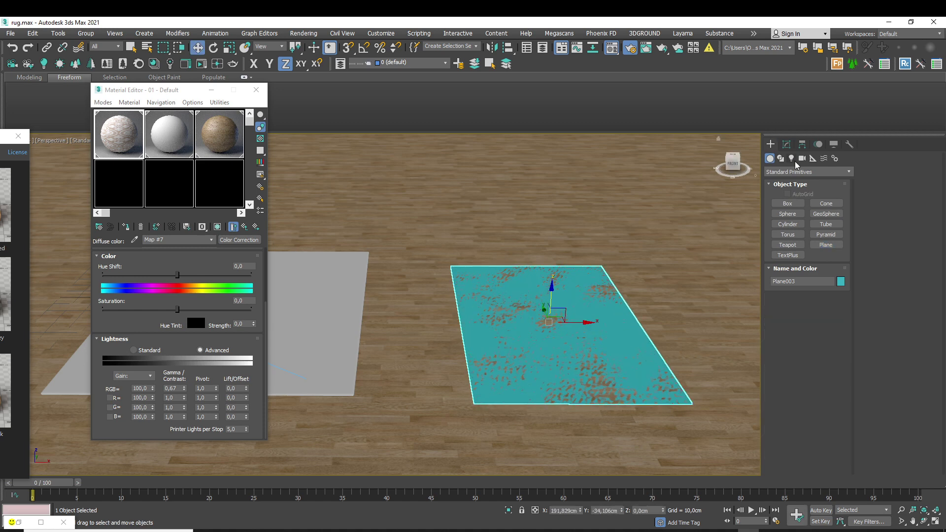
- Set the new plane's length to 200 cm and its width to 130 cm
{"action": "left_click", "coordinate": [780, 145]}
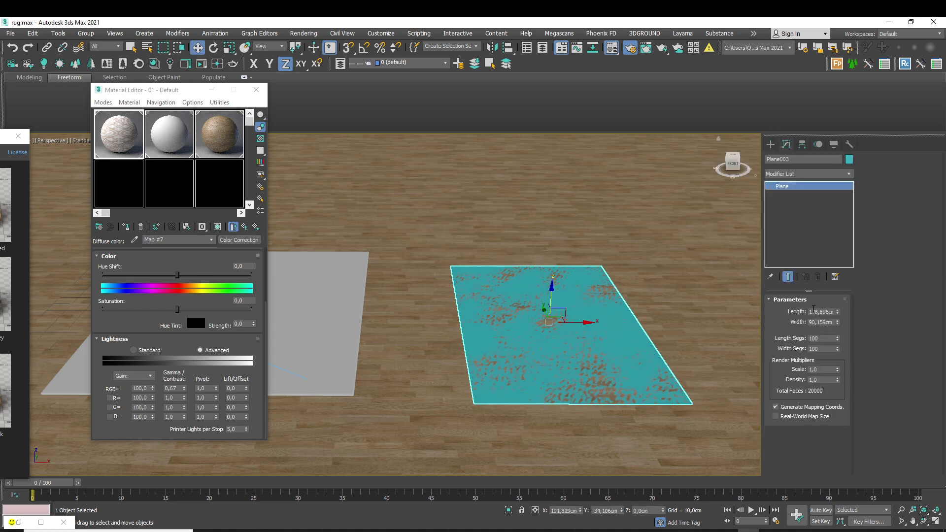
{"action": "double_click", "coordinate": [813, 312]}
{"action": "type", "text": "200"}
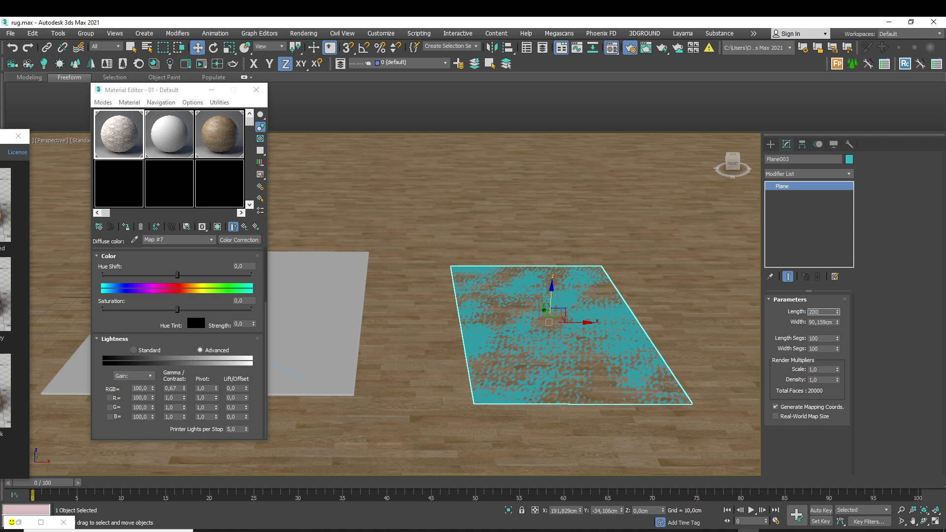
{"action": "key", "text": "Tab"}
{"action": "type", "text": "130"}
{"action": "key", "text": "Return"}
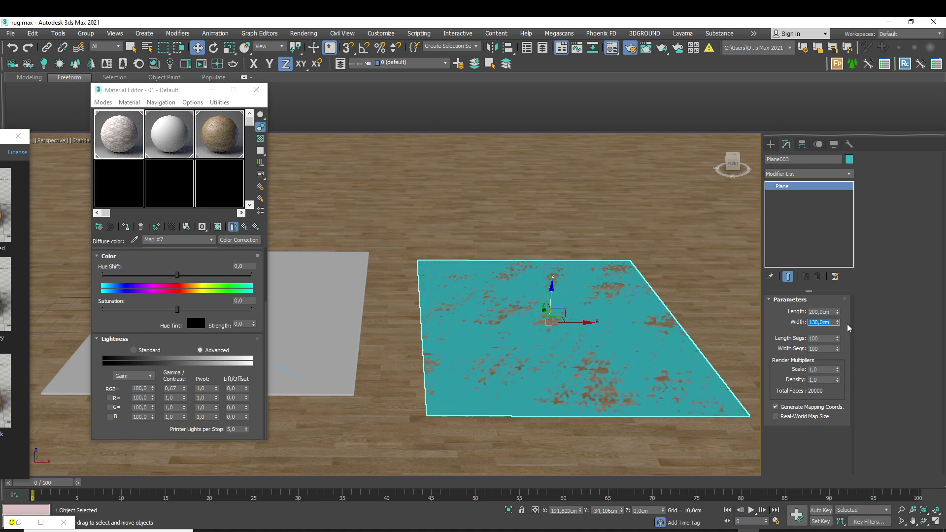
- Widen the plane to 157.3 cm and check its length and width segments
{"action": "left_click_drag", "start_coordinate": [841, 324], "coordinate": [841, 315]}
{"action": "scroll", "coordinate": [640, 320], "scroll_direction": "up", "scroll_amount": 2}
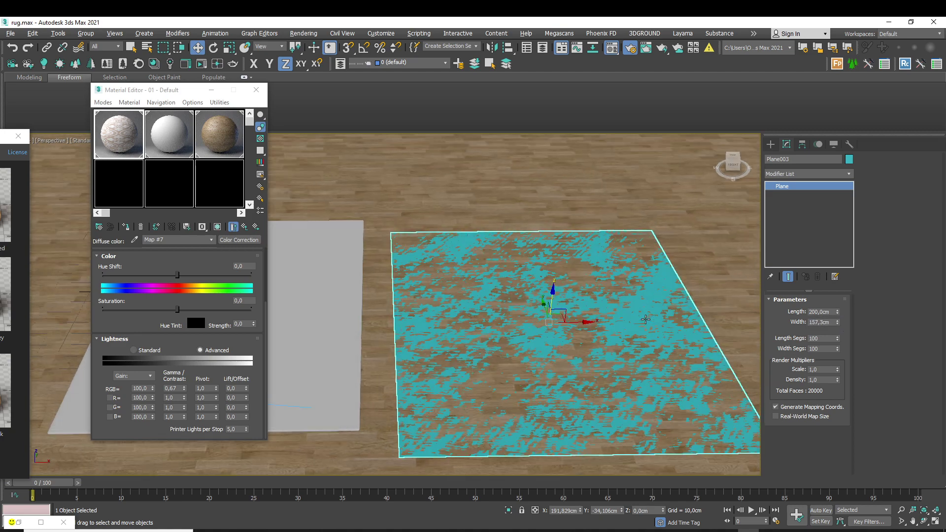
{"action": "middle_click_drag", "start_coordinate": [640, 320], "coordinate": [612, 256]}
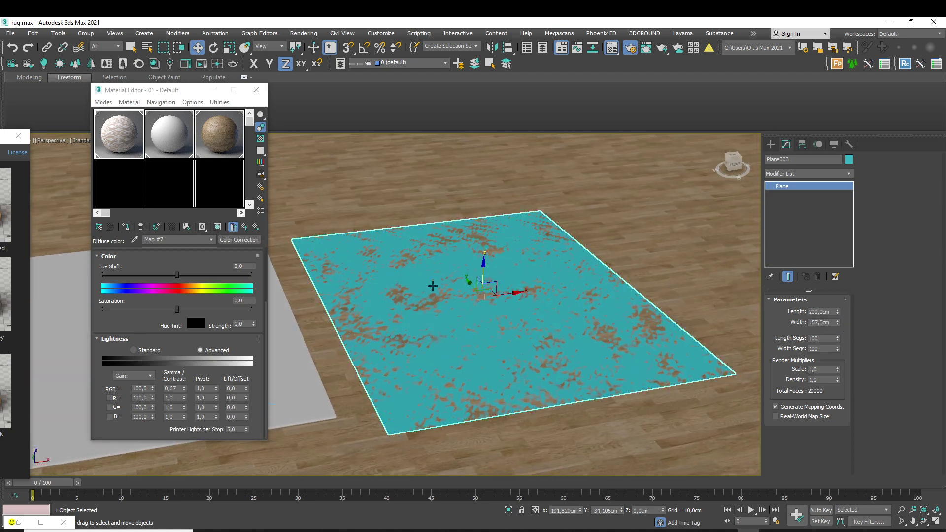
{"action": "middle_click_drag", "start_coordinate": [433, 286], "coordinate": [443, 274], "text": "alt"}
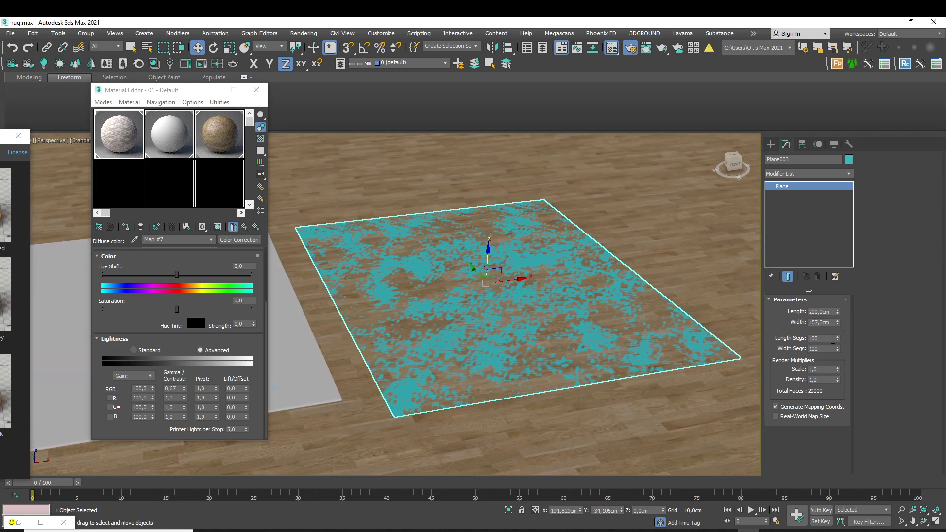
{"action": "double_click", "coordinate": [833, 339]}
{"action": "key", "text": "Tab"}
- Add a Shell modifier to the plane with an outer amount of 1 cm
{"action": "left_click", "coordinate": [831, 177]}
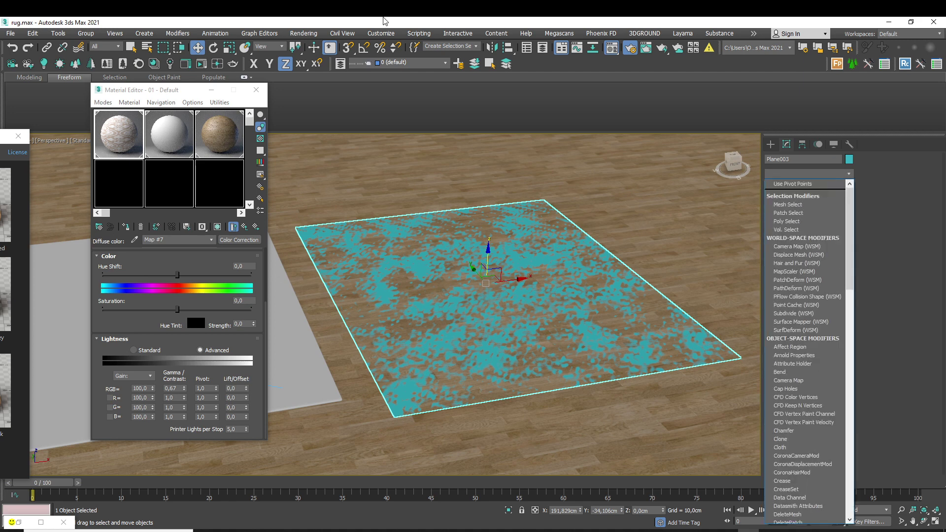
{"action": "type", "text": "sh"}
{"action": "key", "text": "Return"}
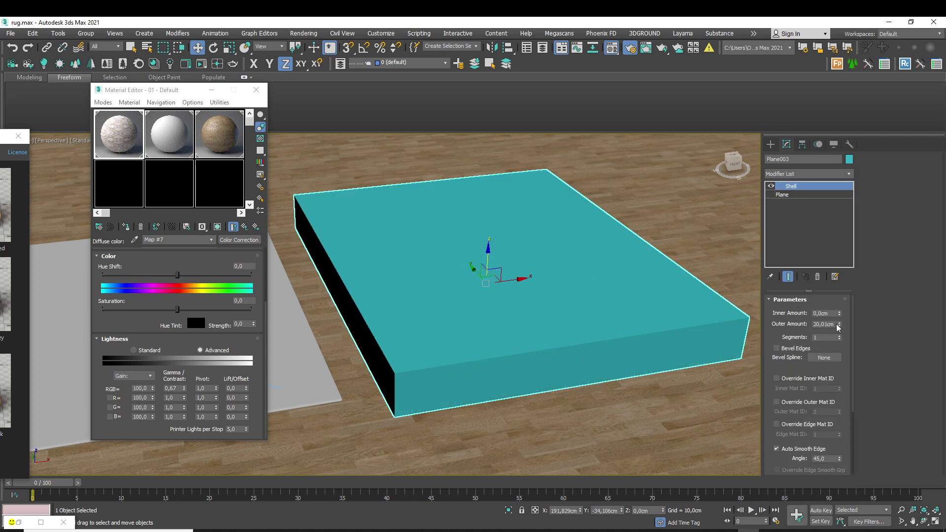
{"action": "left_click_drag", "start_coordinate": [838, 325], "coordinate": [831, 312]}
{"action": "type", "text": "1"}
{"action": "key", "text": "Return"}
{"action": "scroll", "coordinate": [389, 419], "scroll_direction": "up", "scroll_amount": 6}
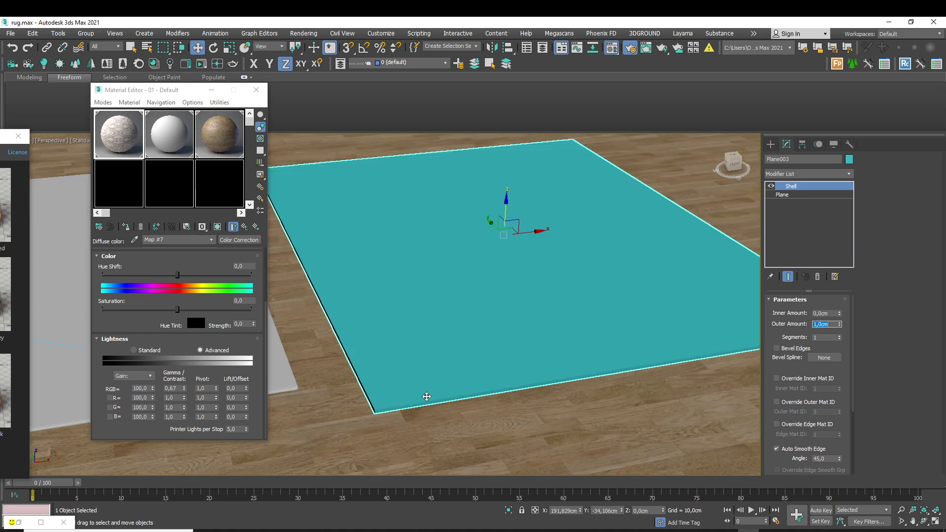
{"action": "scroll", "coordinate": [389, 419], "scroll_direction": "down", "scroll_amount": 1}
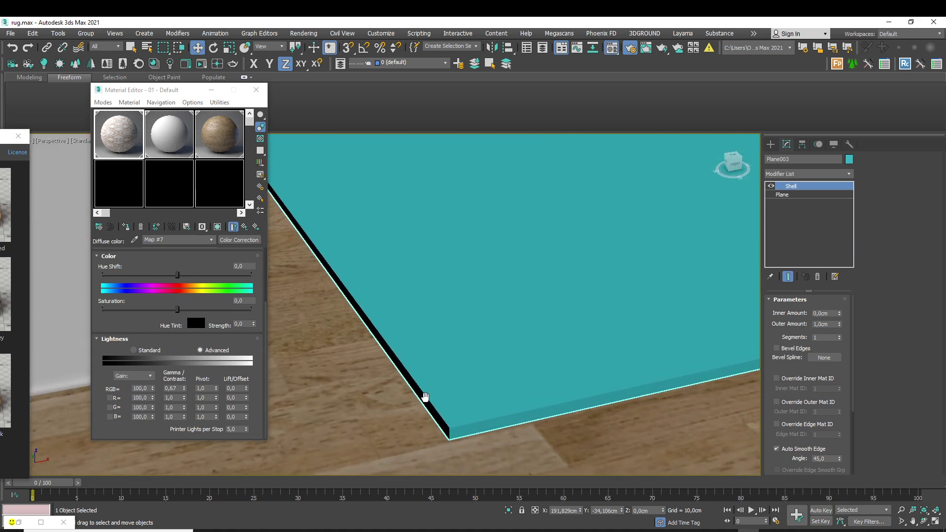
- Show the edged faces and add a TurboSmooth modifier with 2 iterations above the Shell
{"action": "left_click", "coordinate": [822, 175]}
{"action": "type", "text": "tu"}
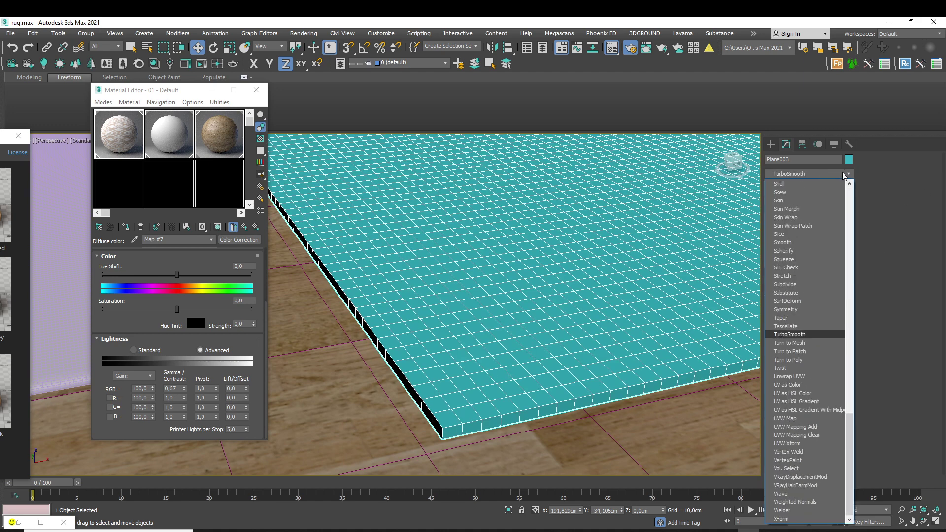
{"action": "key", "text": "Return"}
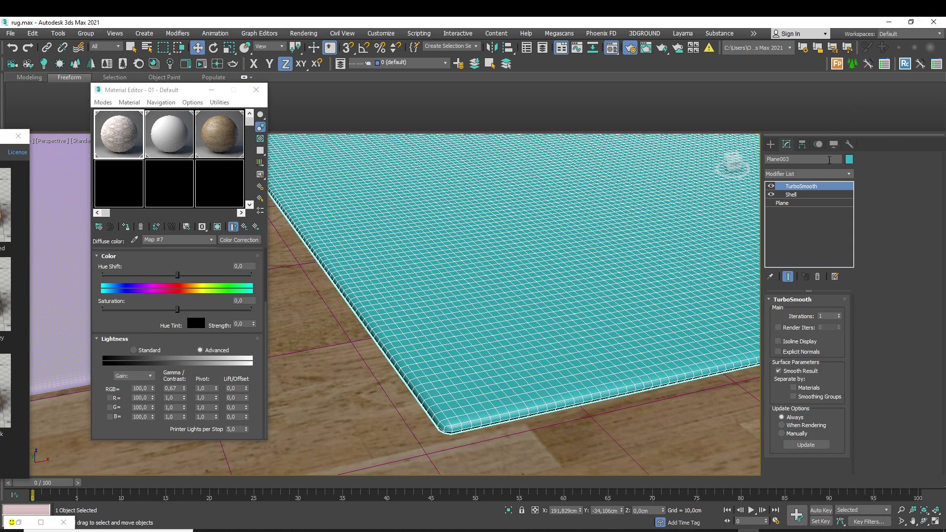
{"action": "left_click", "coordinate": [839, 314]}
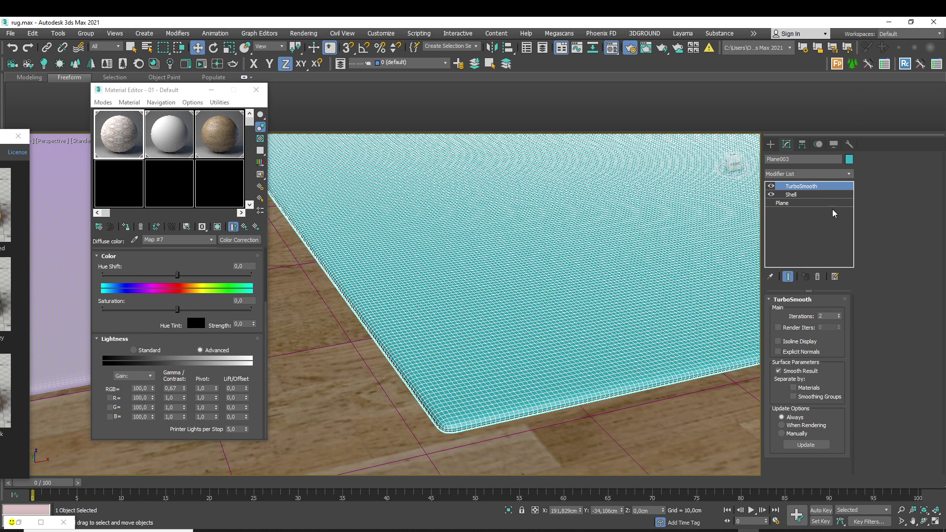
- Insert an Edit Poly modifier between the Shell and TurboSmooth modifiers
{"action": "left_click", "coordinate": [818, 195]}
{"action": "left_click", "coordinate": [820, 175]}
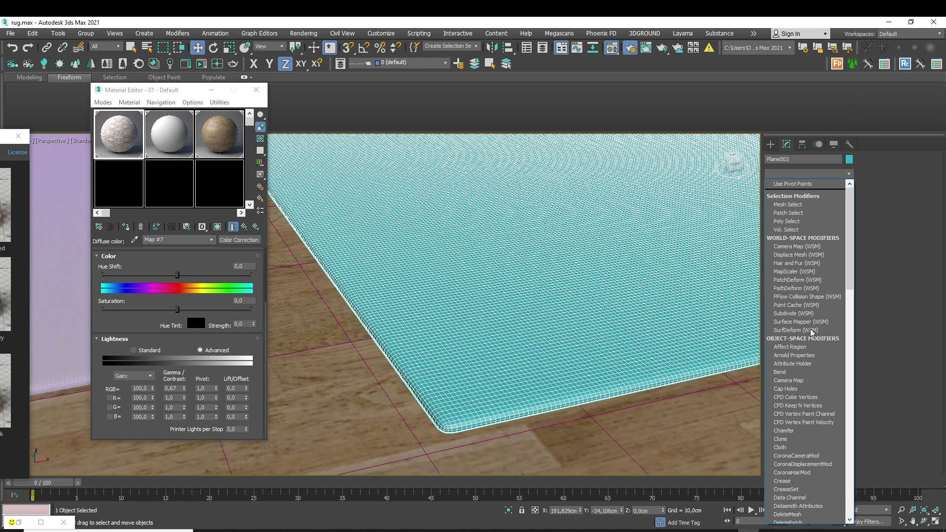
{"action": "scroll", "coordinate": [817, 493], "scroll_direction": "down", "scroll_amount": 3}
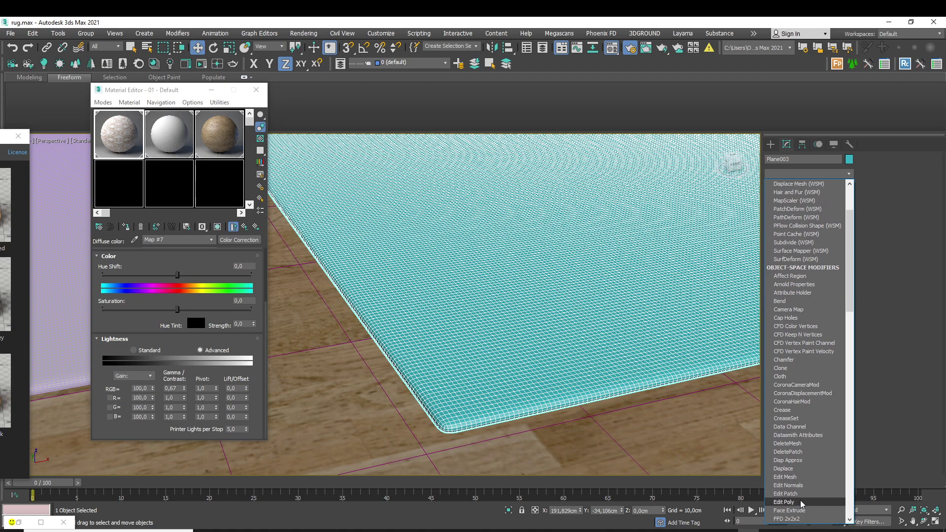
{"action": "left_click", "coordinate": [803, 502]}
- Isolate the new rug in the viewport and turn the view to its underside
{"action": "right_click", "coordinate": [548, 202]}
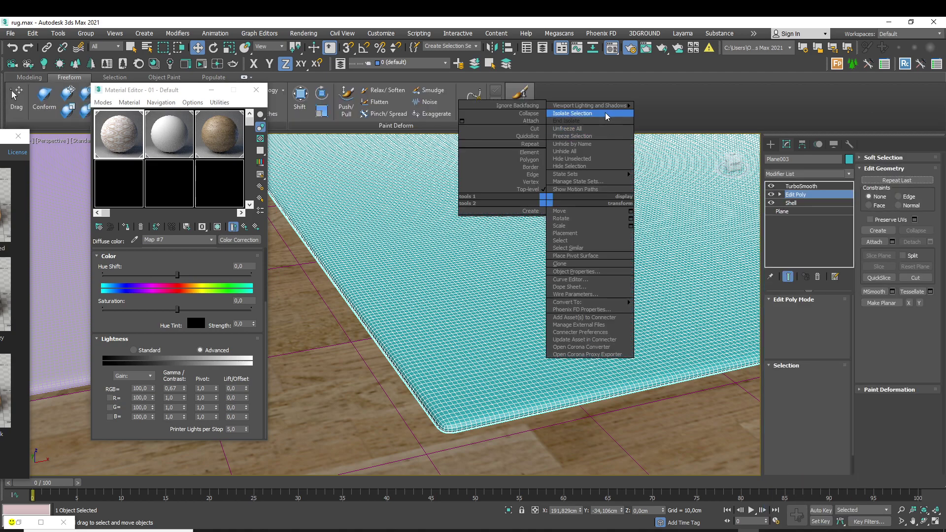
{"action": "left_click", "coordinate": [608, 113]}
{"action": "scroll", "coordinate": [593, 237], "scroll_direction": "up", "scroll_amount": 5}
{"action": "middle_click_drag", "start_coordinate": [614, 176], "coordinate": [668, 210], "text": "alt"}
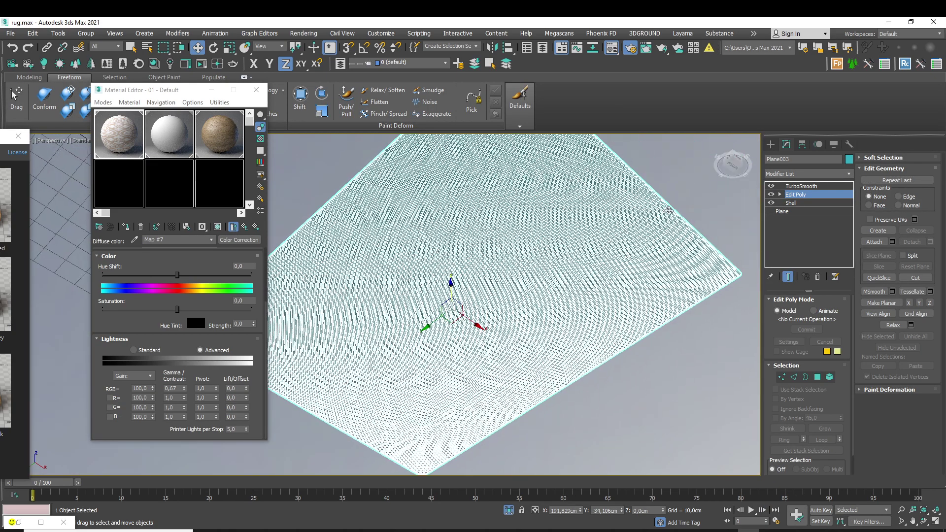
- Select the rug's underside polygons by a 45-degree angle in Edit Poly, delete them and return to the TurboSmooth level
{"action": "left_click", "coordinate": [779, 195]}
{"action": "left_click", "coordinate": [798, 228]}
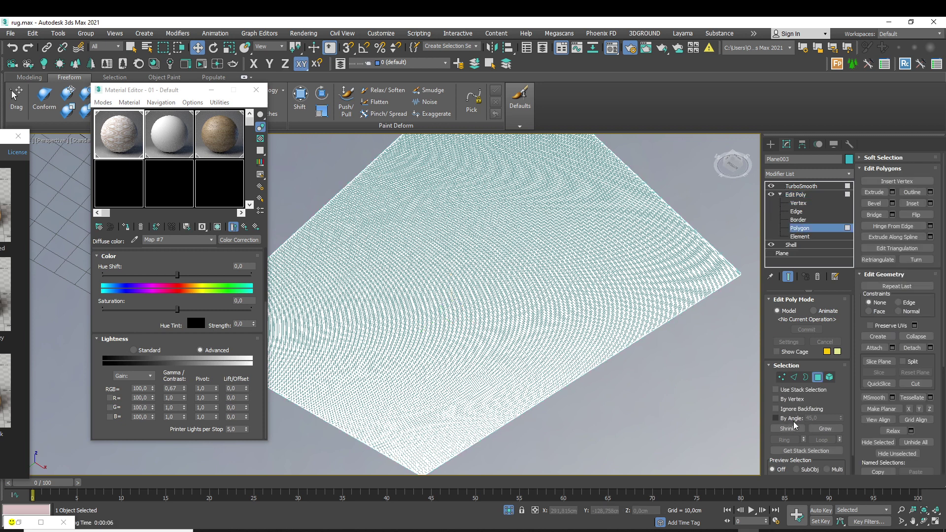
{"action": "left_click", "coordinate": [792, 418]}
{"action": "left_click", "coordinate": [542, 315]}
{"action": "middle_click_drag", "start_coordinate": [543, 315], "coordinate": [452, 357], "text": "alt"}
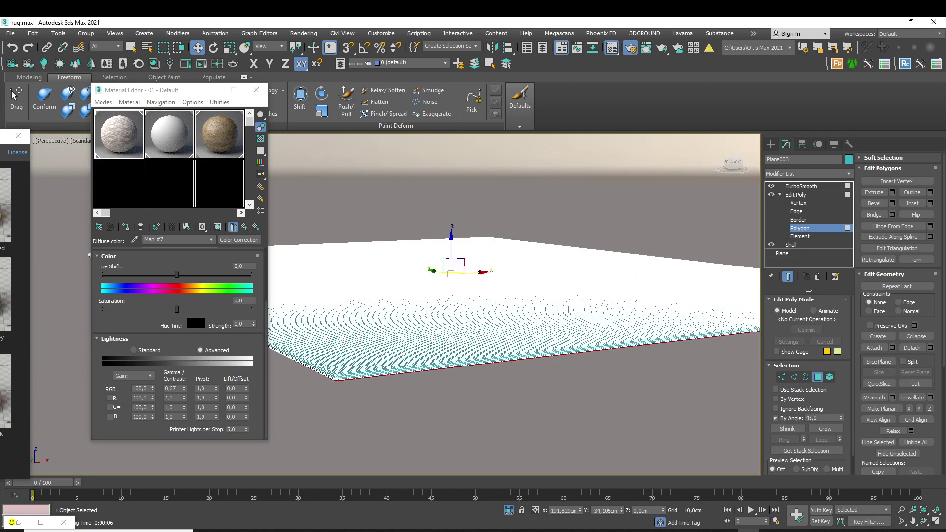
{"action": "left_click", "coordinate": [452, 338], "text": "alt"}
{"action": "left_click", "coordinate": [795, 195]}
{"action": "left_click", "coordinate": [801, 186]}
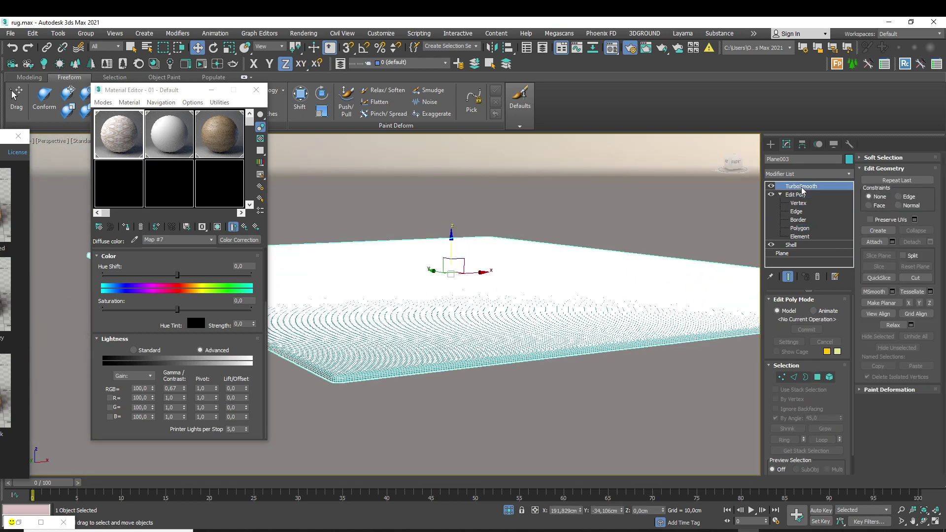
- Examine the rug's edge profile in the front view with the Edit Poly modifier switched off and on again
{"action": "middle_click_drag", "start_coordinate": [433, 345], "coordinate": [405, 373], "text": "alt"}
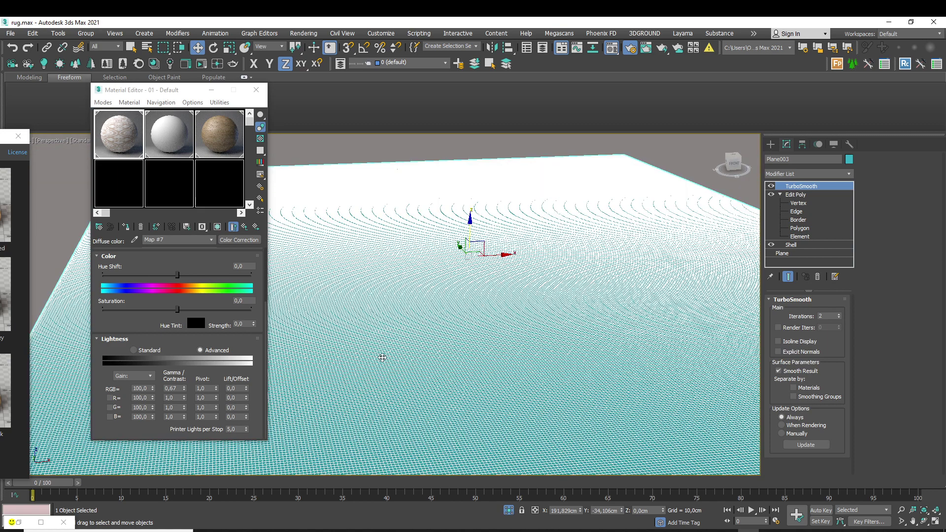
{"action": "key", "text": "f"}
{"action": "scroll", "coordinate": [542, 311], "scroll_direction": "up", "scroll_amount": 10}
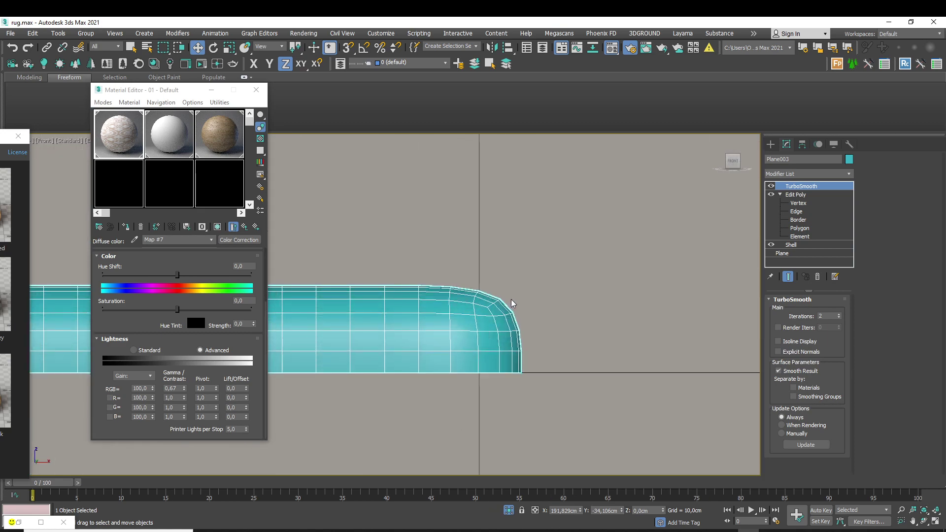
{"action": "scroll", "coordinate": [505, 306], "scroll_direction": "up", "scroll_amount": 2}
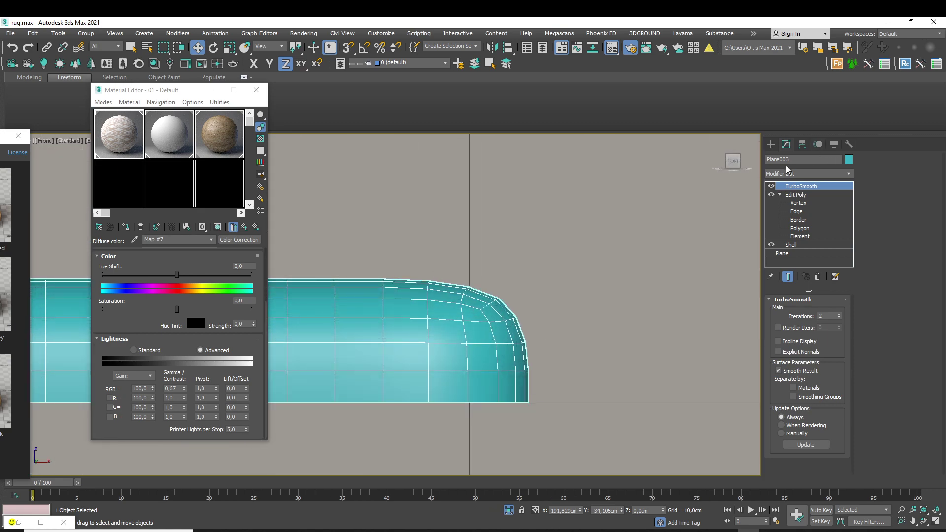
{"action": "left_click", "coordinate": [771, 196]}
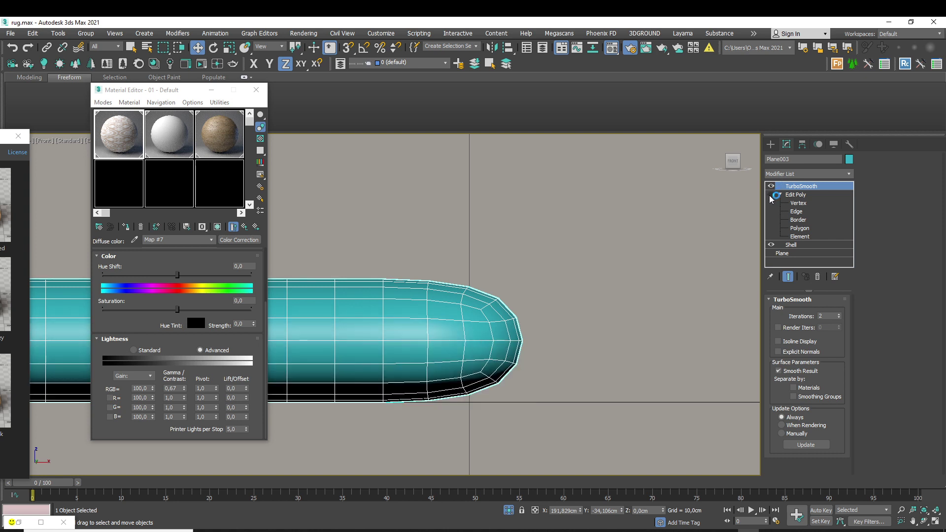
{"action": "left_click", "coordinate": [770, 195]}
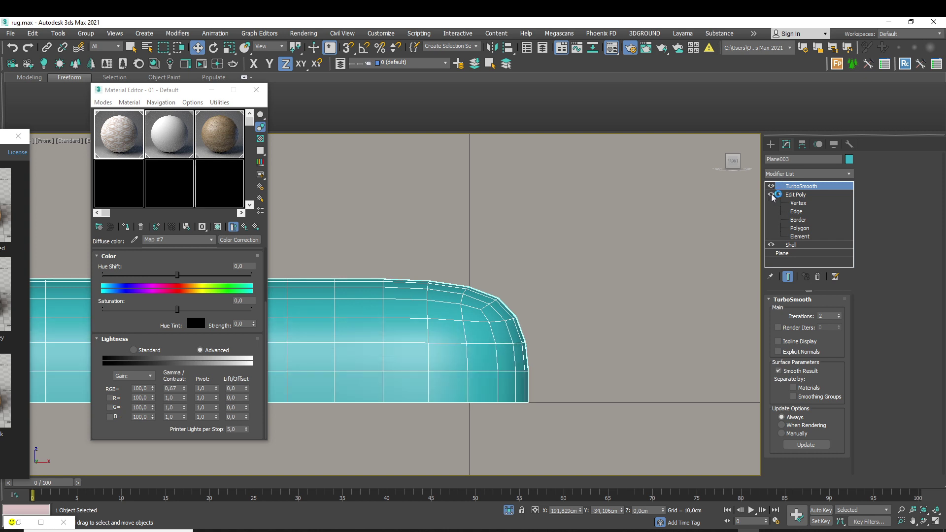
{"action": "scroll", "coordinate": [622, 274], "scroll_direction": "down", "scroll_amount": 5}
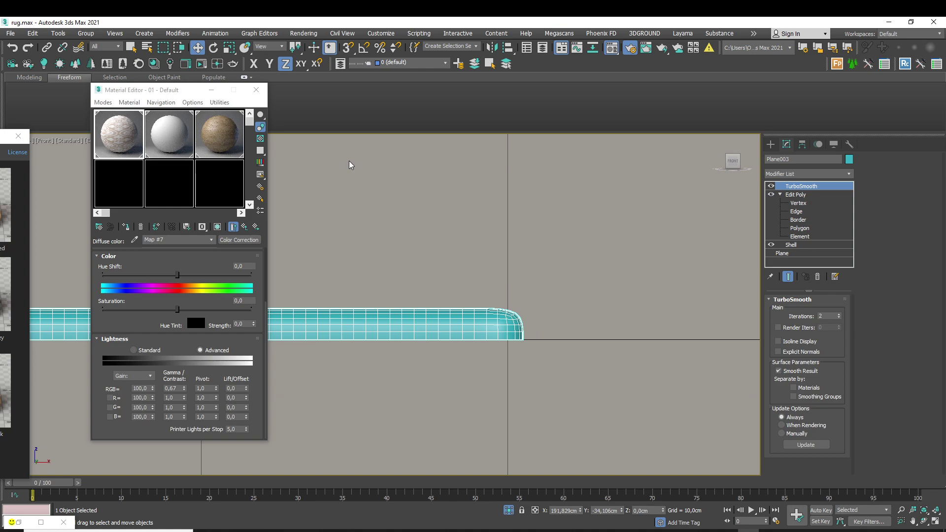
- Return to the perspective view, show the rug shaded without its wireframe edges, and clear the selection
{"action": "key", "text": "p"}
{"action": "middle_click_drag", "start_coordinate": [561, 213], "coordinate": [504, 257], "text": "alt"}
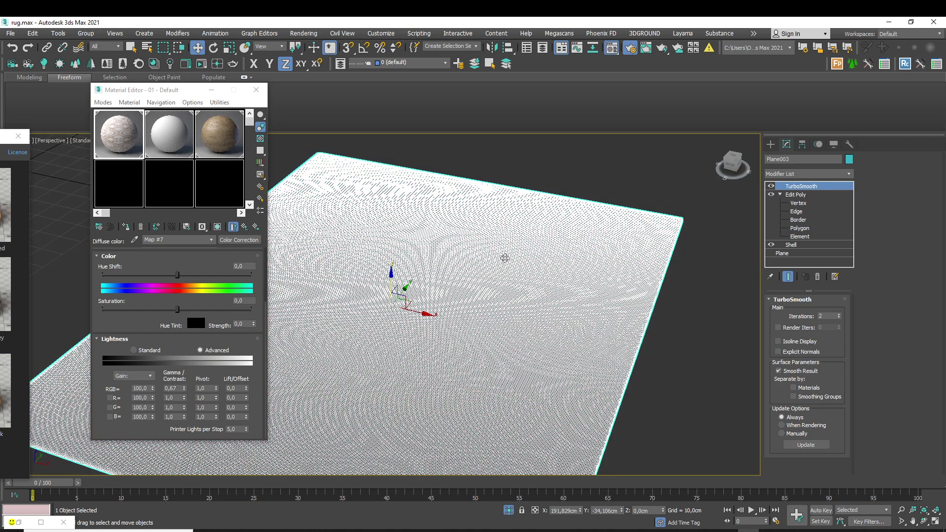
{"action": "key", "text": "F3"}
{"action": "left_click", "coordinate": [666, 318]}
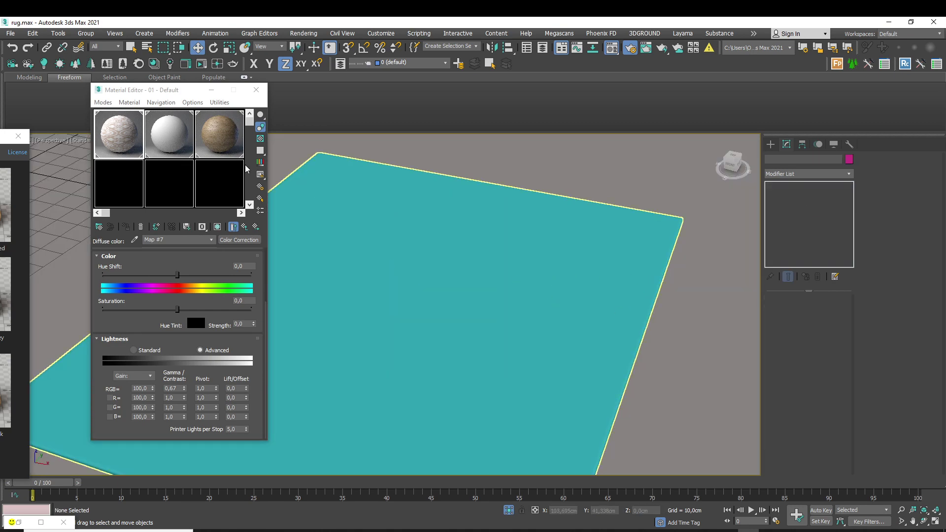
- Go up from the Color Correction map to its parent material and review that material's Corona settings
{"action": "left_click", "coordinate": [244, 226]}
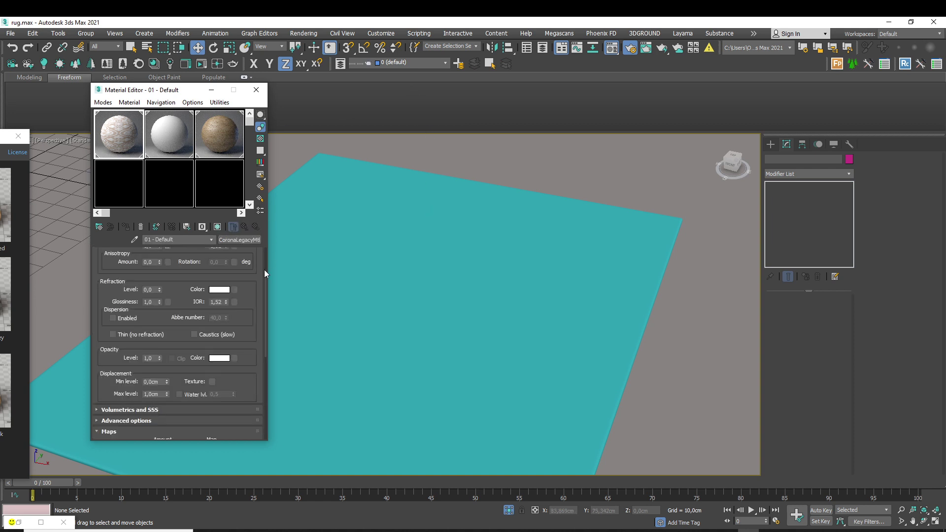
{"action": "scroll", "coordinate": [251, 281], "scroll_direction": "up", "scroll_amount": 10}
{"action": "scroll", "coordinate": [241, 320], "scroll_direction": "down", "scroll_amount": 3}
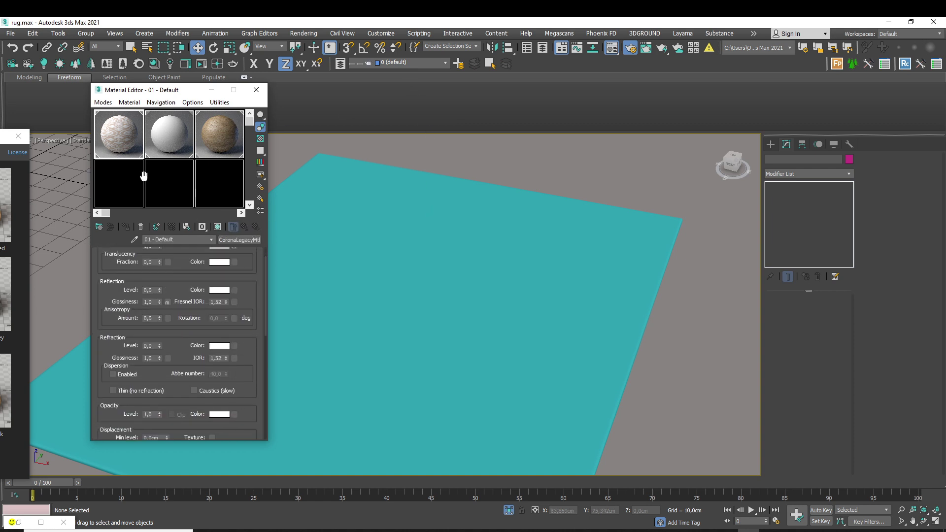
- Change the unused Solid Glass sample material to CoronaLegacyMtl and assign it to the rug
{"action": "left_click", "coordinate": [243, 240]}
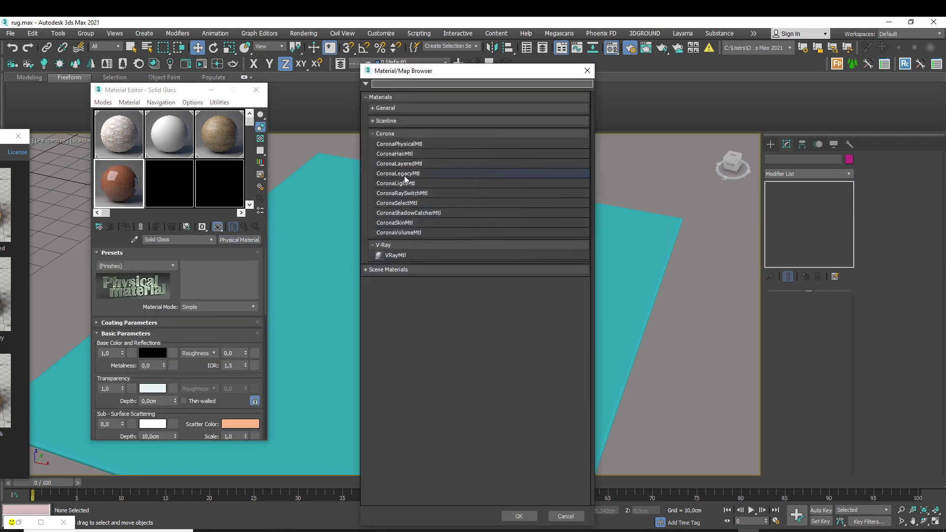
{"action": "double_click", "coordinate": [404, 175]}
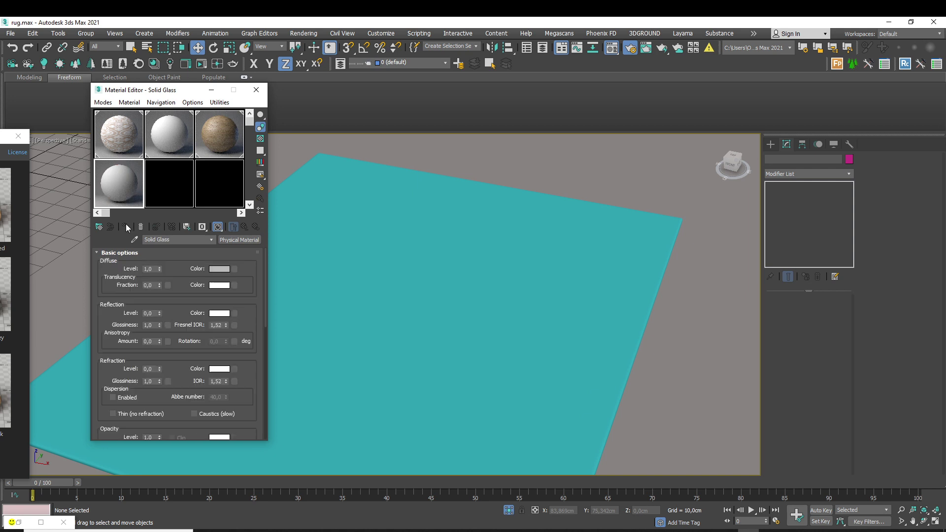
{"action": "left_click", "coordinate": [459, 295]}
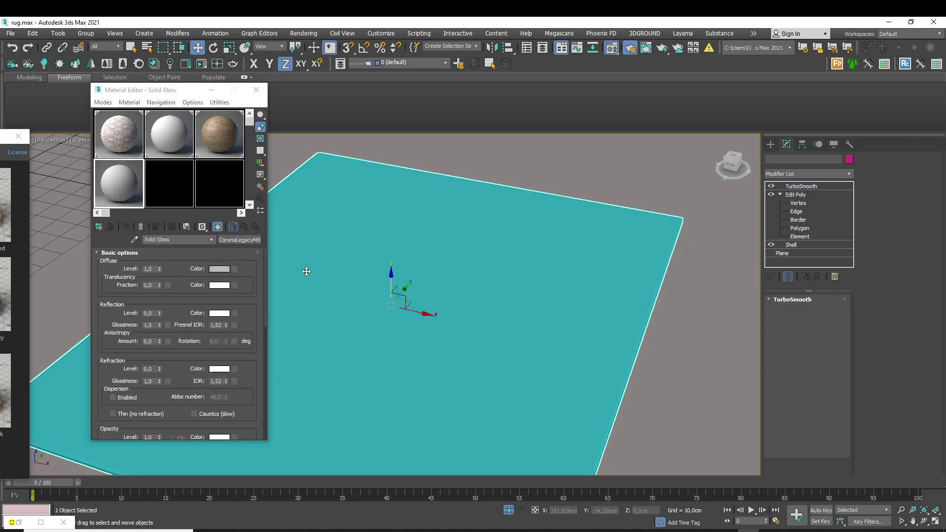
{"action": "left_click", "coordinate": [126, 227]}
- Load rug.jpg as a Bitmap map into the diffuse color of the rug's new material
{"action": "scroll", "coordinate": [481, 232], "scroll_direction": "down", "scroll_amount": 5}
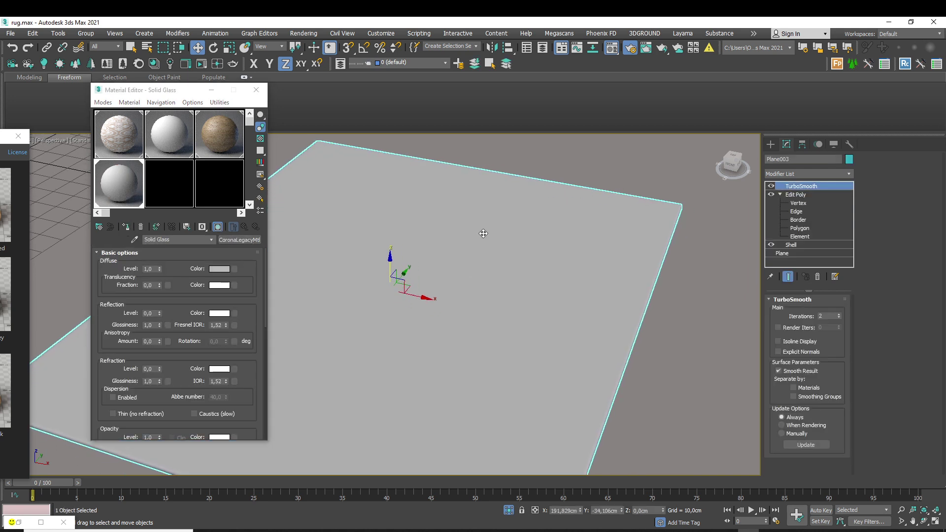
{"action": "middle_click_drag", "start_coordinate": [482, 232], "coordinate": [382, 295], "text": "alt"}
{"action": "scroll", "coordinate": [383, 296], "scroll_direction": "up", "scroll_amount": 5}
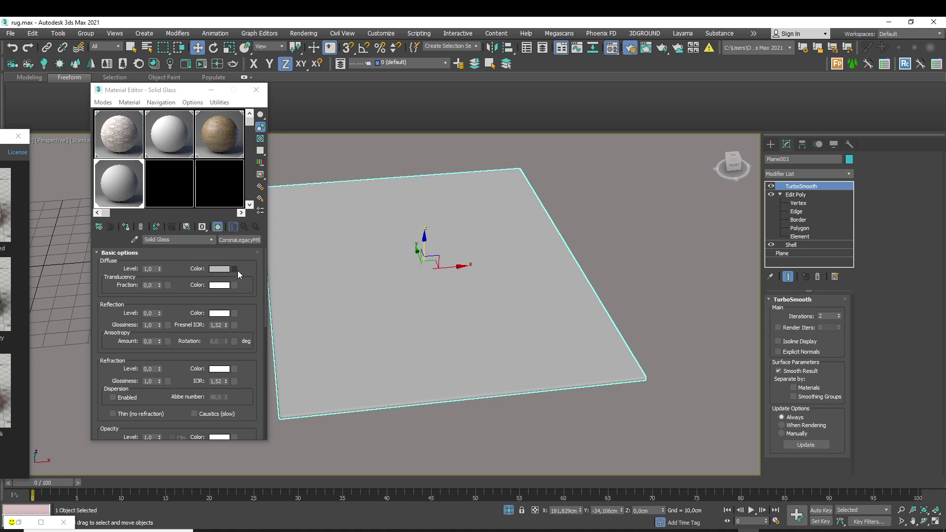
{"action": "left_click", "coordinate": [235, 270]}
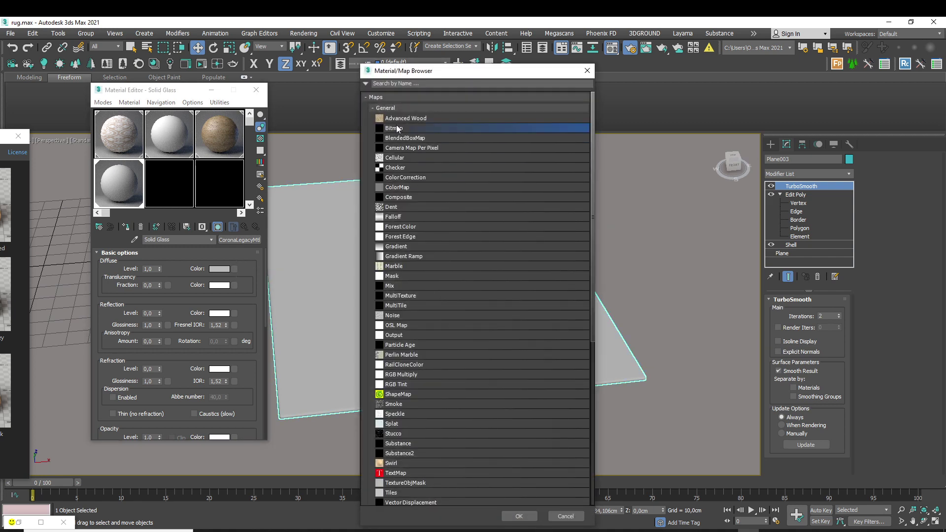
{"action": "double_click", "coordinate": [395, 127]}
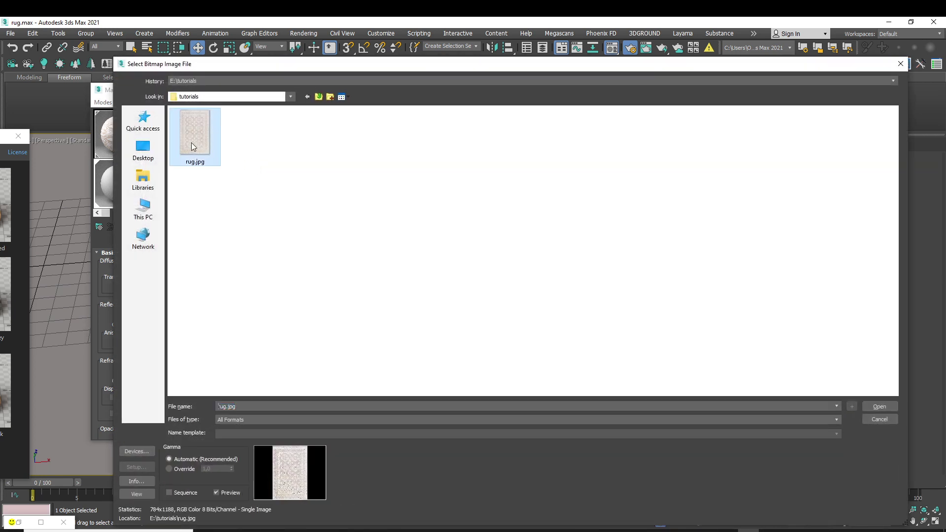
{"action": "double_click", "coordinate": [192, 142]}
{"action": "middle_click_drag", "start_coordinate": [440, 245], "coordinate": [433, 226], "text": "alt"}
- View the rug.jpg image beside the model to compare its proportions with the rug, and close the image window
{"action": "left_click", "coordinate": [227, 401]}
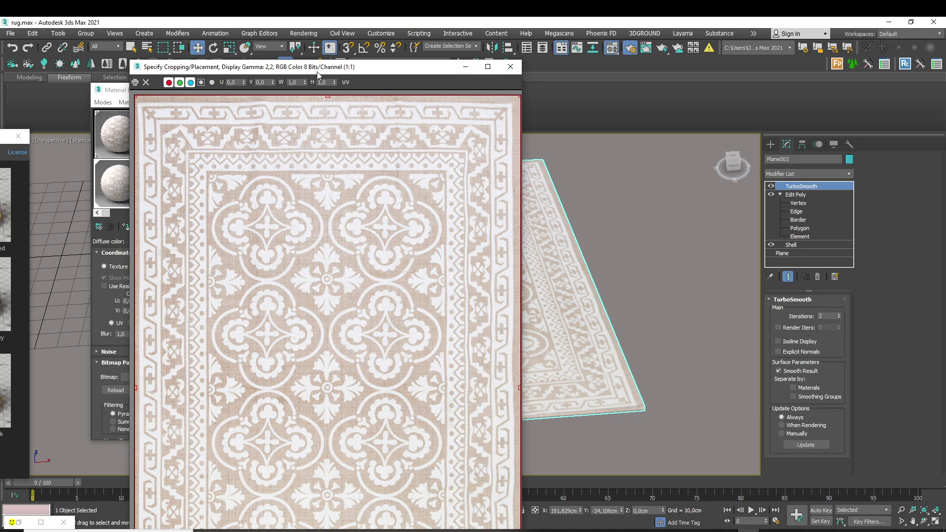
{"action": "left_click_drag", "start_coordinate": [451, 67], "coordinate": [2, 59]}
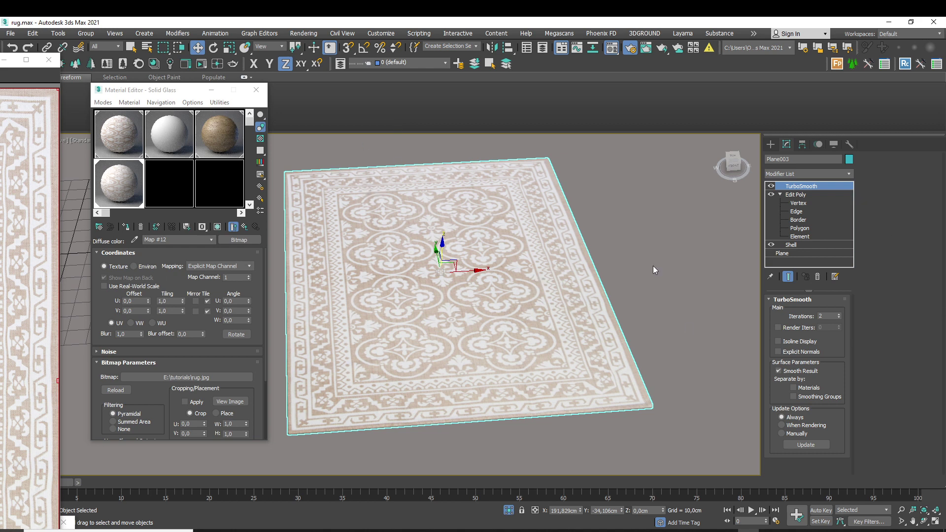
{"action": "left_click", "coordinate": [808, 245]}
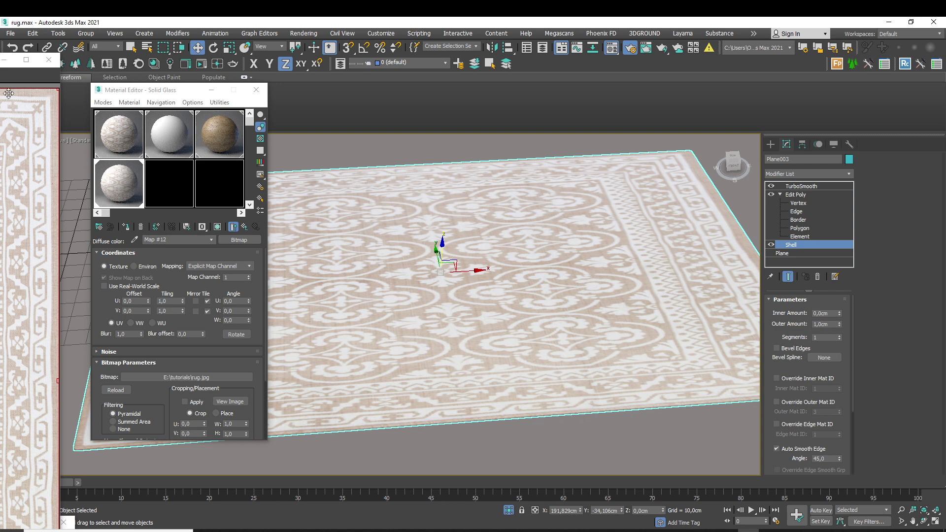
{"action": "left_click", "coordinate": [48, 59]}
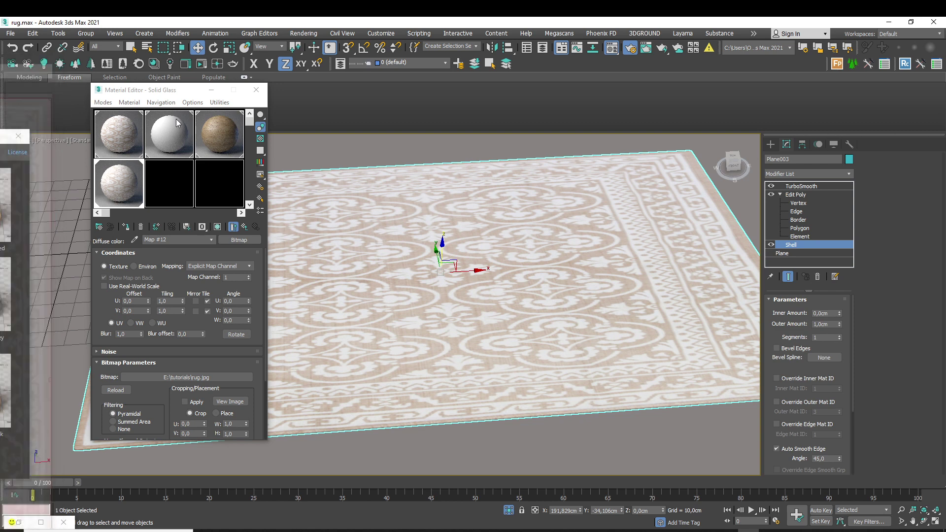
- Insert a UVW Map modifier directly above Shell and use Bitmap Fit with rug.jpg to match the image's proportions
{"action": "left_click", "coordinate": [836, 175]}
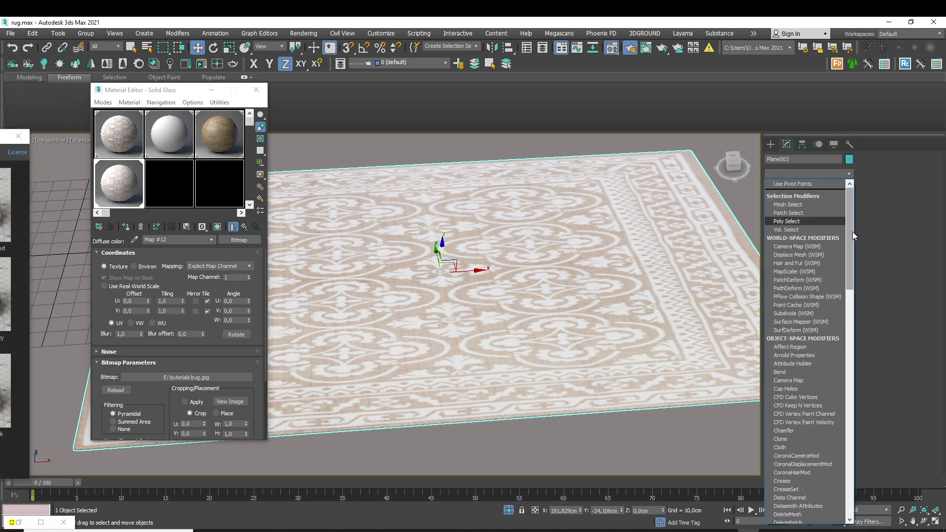
{"action": "scroll", "coordinate": [842, 489], "scroll_direction": "down", "scroll_amount": 15}
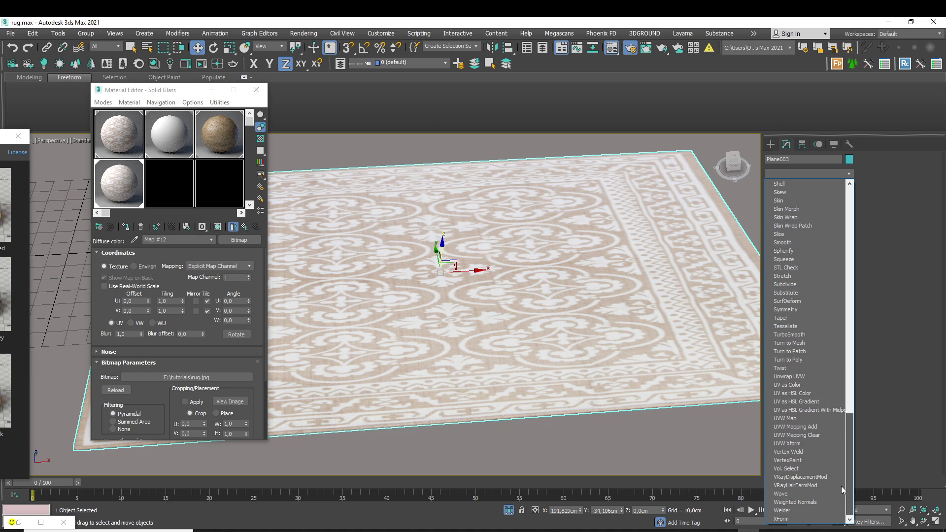
{"action": "left_click", "coordinate": [819, 419]}
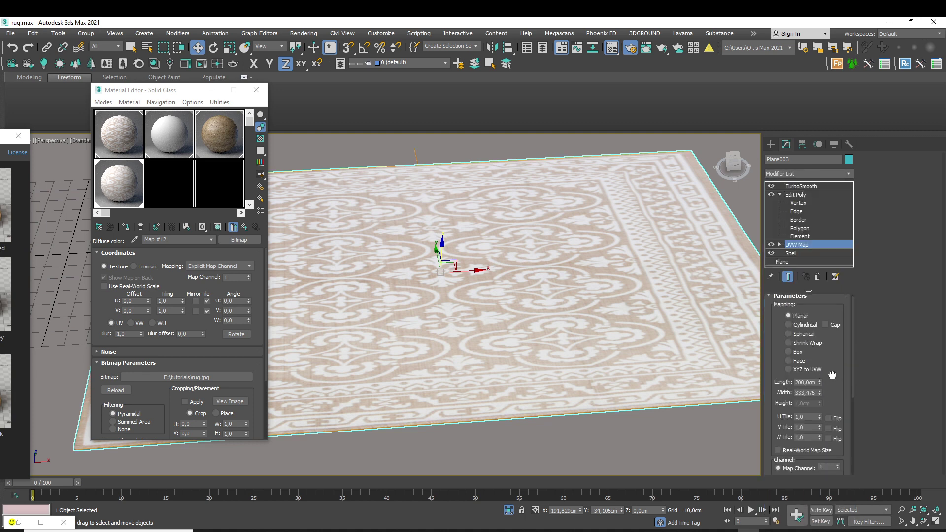
{"action": "scroll", "coordinate": [810, 375], "scroll_direction": "down", "scroll_amount": 4}
{"action": "left_click", "coordinate": [784, 435]}
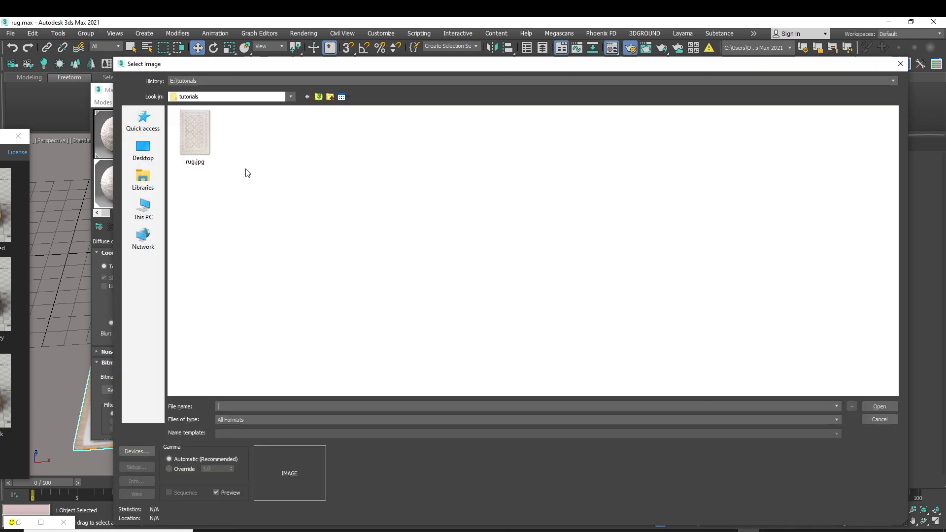
{"action": "double_click", "coordinate": [195, 143]}
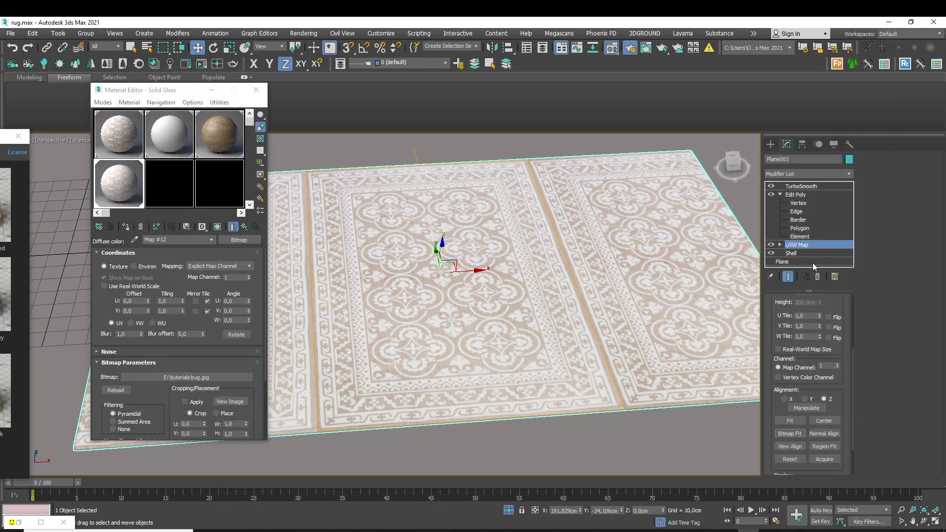
- Reduce the base plane's width to 132,057 cm with the end result shown, so the rug holds one complete pattern
{"action": "left_click", "coordinate": [812, 262]}
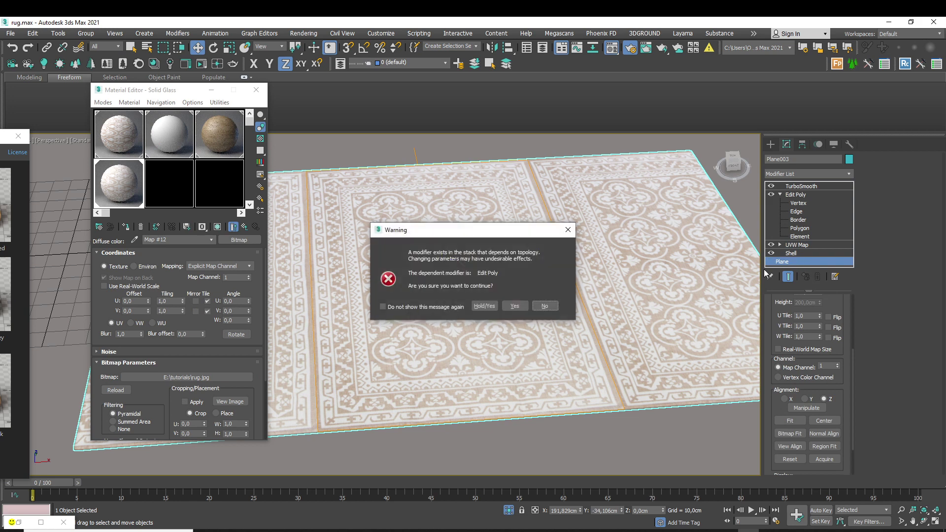
{"action": "left_click", "coordinate": [539, 306]}
{"action": "left_click", "coordinate": [788, 277]}
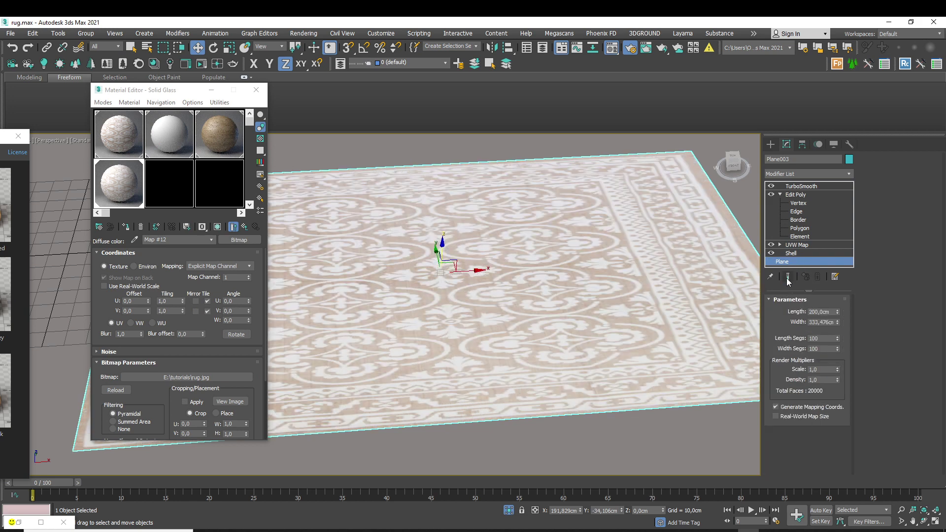
{"action": "left_click", "coordinate": [788, 277]}
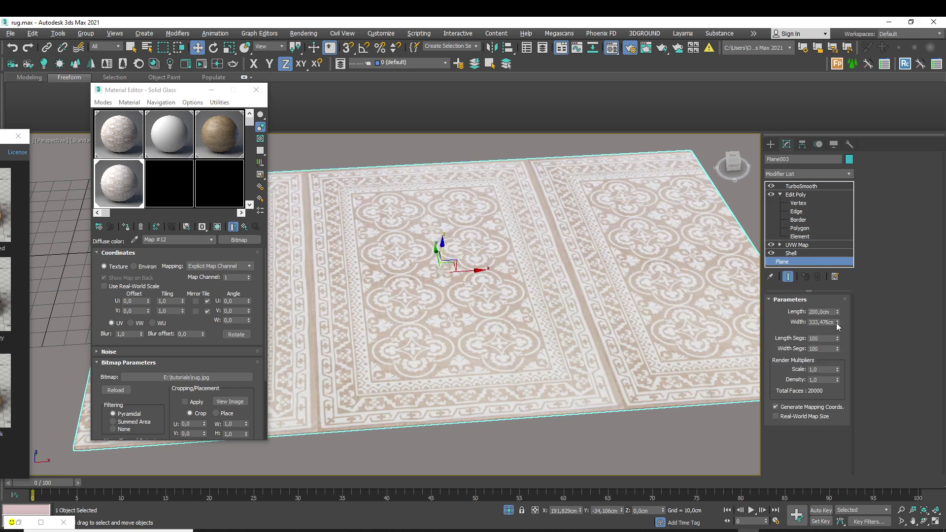
{"action": "left_click_drag", "start_coordinate": [837, 323], "coordinate": [763, 114]}
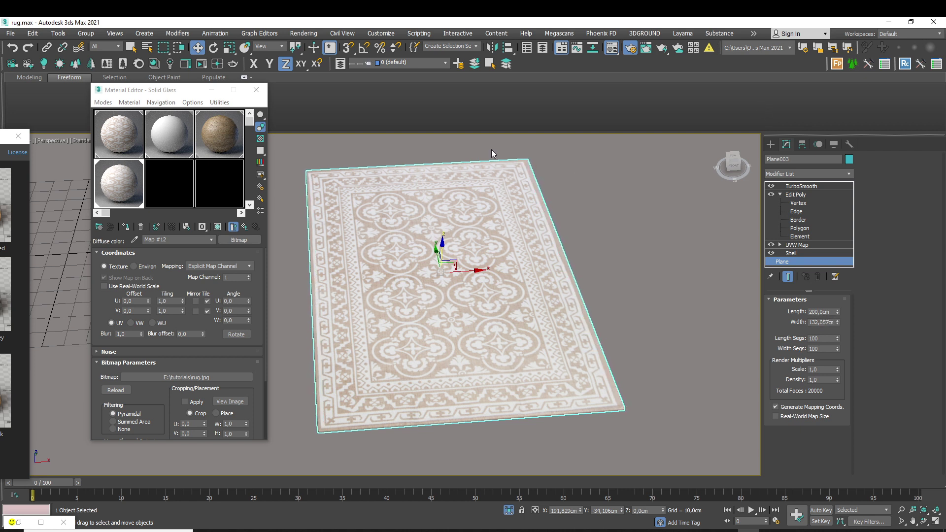
- Examine the rug's mapped pattern and borders up close and from farther away in the perspective view
{"action": "left_click", "coordinate": [593, 268]}
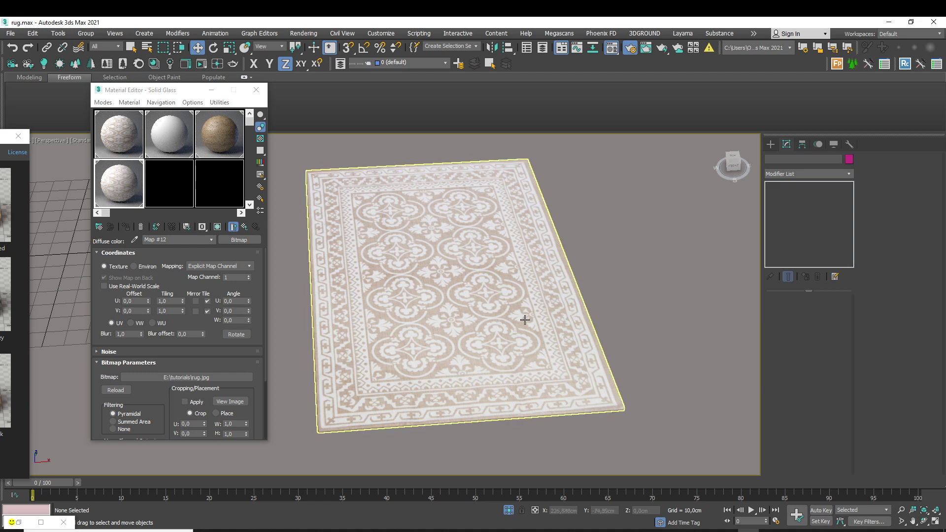
{"action": "middle_click_drag", "start_coordinate": [510, 321], "coordinate": [542, 318], "text": "alt"}
{"action": "scroll", "coordinate": [543, 317], "scroll_direction": "up", "scroll_amount": 4}
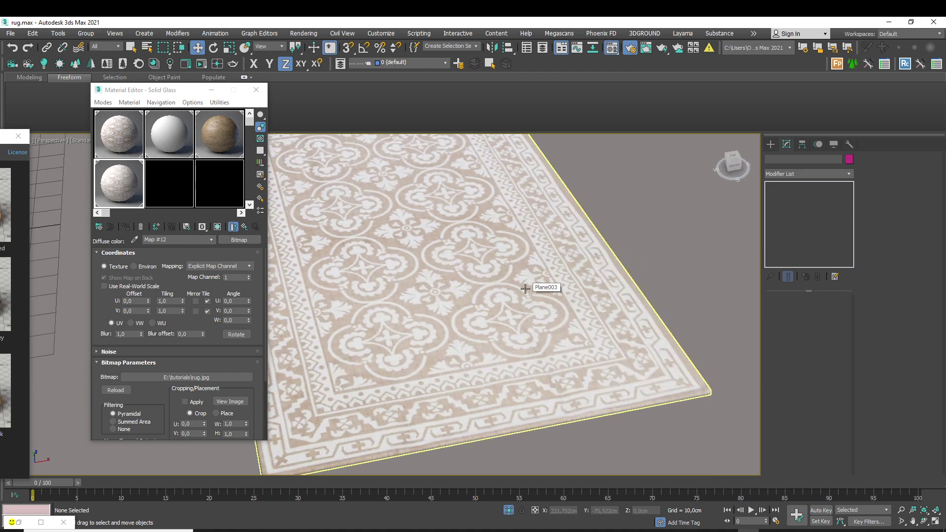
{"action": "scroll", "coordinate": [528, 291], "scroll_direction": "down", "scroll_amount": 6}
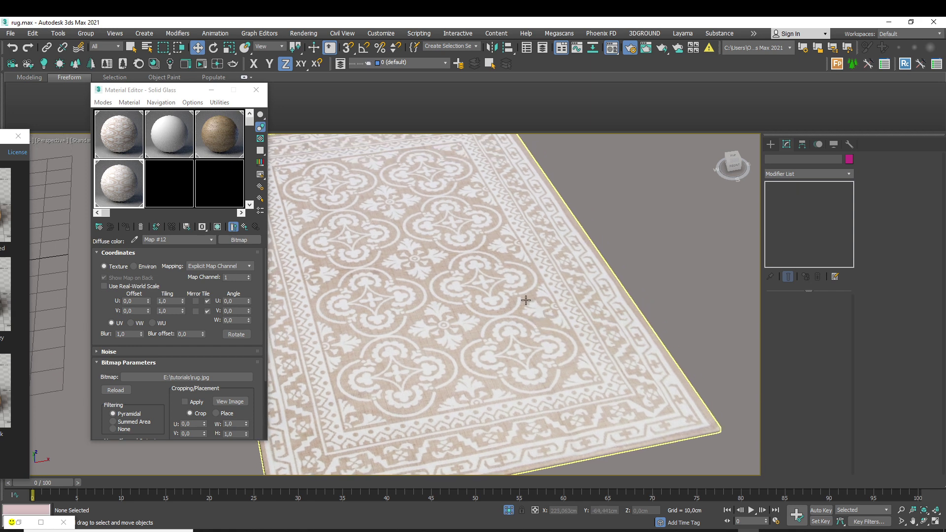
{"action": "middle_click_drag", "start_coordinate": [524, 334], "coordinate": [606, 336]}
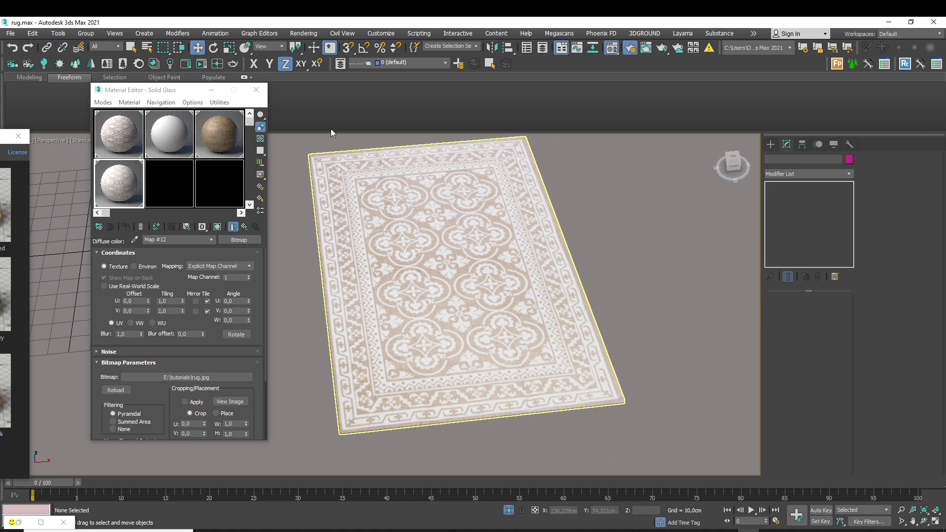
{"action": "middle_click_drag", "start_coordinate": [537, 195], "coordinate": [552, 176], "text": "alt"}
{"action": "scroll", "coordinate": [513, 216], "scroll_direction": "down", "scroll_amount": 6}
{"action": "scroll", "coordinate": [512, 217], "scroll_direction": "down", "scroll_amount": 2}
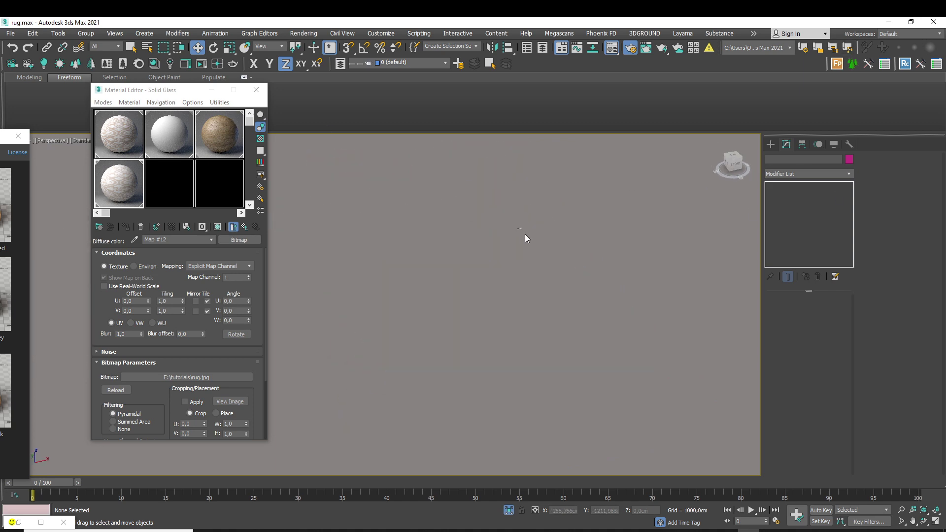
- Select the rug, end its isolation to bring back the room, and frame the rug in the view
{"action": "left_click", "coordinate": [500, 201]}
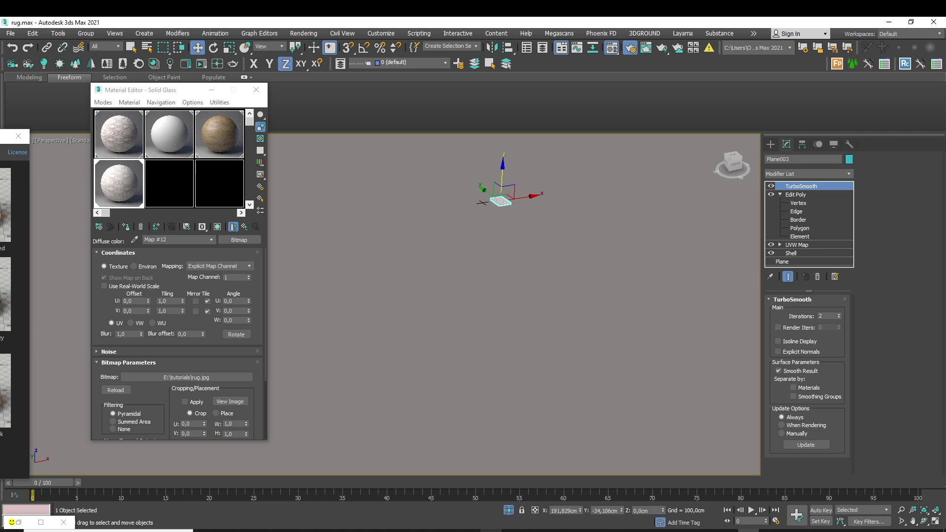
{"action": "left_click", "coordinate": [508, 509]}
{"action": "middle_click_drag", "start_coordinate": [562, 287], "coordinate": [450, 284], "text": "alt"}
{"action": "scroll", "coordinate": [450, 284], "scroll_direction": "down", "scroll_amount": 8}
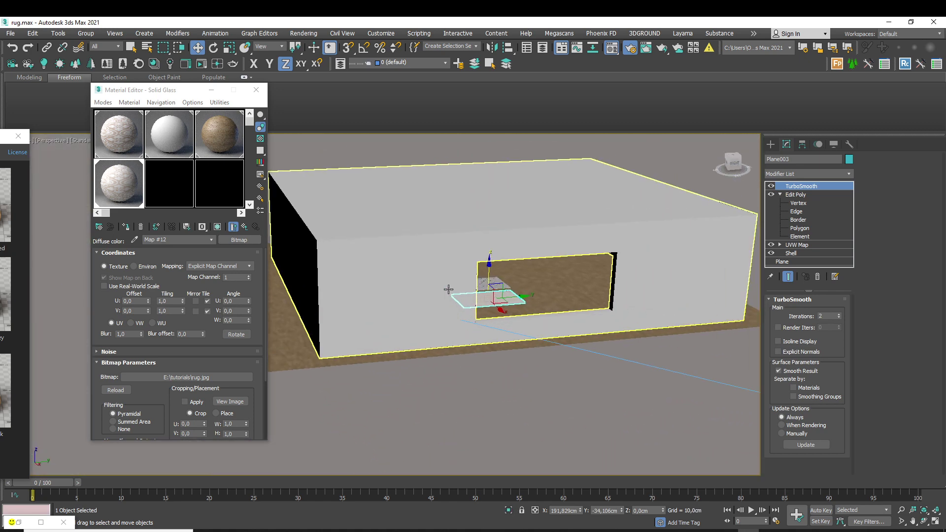
{"action": "scroll", "coordinate": [553, 327], "scroll_direction": "up", "scroll_amount": 3}
{"action": "key", "text": "z"}
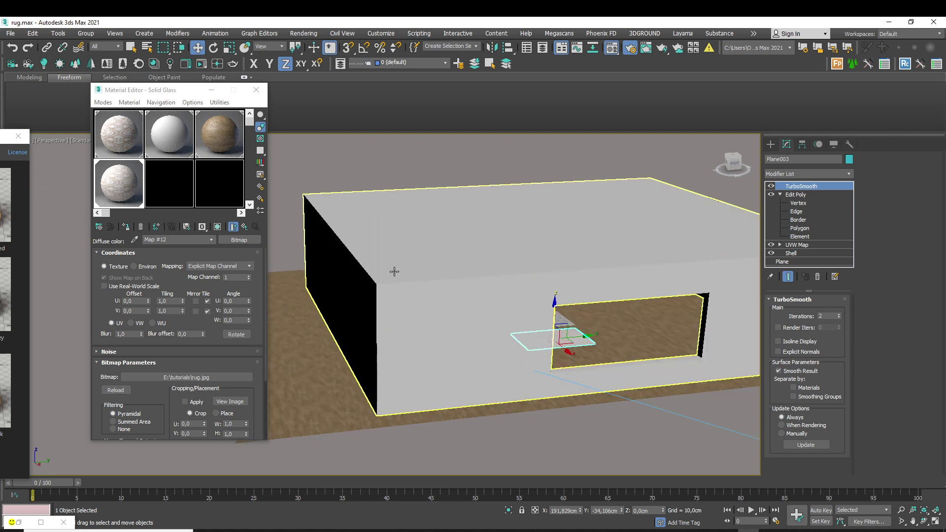
- Check the scene's environment map in the Environment and Effects settings and close them
{"action": "left_click", "coordinate": [304, 32]}
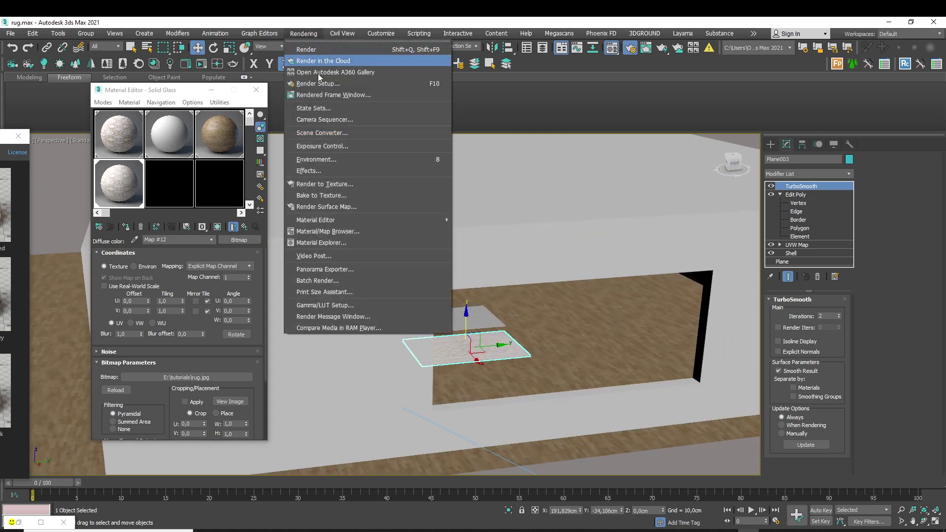
{"action": "left_click", "coordinate": [338, 144]}
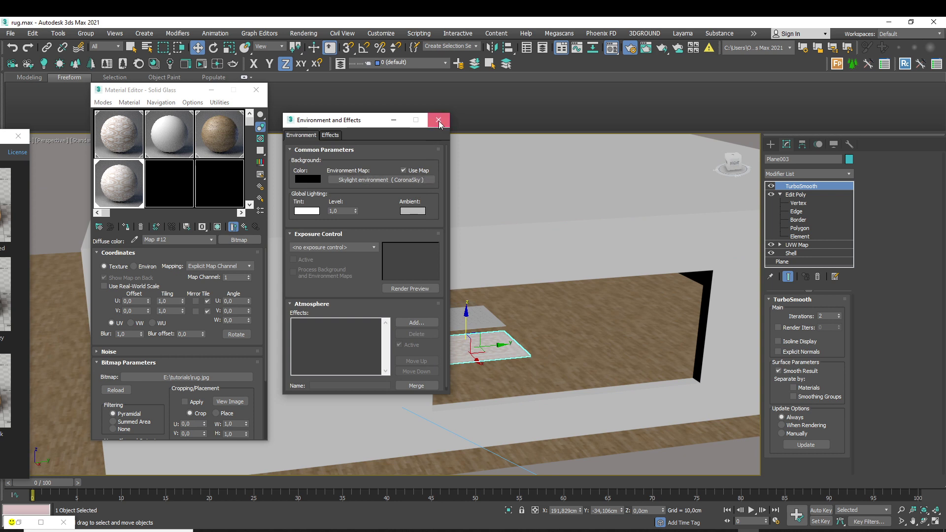
{"action": "left_click", "coordinate": [439, 120]}
- Check the Corona Interactive LightMix Setup options and close them without generating anything
{"action": "left_click", "coordinate": [170, 62]}
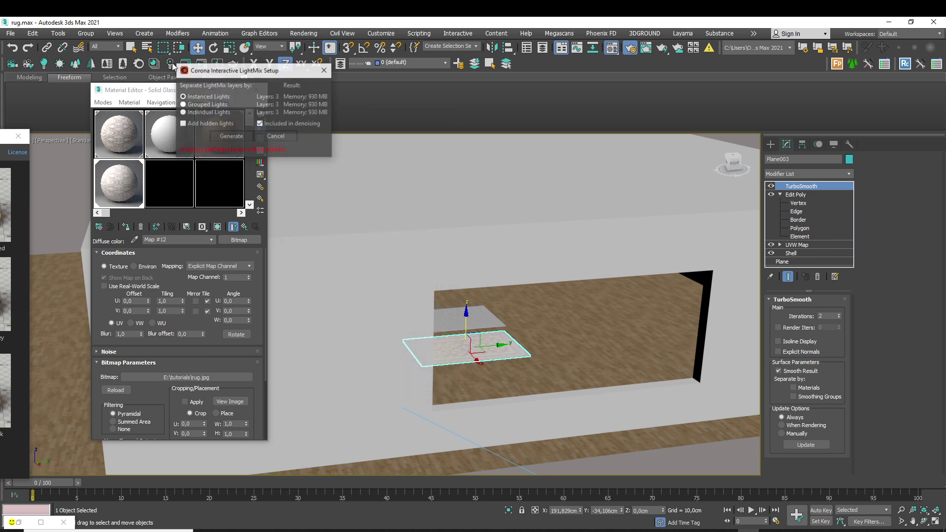
{"action": "left_click", "coordinate": [324, 70]}
- Select the Corona camera aimed at the rug and switch the perspective view to look through it
{"action": "middle_click_drag", "start_coordinate": [401, 185], "coordinate": [441, 305]}
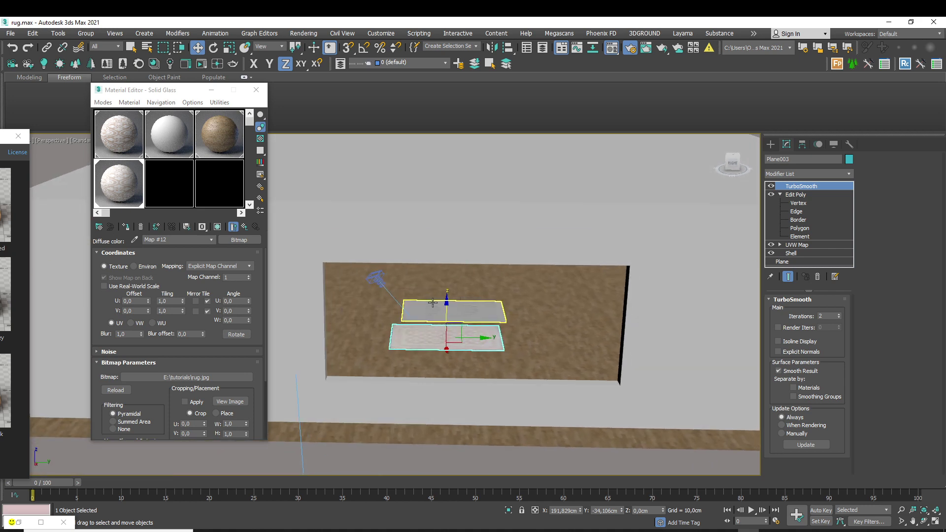
{"action": "left_click", "coordinate": [379, 279]}
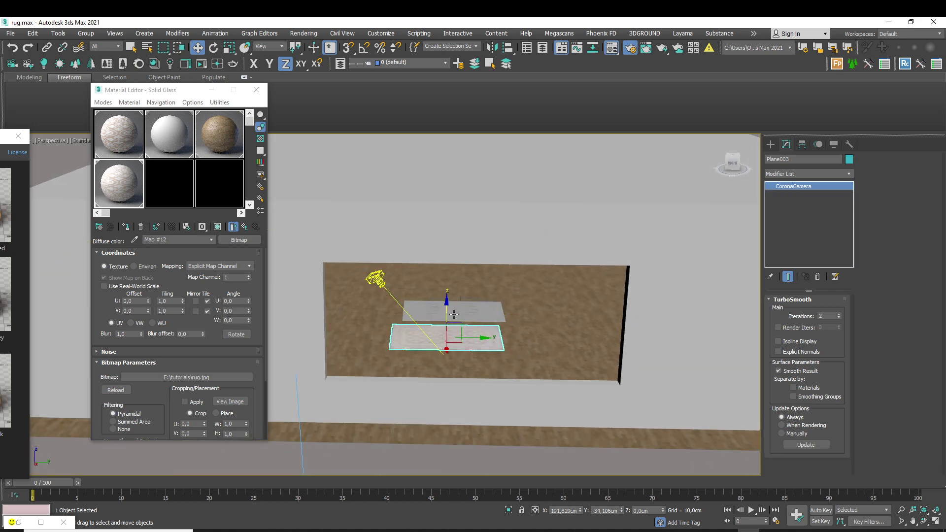
{"action": "key", "text": "c"}
{"action": "middle_click_drag", "start_coordinate": [528, 341], "coordinate": [455, 272]}
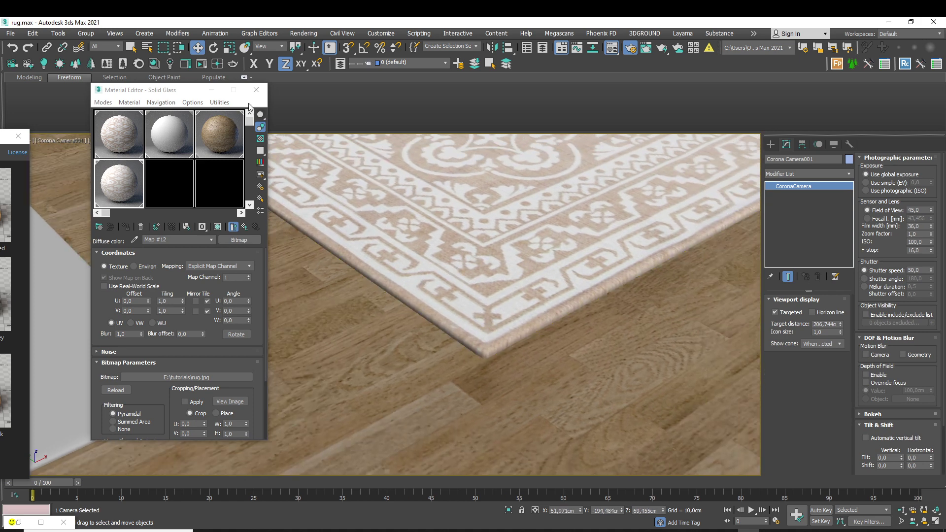
- Render the region around the rug's corner, examine its border and edge up close, and move the frame buffer off the material settings
{"action": "key", "text": "shift+q"}
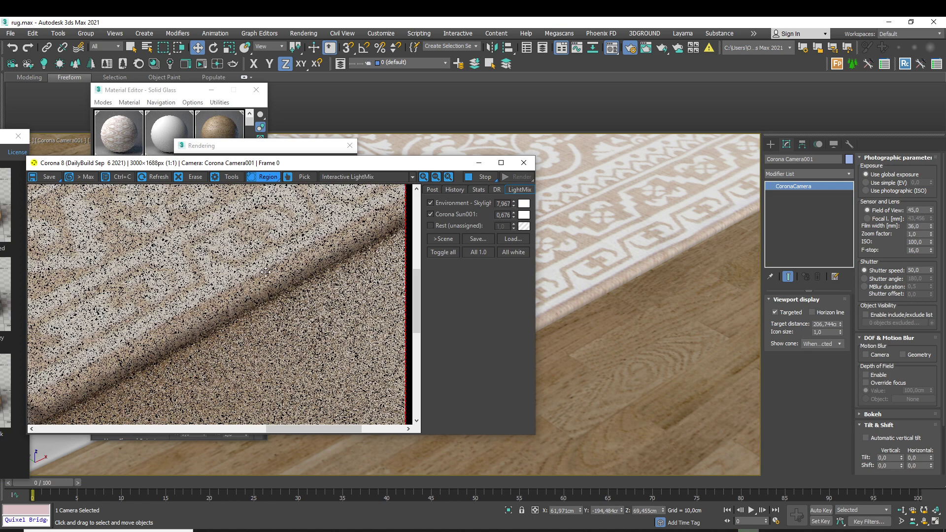
{"action": "scroll", "coordinate": [249, 297], "scroll_direction": "down", "scroll_amount": 1}
{"action": "scroll", "coordinate": [395, 311], "scroll_direction": "up", "scroll_amount": 1}
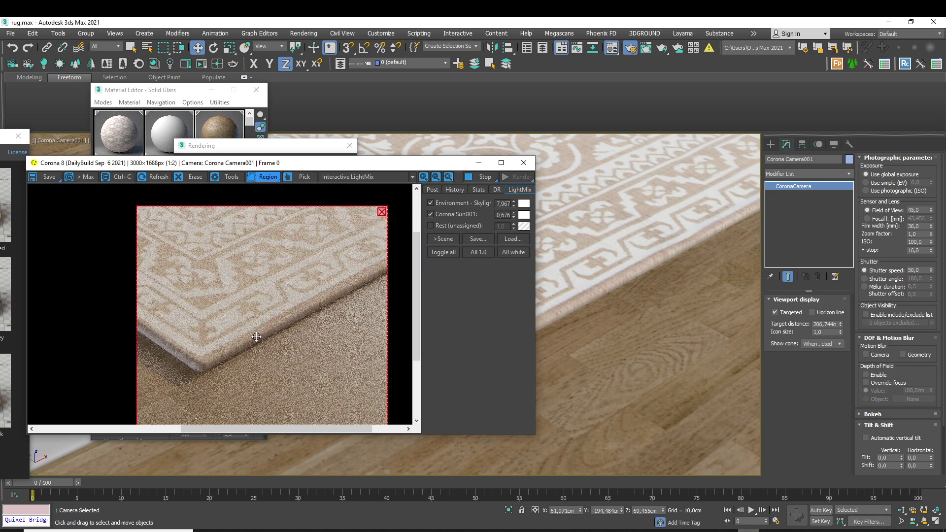
{"action": "left_click_drag", "start_coordinate": [258, 337], "coordinate": [200, 348]}
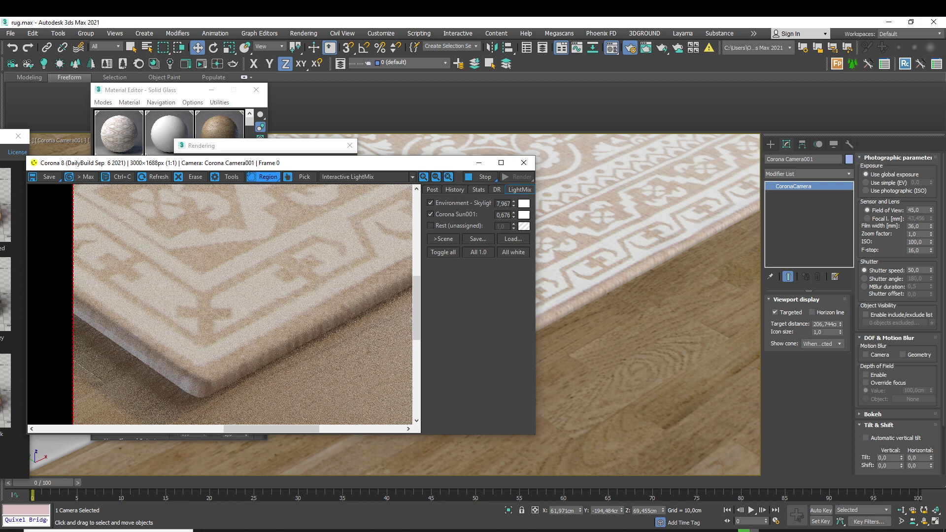
{"action": "left_click_drag", "start_coordinate": [397, 158], "coordinate": [752, 149]}
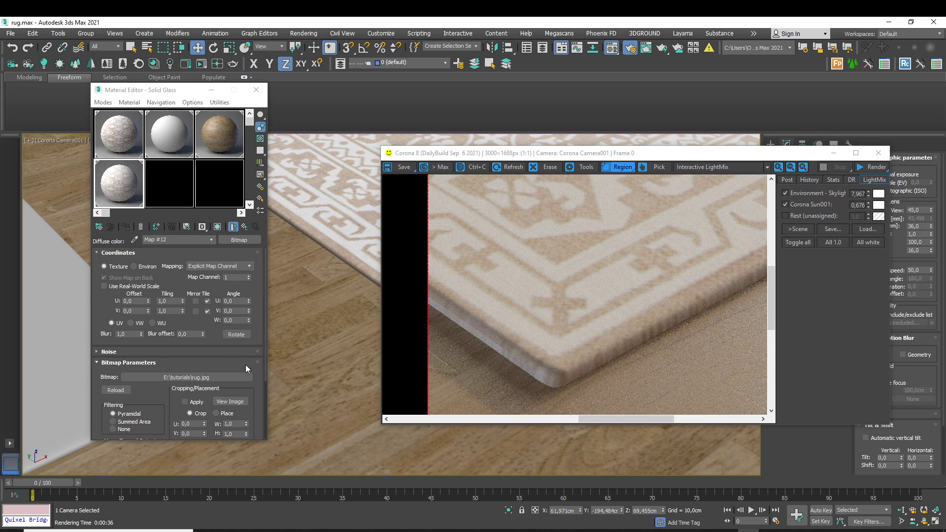
- Paste the rug material's diffuse map into its Bump slot as a copy and check the enlarged material preview
{"action": "left_click_drag", "start_coordinate": [245, 365], "coordinate": [243, 271]}
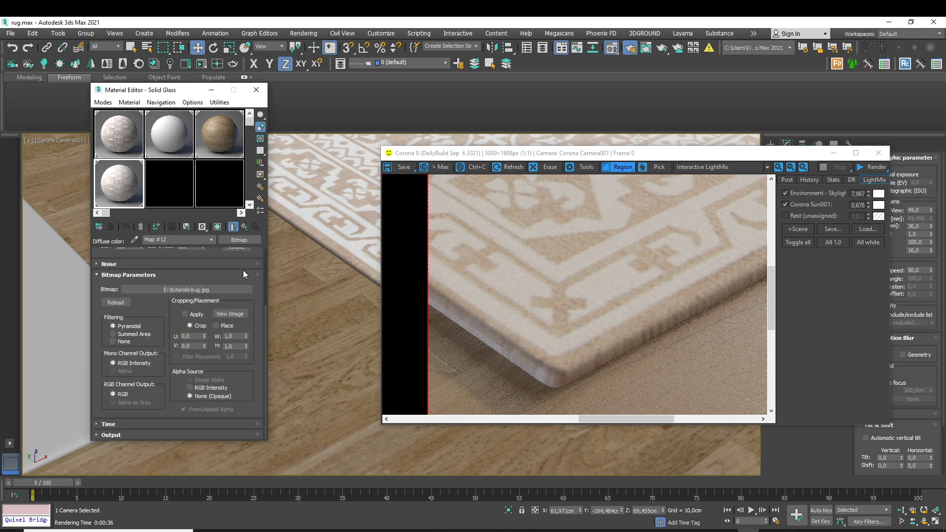
{"action": "left_click", "coordinate": [248, 226]}
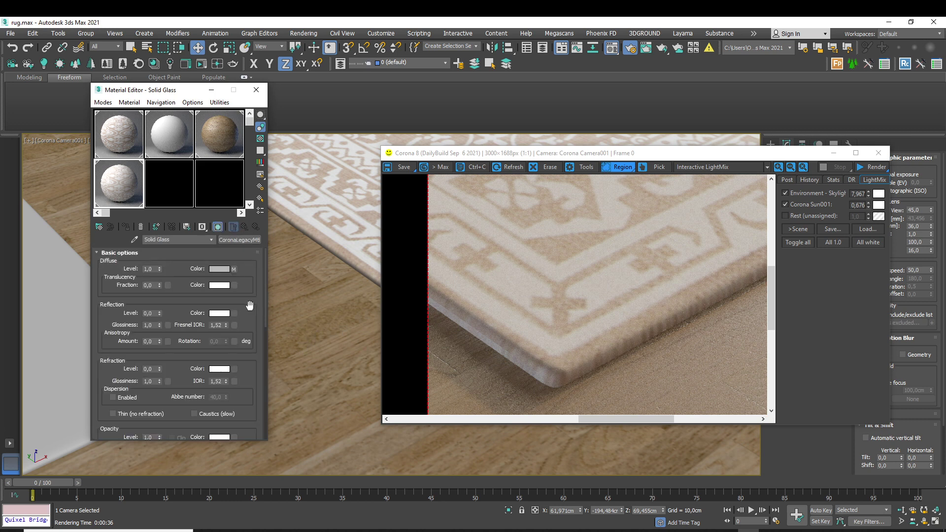
{"action": "right_click", "coordinate": [234, 270]}
{"action": "left_click", "coordinate": [266, 287]}
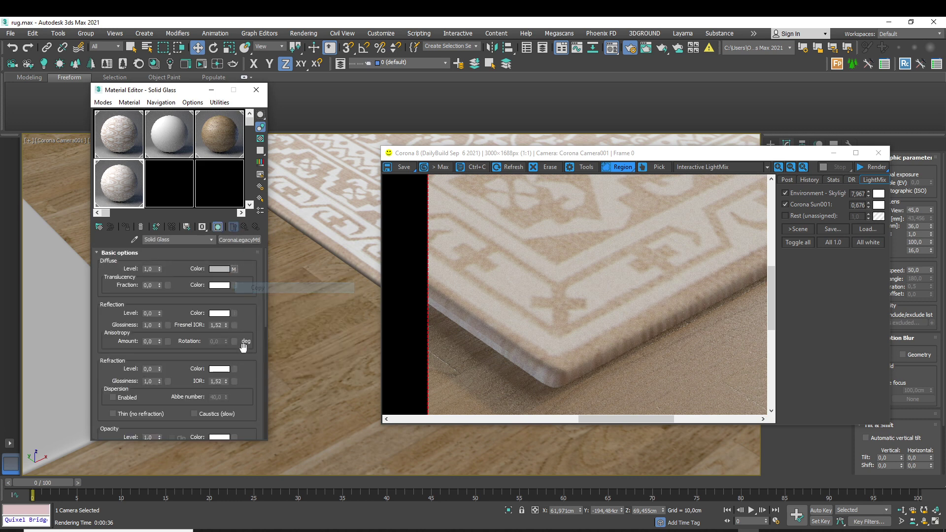
{"action": "scroll", "coordinate": [240, 340], "scroll_direction": "down", "scroll_amount": 5}
{"action": "scroll", "coordinate": [142, 412], "scroll_direction": "down", "scroll_amount": 3}
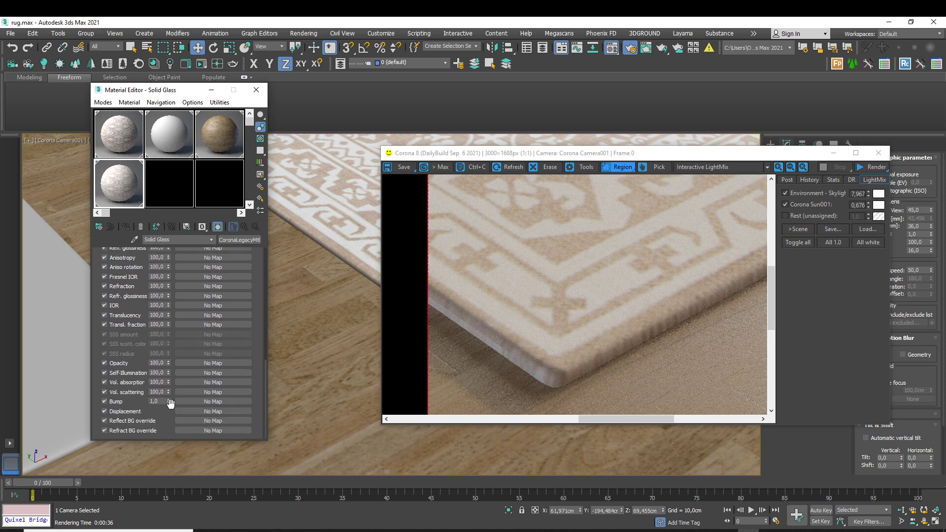
{"action": "right_click", "coordinate": [187, 400]}
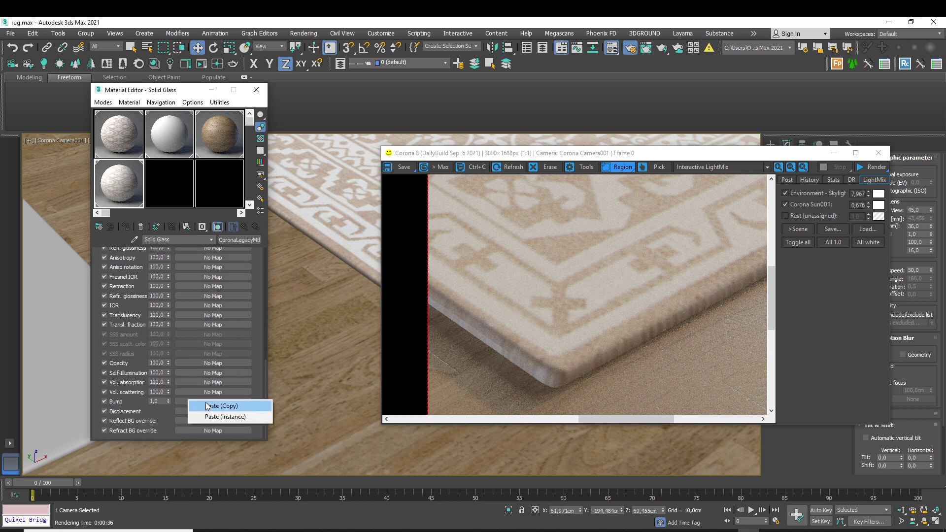
{"action": "left_click", "coordinate": [216, 406]}
{"action": "double_click", "coordinate": [122, 190]}
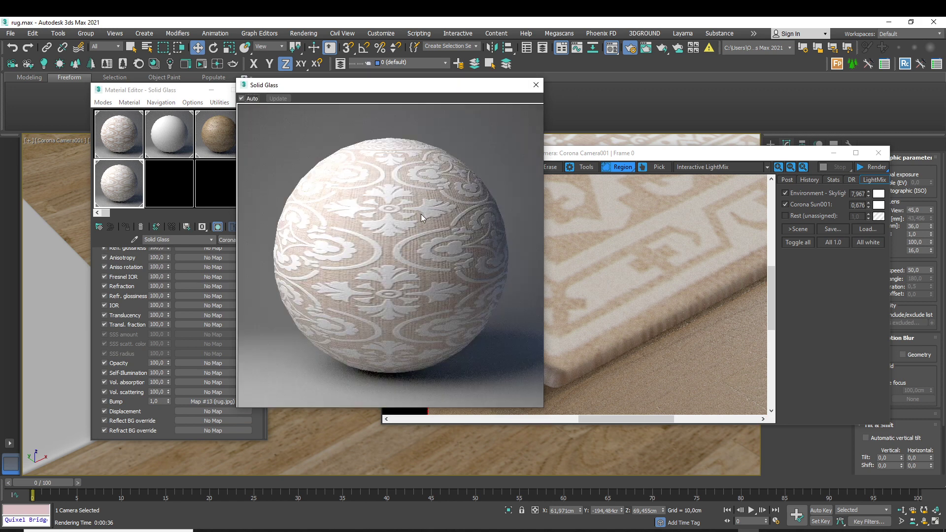
{"action": "left_click", "coordinate": [535, 84]}
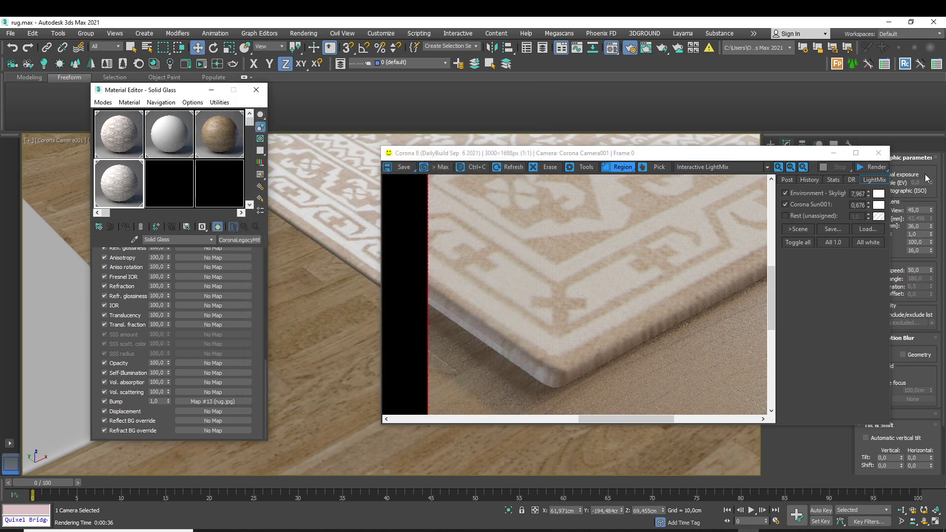
- Render the rug corner again with the bump map, stop the render, and inspect the relief up close
{"action": "left_click", "coordinate": [872, 167]}
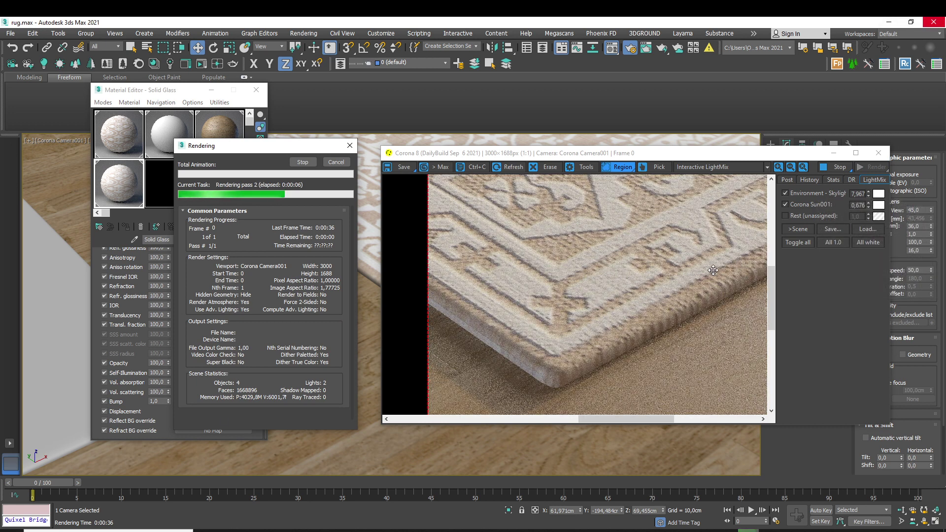
{"action": "scroll", "coordinate": [502, 326], "scroll_direction": "down", "scroll_amount": 2}
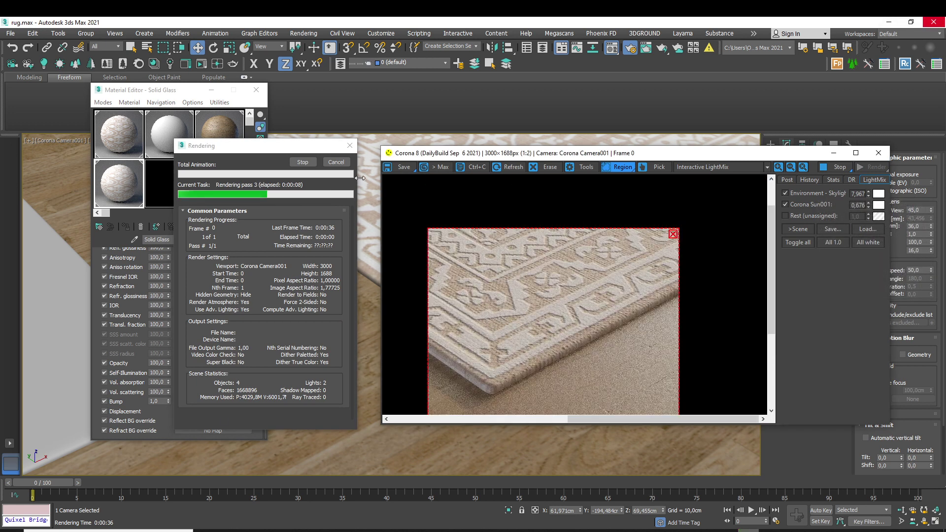
{"action": "left_click", "coordinate": [337, 163]}
{"action": "scroll", "coordinate": [495, 338], "scroll_direction": "up", "scroll_amount": 2}
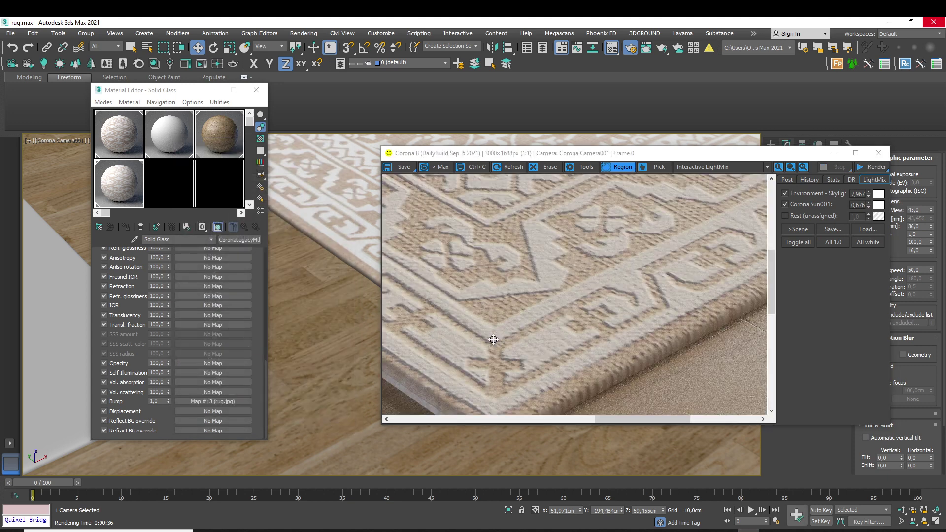
{"action": "middle_click_drag", "start_coordinate": [532, 362], "coordinate": [567, 325]}
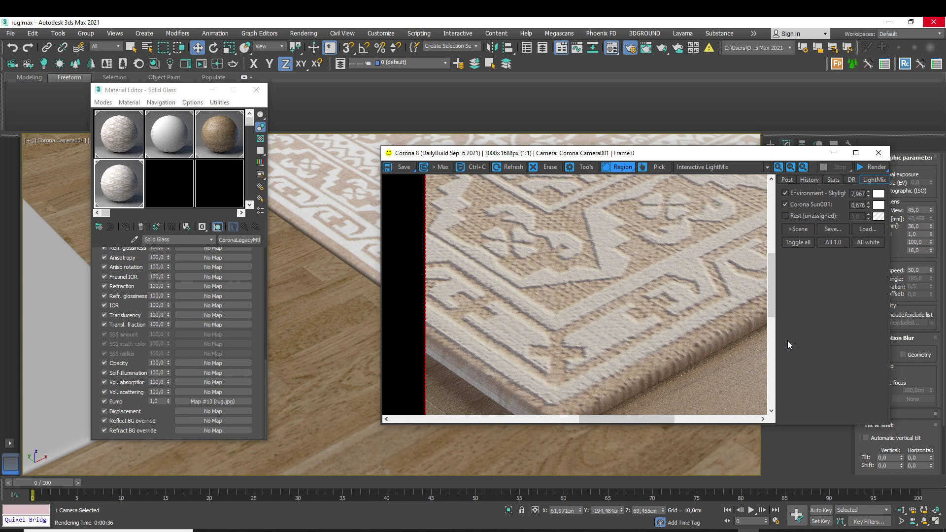
- Switch to Photoshop, check the pixel dimensions of rug.jpg in Image Size, cancel, and return to 3ds Max
{"action": "left_click", "coordinate": [512, 530]}
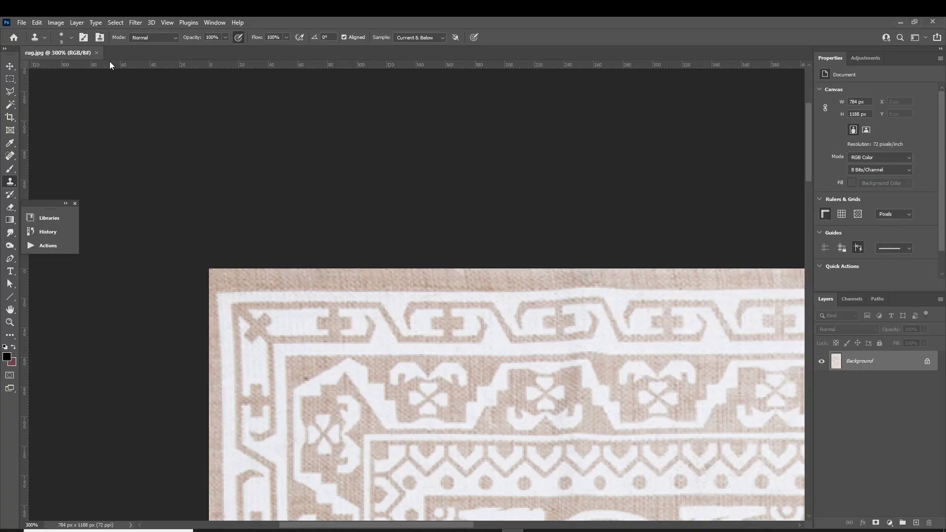
{"action": "left_click", "coordinate": [56, 22]}
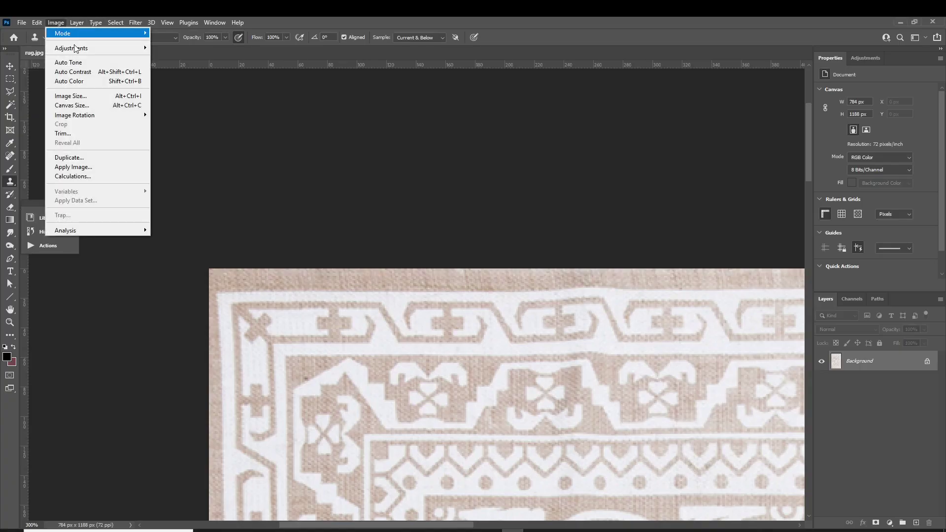
{"action": "left_click", "coordinate": [74, 95]}
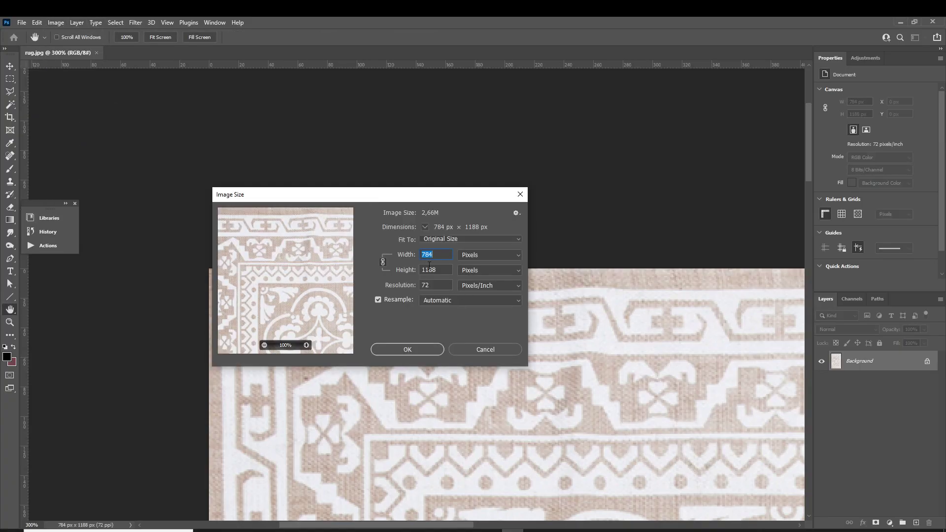
{"action": "key", "text": "Tab"}
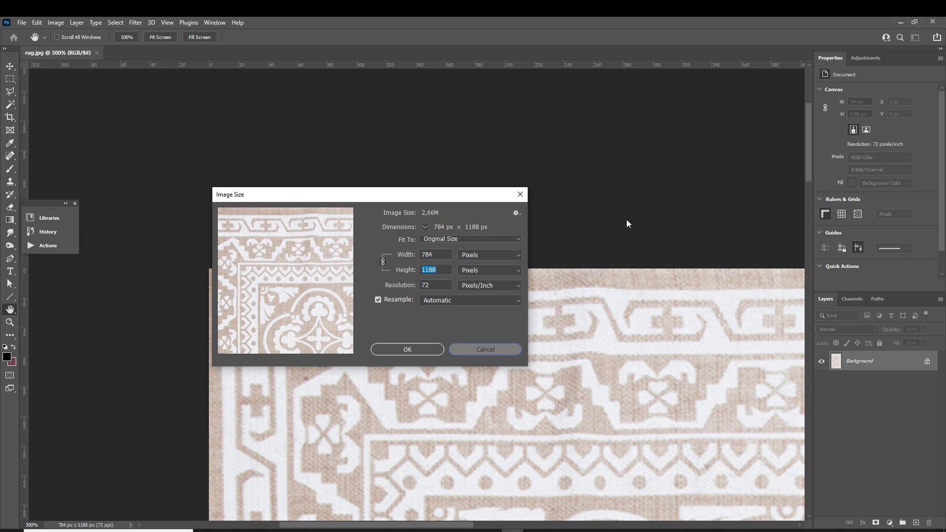
{"action": "key", "text": "Escape"}
{"action": "left_click", "coordinate": [898, 22]}
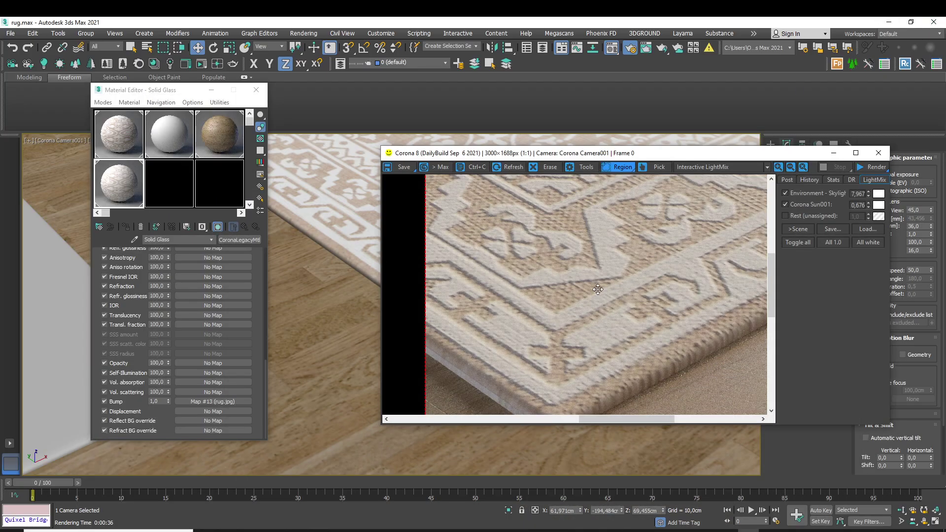
- Shift the render region slightly around the rug corner and move the frame buffer to uncover the modifier settings
{"action": "scroll", "coordinate": [566, 275], "scroll_direction": "down", "scroll_amount": 1}
{"action": "scroll", "coordinate": [640, 261], "scroll_direction": "down", "scroll_amount": 1}
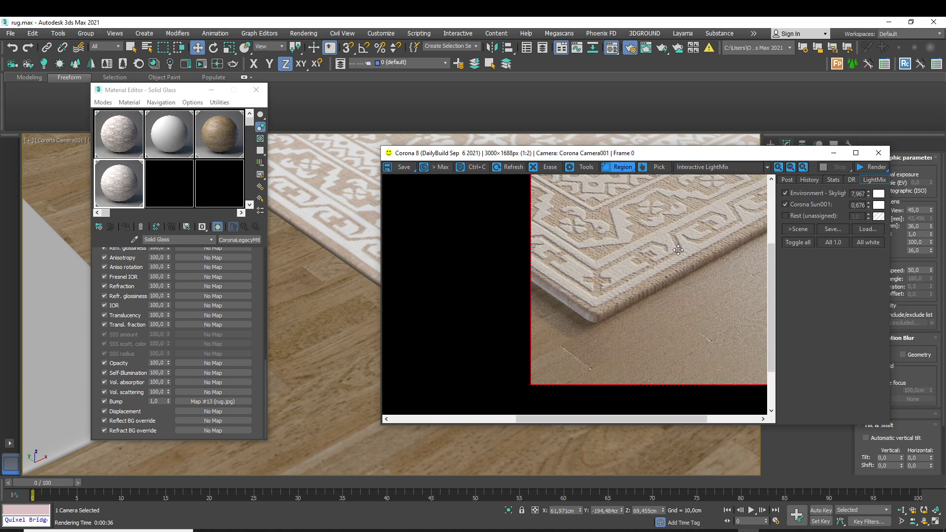
{"action": "middle_click_drag", "start_coordinate": [679, 249], "coordinate": [579, 331]}
{"action": "left_click_drag", "start_coordinate": [579, 332], "coordinate": [552, 304]}
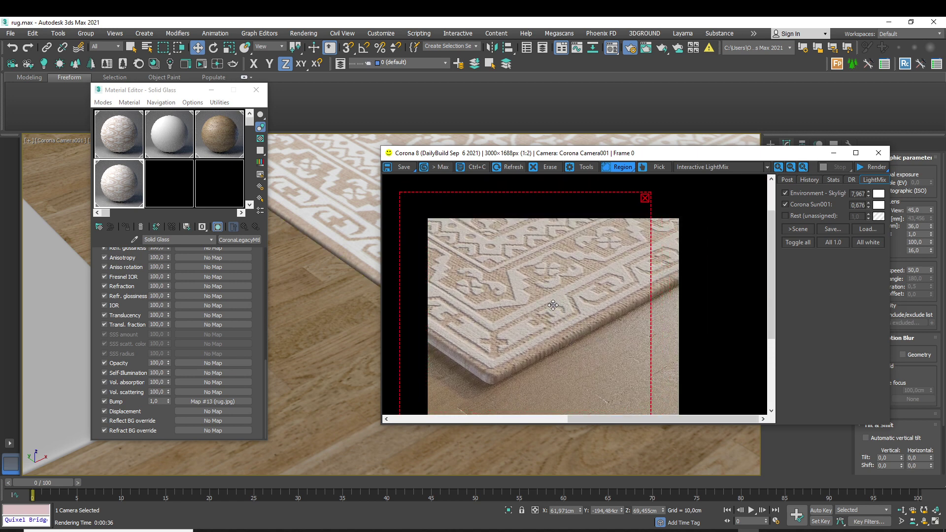
{"action": "middle_click_drag", "start_coordinate": [549, 317], "coordinate": [601, 318]}
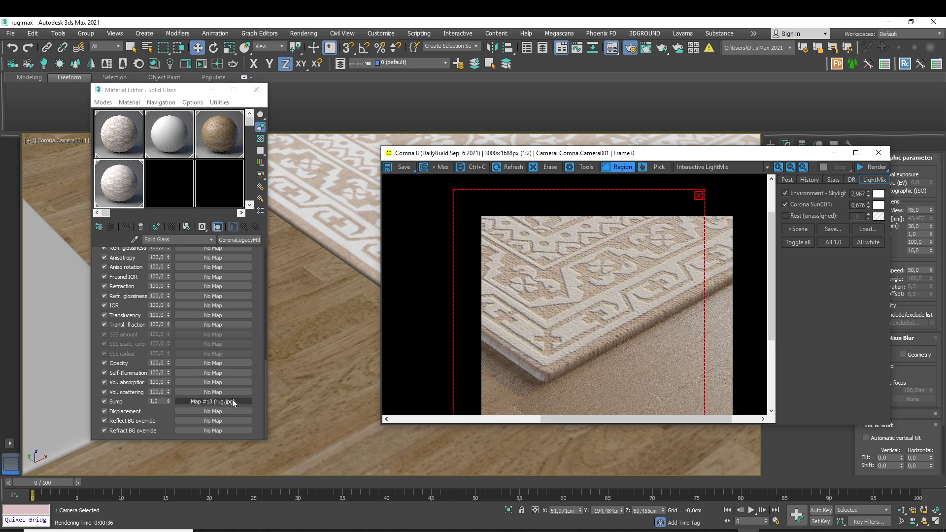
{"action": "left_click_drag", "start_coordinate": [723, 158], "coordinate": [589, 192]}
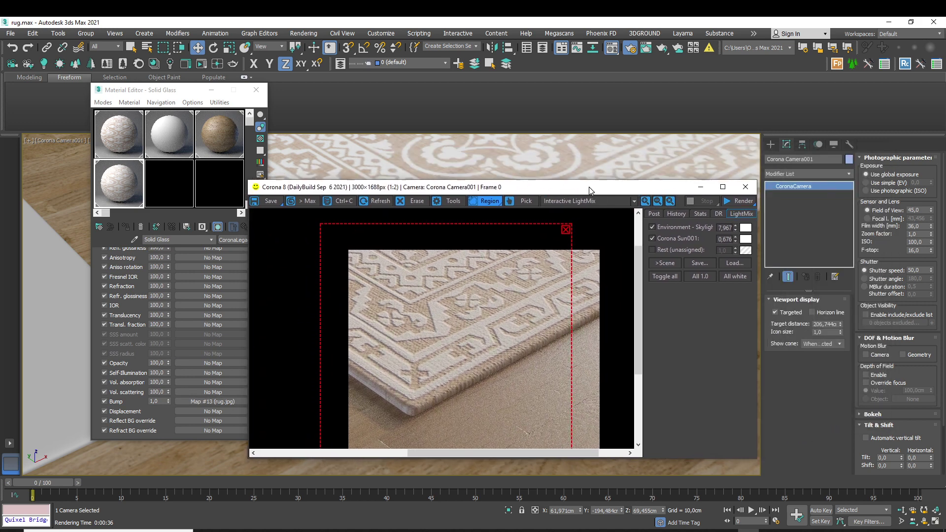
- Select the rug and add a CoronaDisplacementMod modifier above its TurboSmooth
{"action": "left_click", "coordinate": [689, 175]}
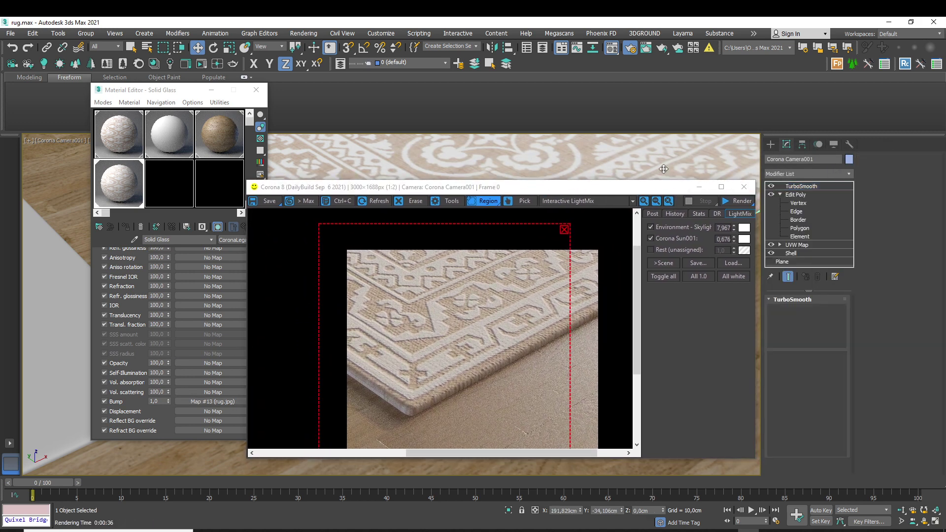
{"action": "left_click", "coordinate": [842, 174]}
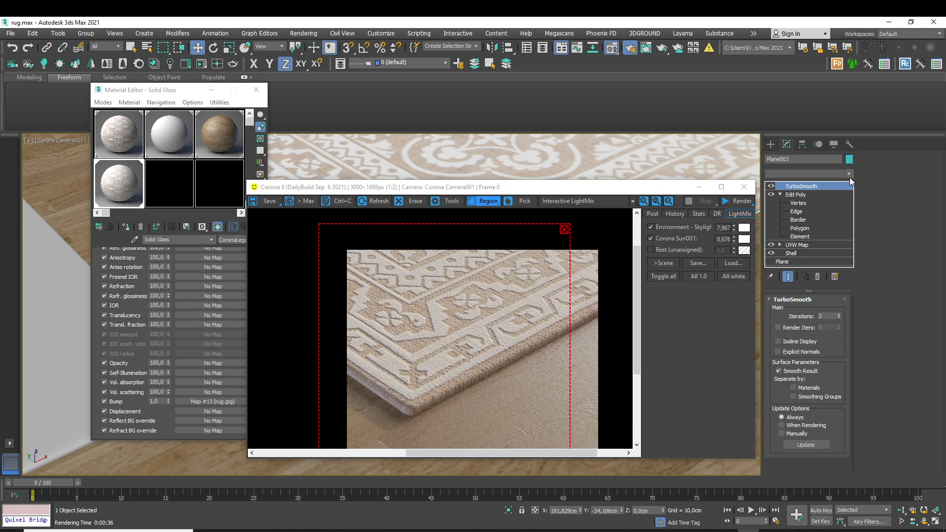
{"action": "scroll", "coordinate": [829, 350], "scroll_direction": "down", "scroll_amount": 15}
{"action": "scroll", "coordinate": [832, 370], "scroll_direction": "up", "scroll_amount": 15}
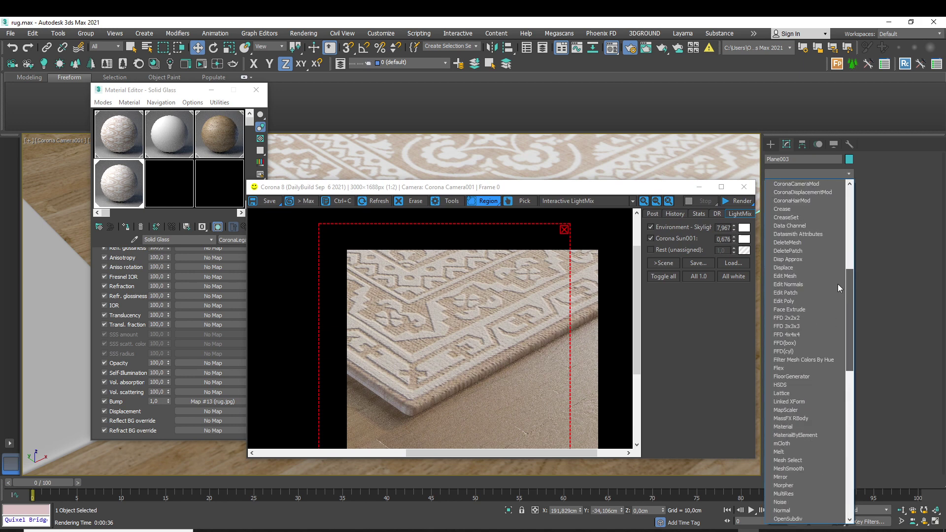
{"action": "left_click", "coordinate": [810, 270]}
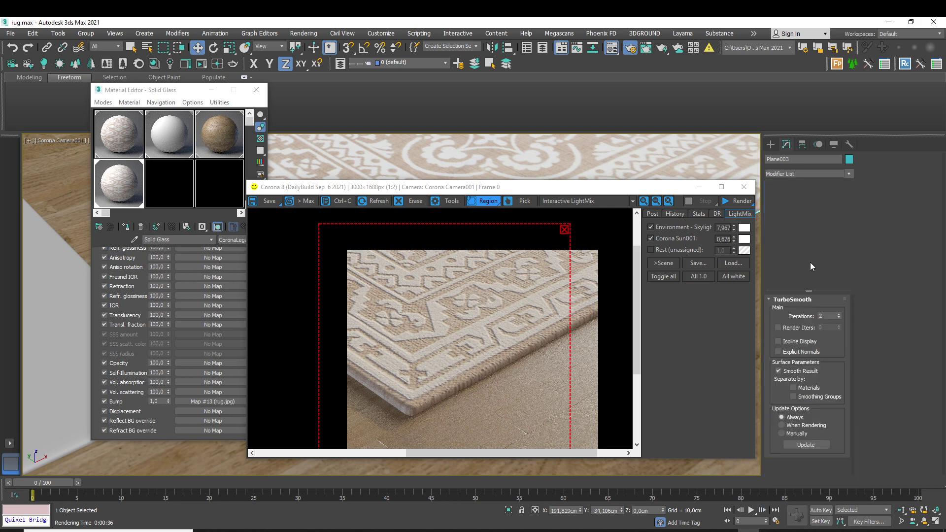
- Assign the material's rug.jpg bump map as an instance to the Corona Displacement modifier's custom map
{"action": "left_click_drag", "start_coordinate": [214, 400], "coordinate": [793, 361]}
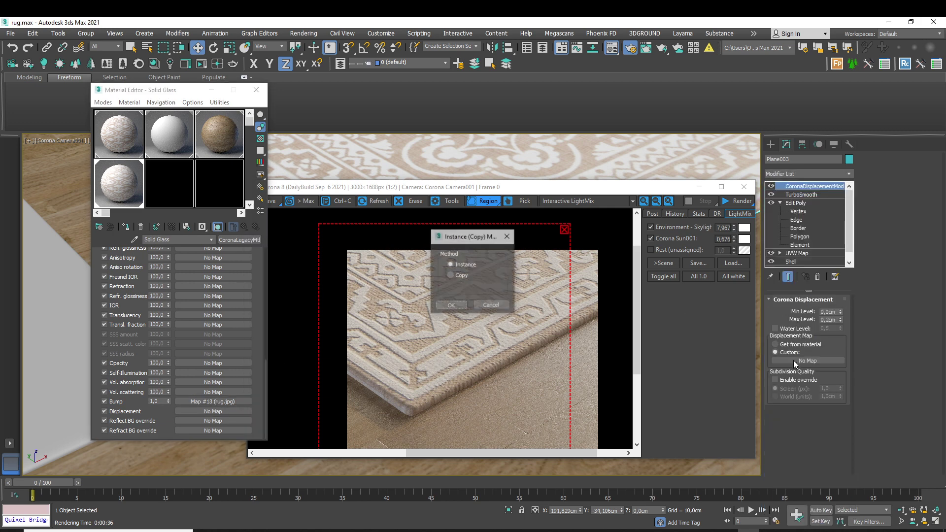
{"action": "left_click", "coordinate": [447, 307]}
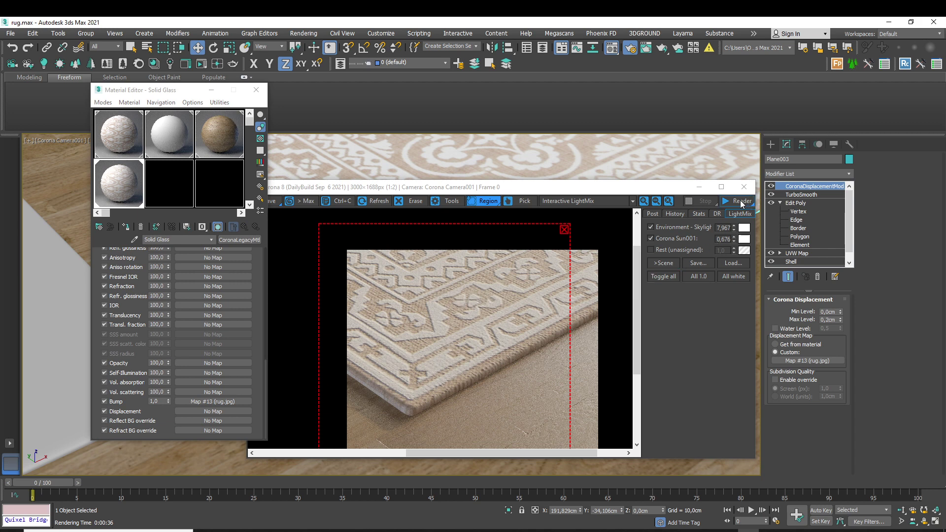
{"action": "left_click_drag", "start_coordinate": [185, 400], "coordinate": [793, 363]}
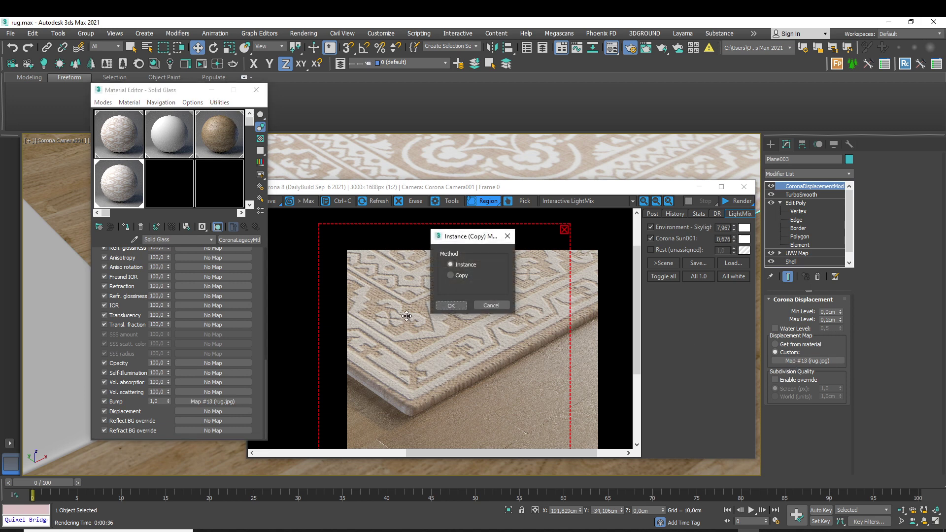
{"action": "left_click", "coordinate": [451, 306]}
- Render the rug corner with the displacement and inspect its relief up close
{"action": "left_click", "coordinate": [733, 201]}
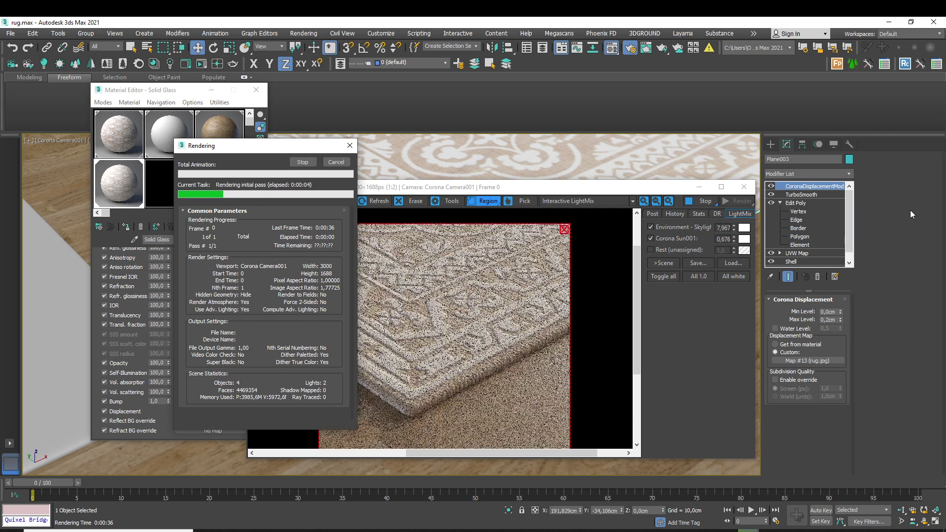
{"action": "left_click", "coordinate": [428, 268]}
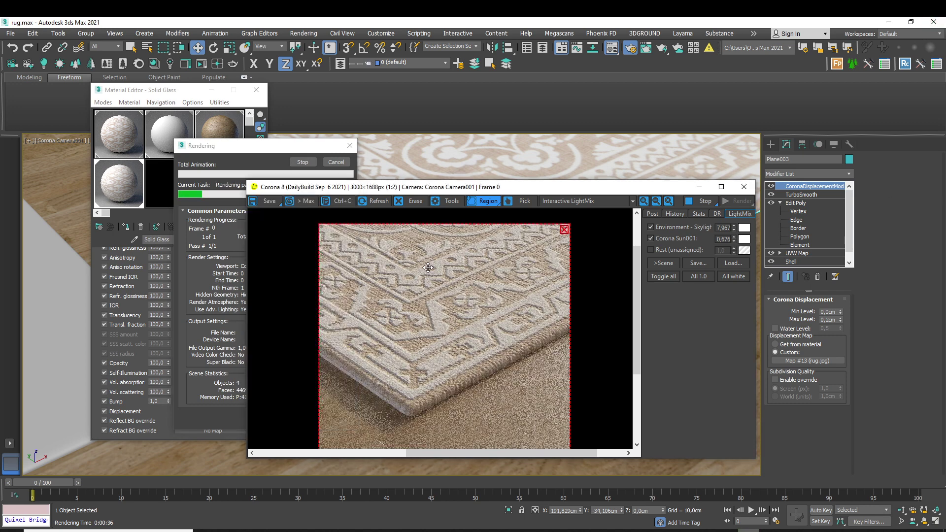
{"action": "scroll", "coordinate": [476, 365], "scroll_direction": "up", "scroll_amount": 1}
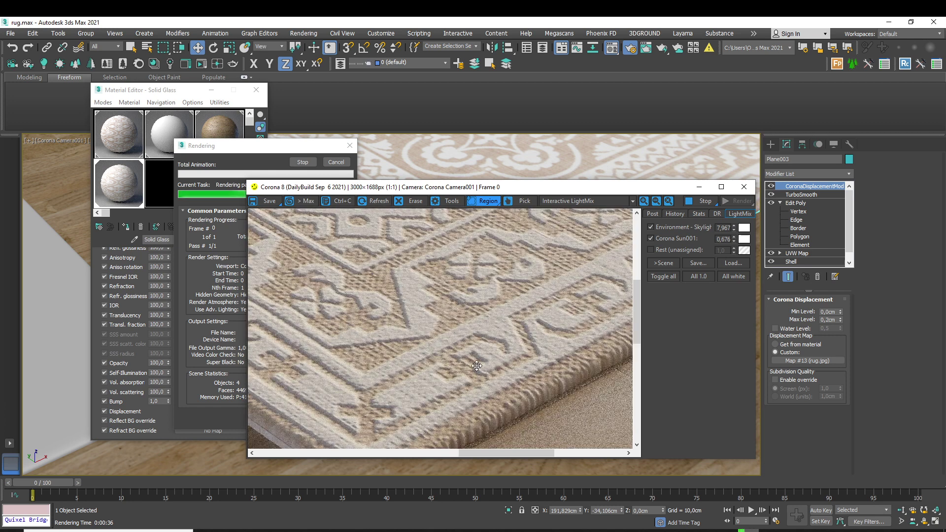
{"action": "middle_click_drag", "start_coordinate": [477, 366], "coordinate": [538, 326]}
{"action": "scroll", "coordinate": [531, 331], "scroll_direction": "down", "scroll_amount": 1}
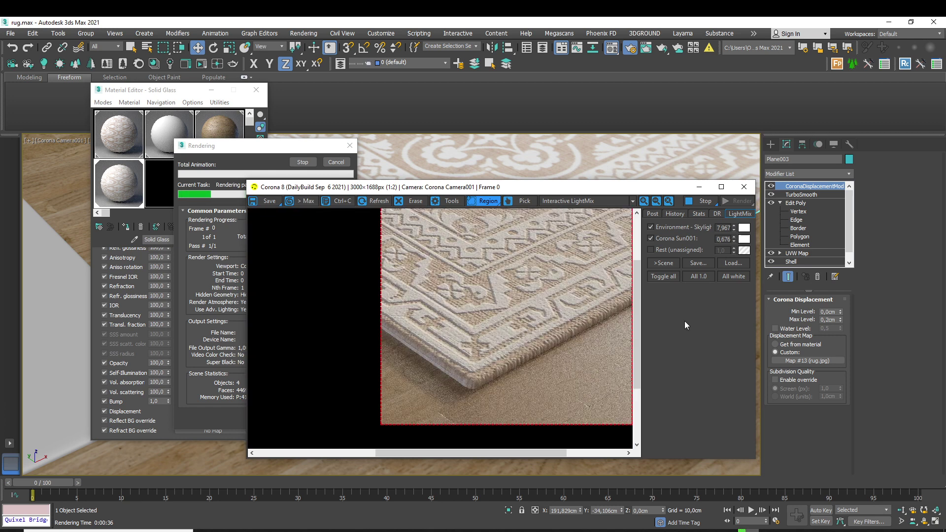
- Shift the render region toward the rug's outer long edge and examine the displaced corner at full size
{"action": "left_click", "coordinate": [832, 320]}
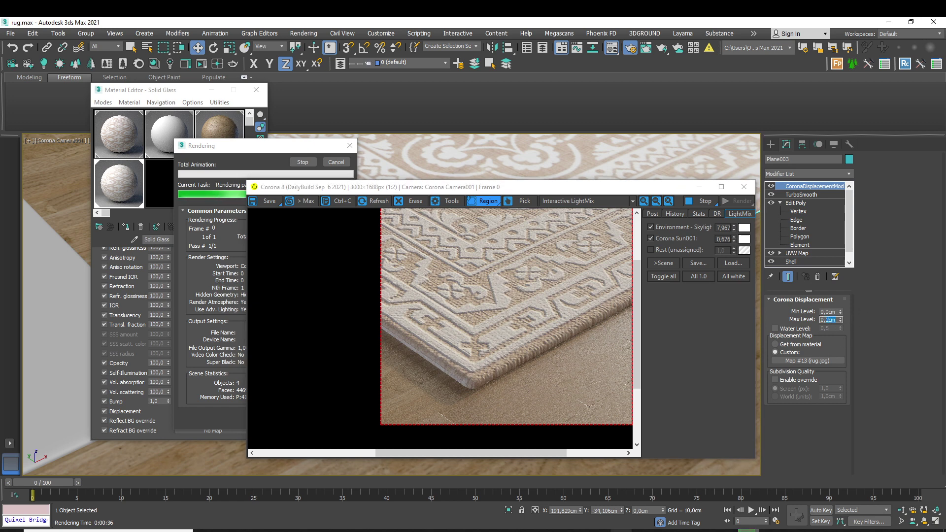
{"action": "left_click_drag", "start_coordinate": [520, 254], "coordinate": [431, 270]}
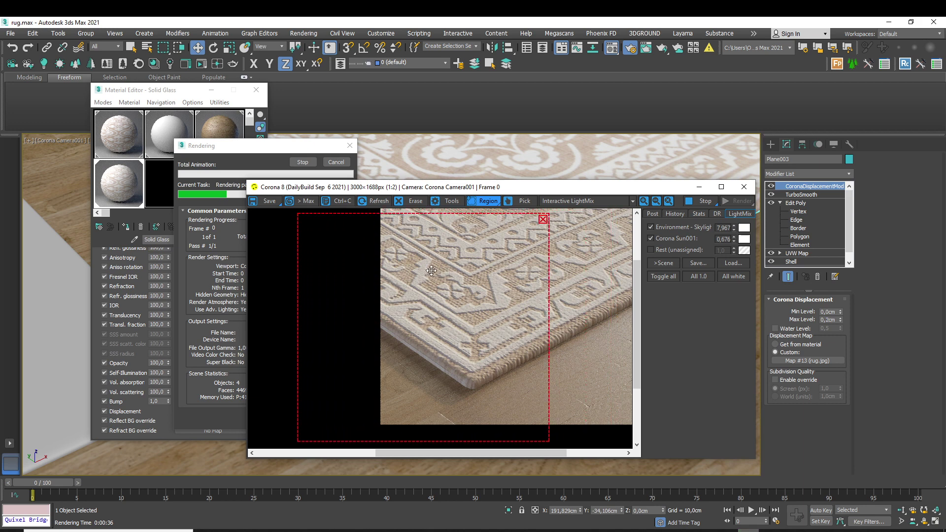
{"action": "scroll", "coordinate": [433, 345], "scroll_direction": "up", "scroll_amount": 1}
{"action": "middle_click_drag", "start_coordinate": [438, 331], "coordinate": [401, 359]}
{"action": "scroll", "coordinate": [455, 351], "scroll_direction": "down", "scroll_amount": 1}
{"action": "scroll", "coordinate": [400, 360], "scroll_direction": "up", "scroll_amount": 1}
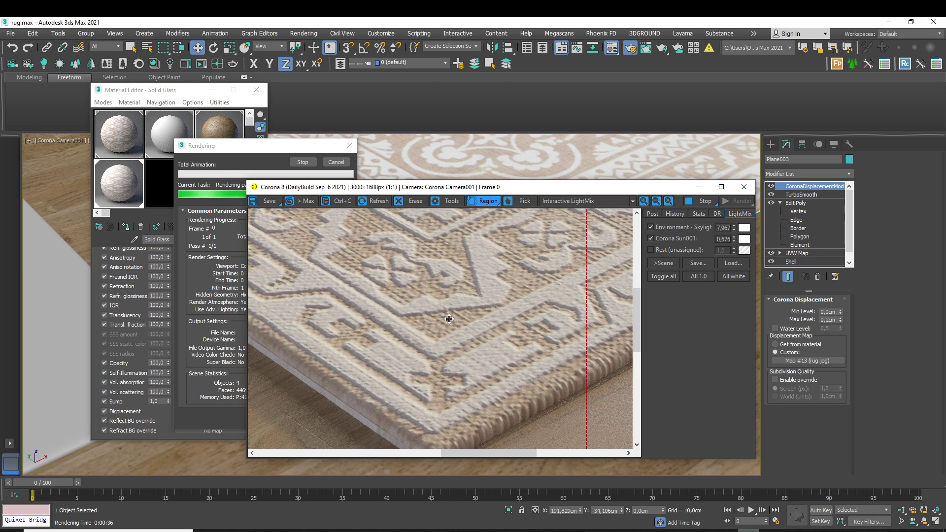
{"action": "middle_click_drag", "start_coordinate": [449, 317], "coordinate": [416, 319]}
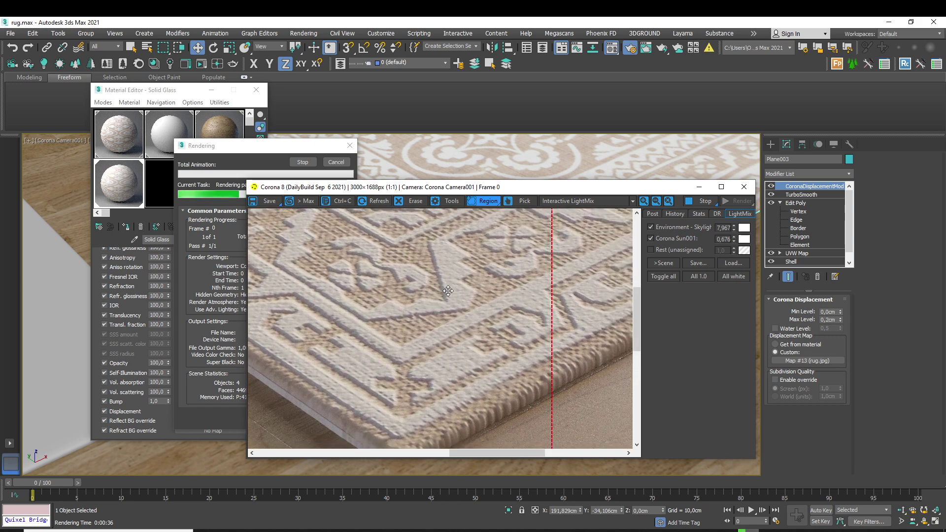
{"action": "scroll", "coordinate": [447, 290], "scroll_direction": "down", "scroll_amount": 1}
- Uncover the displacement settings and replace the custom displacement map with a Cellular map
{"action": "left_click_drag", "start_coordinate": [434, 189], "coordinate": [510, 166]}
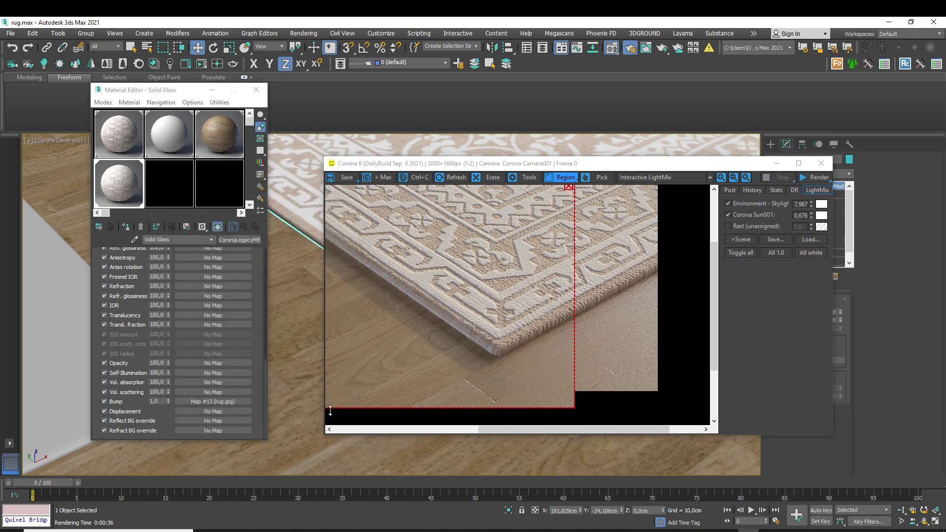
{"action": "left_click_drag", "start_coordinate": [634, 165], "coordinate": [562, 253]}
{"action": "left_click", "coordinate": [835, 360]}
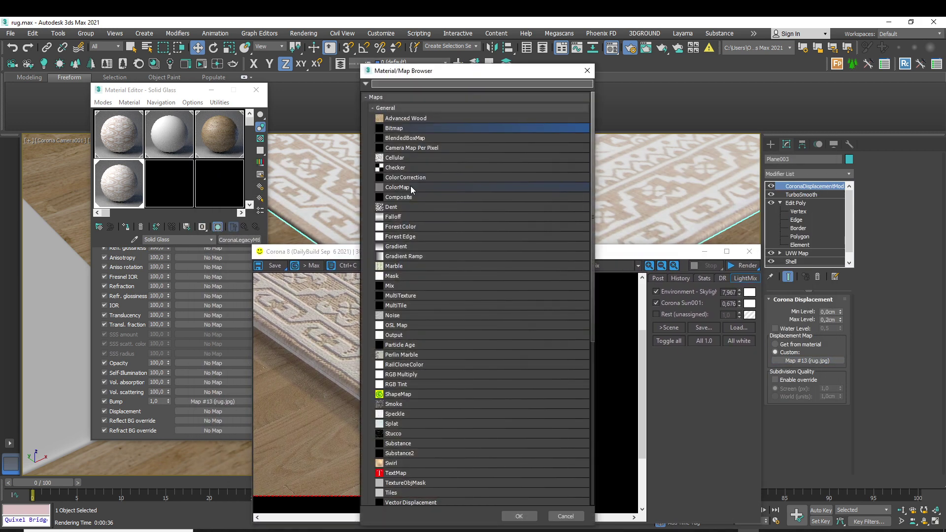
{"action": "left_click", "coordinate": [412, 159]}
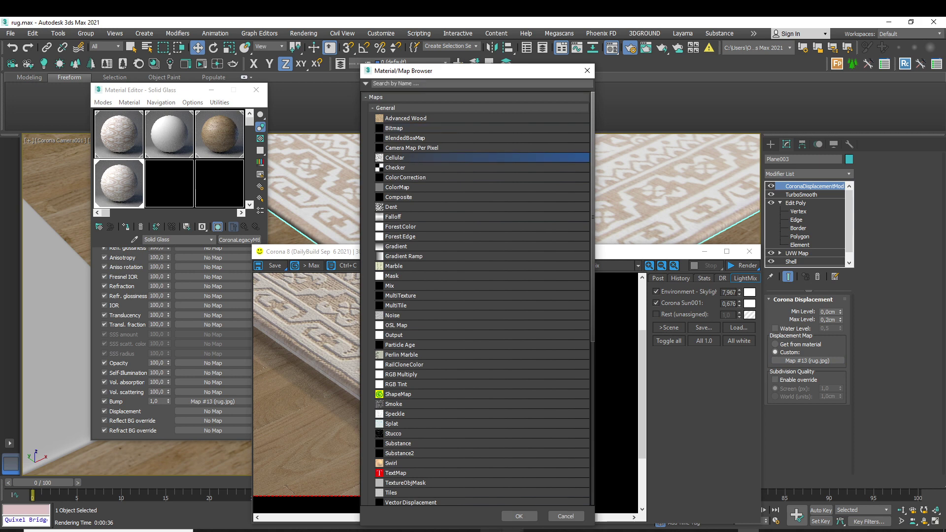
{"action": "left_click", "coordinate": [519, 515]}
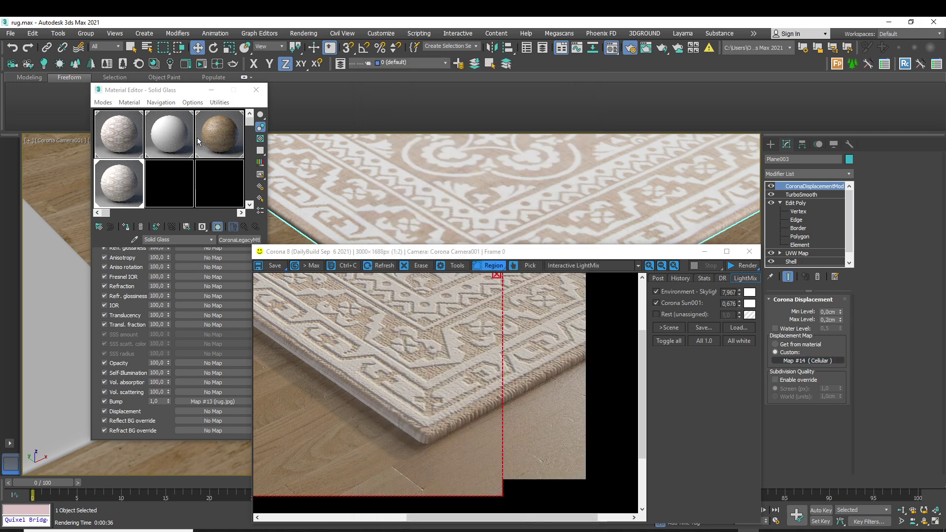
- Place the Cellular displacement map as an instance in an empty Material Editor slot and open its parameters
{"action": "left_click_drag", "start_coordinate": [198, 142], "coordinate": [173, 182]}
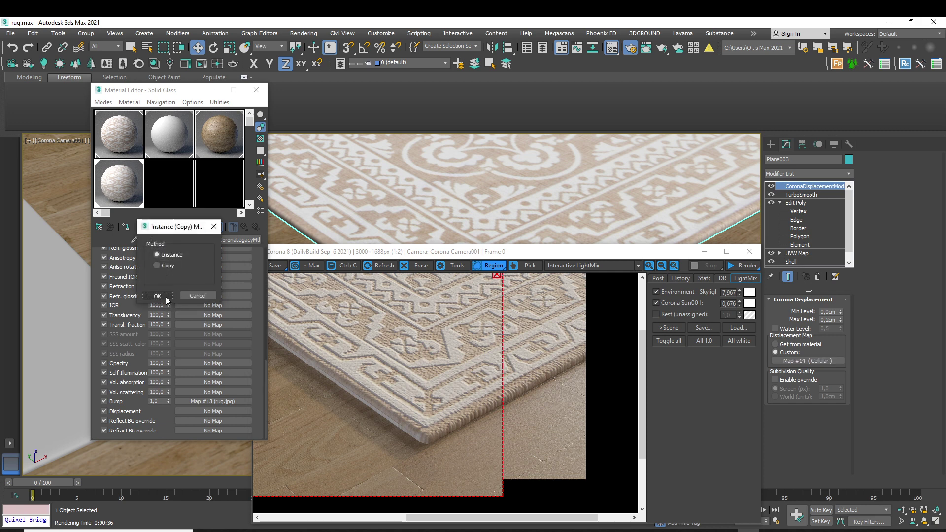
{"action": "left_click", "coordinate": [157, 295]}
{"action": "left_click", "coordinate": [162, 196]}
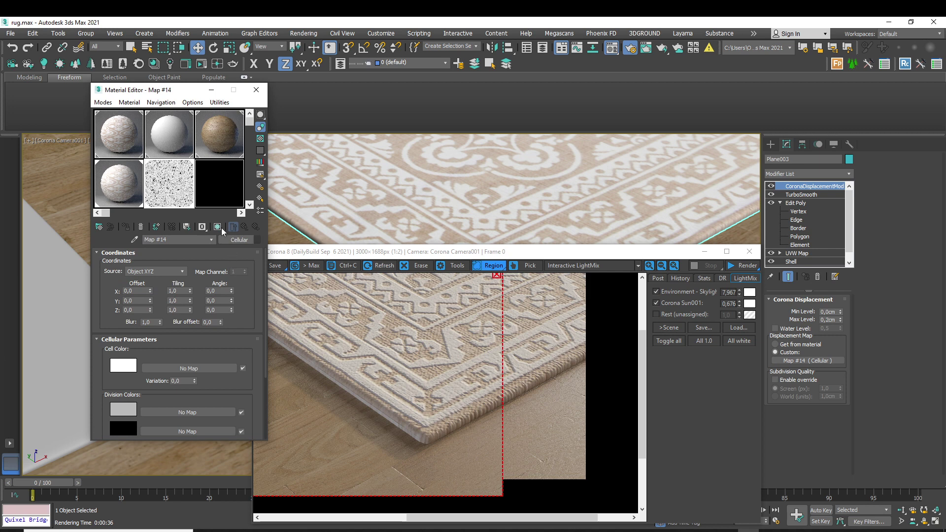
- Render the rug corner with the Cellular displacement, check the surface, and cancel the render
{"action": "left_click", "coordinate": [749, 265]}
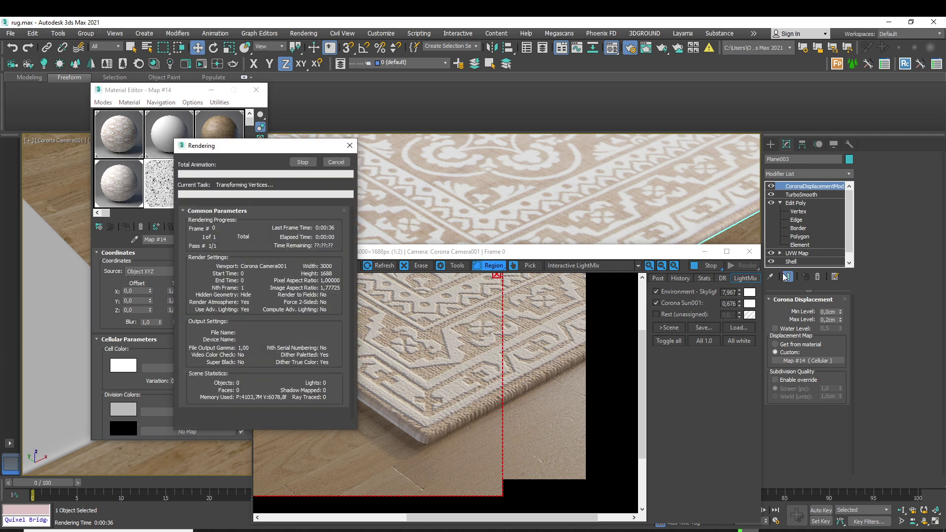
{"action": "left_click_drag", "start_coordinate": [535, 258], "coordinate": [618, 197]}
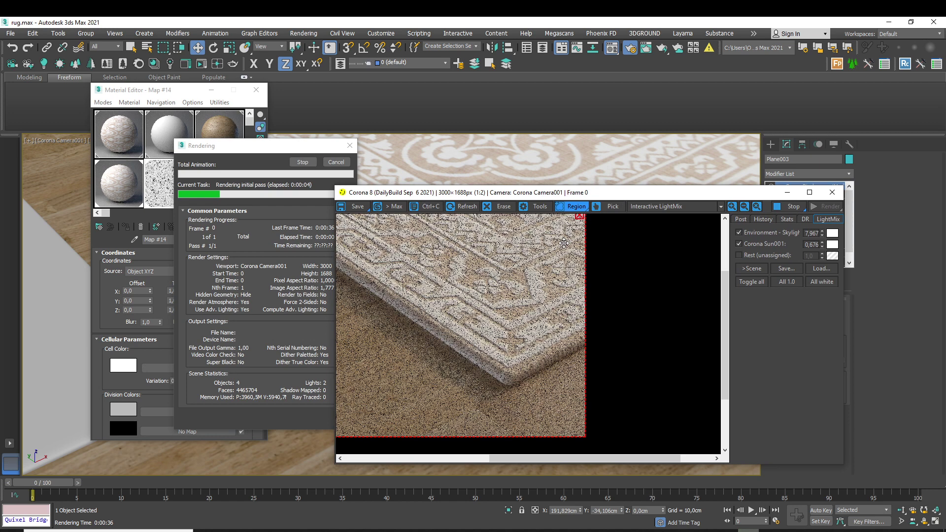
{"action": "left_click_drag", "start_coordinate": [602, 205], "coordinate": [540, 273]}
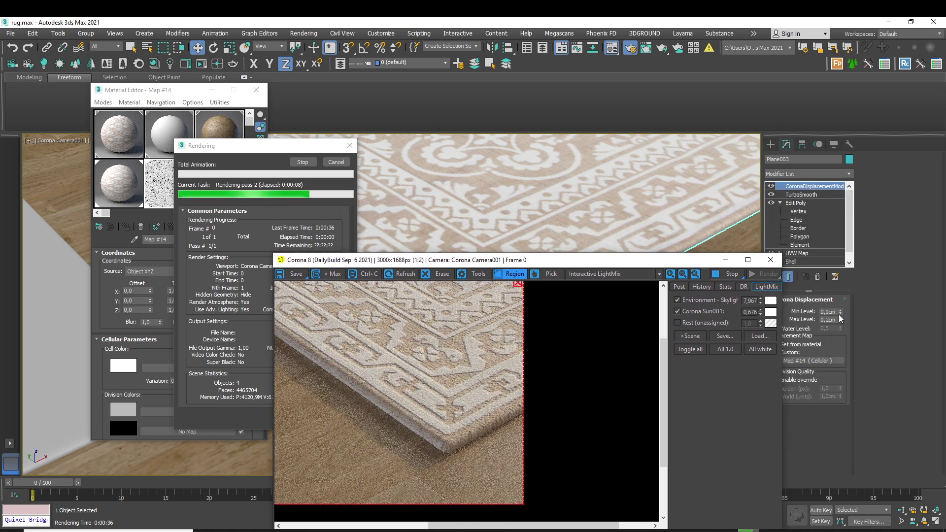
{"action": "left_click", "coordinate": [325, 161]}
- Start interactive rendering, remove the render region, and pull the camera back to show more of the rug
{"action": "left_click", "coordinate": [775, 275]}
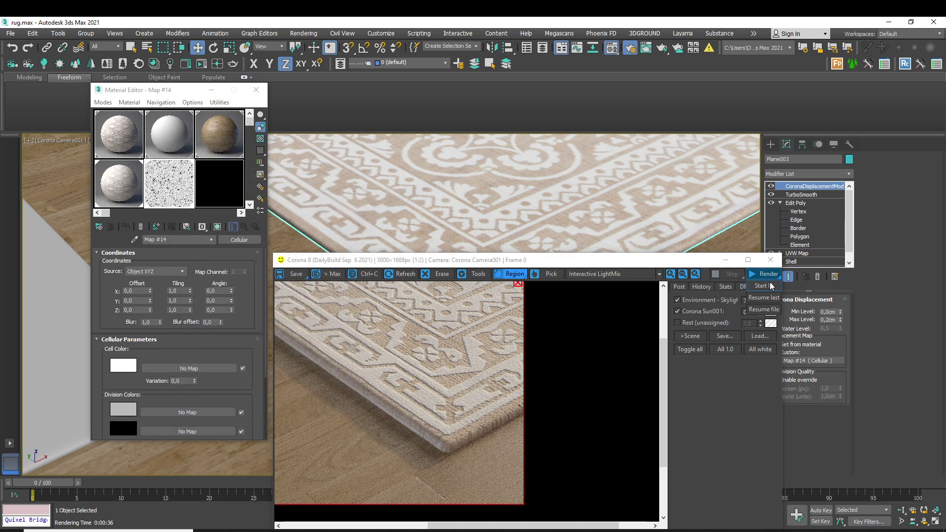
{"action": "left_click", "coordinate": [763, 285]}
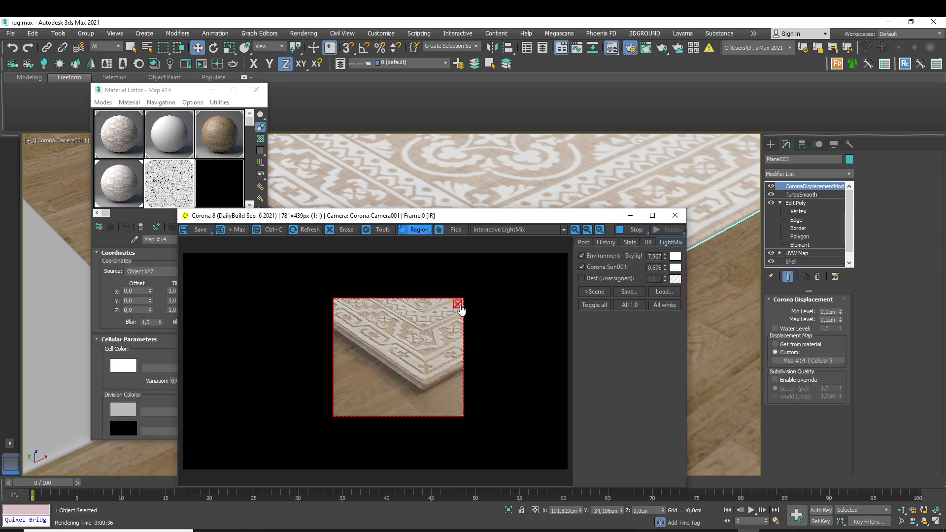
{"action": "left_click", "coordinate": [457, 304]}
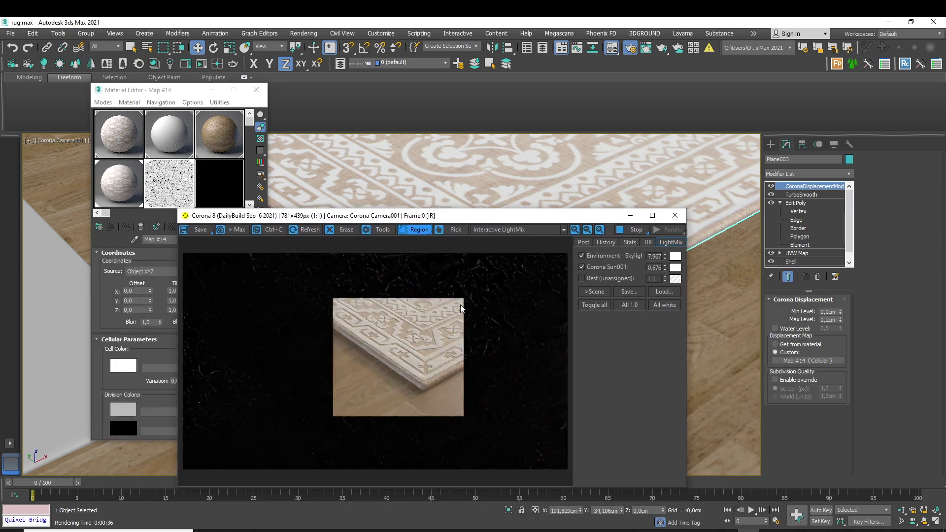
{"action": "scroll", "coordinate": [515, 177], "scroll_direction": "down", "scroll_amount": 6}
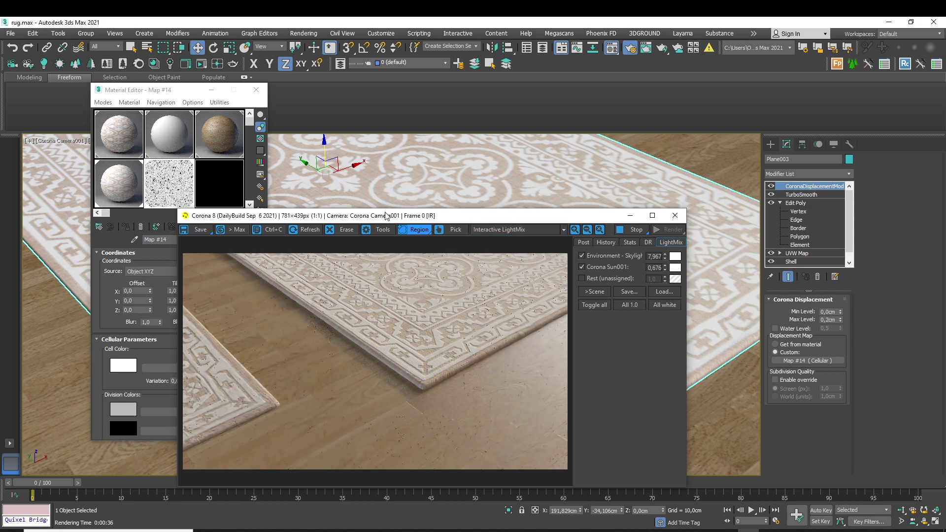
- Set the displacement Max Level to 2,9 cm and dolly the camera back until most of the rug is framed
{"action": "left_click_drag", "start_coordinate": [387, 215], "coordinate": [332, 313]}
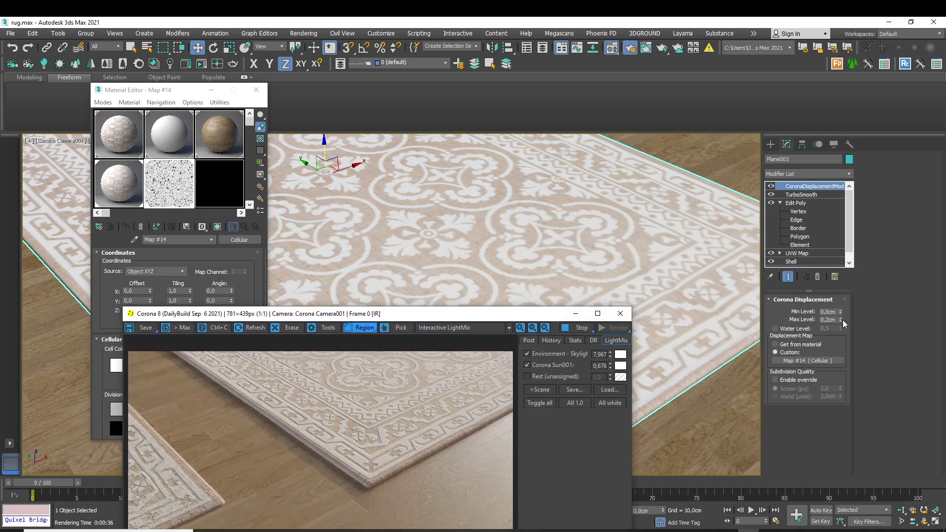
{"action": "left_click_drag", "start_coordinate": [841, 320], "coordinate": [844, 191]}
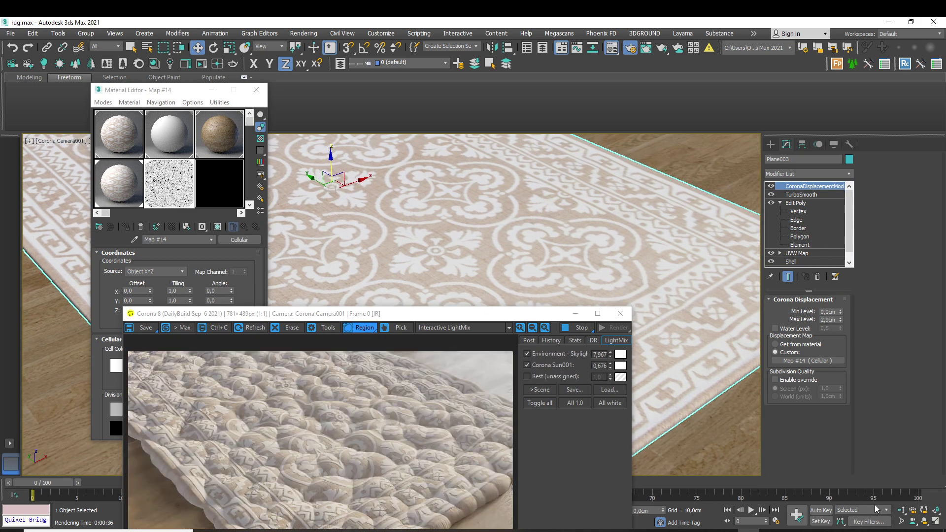
{"action": "left_click_drag", "start_coordinate": [393, 223], "coordinate": [388, 252]}
{"action": "left_click", "coordinate": [901, 510]}
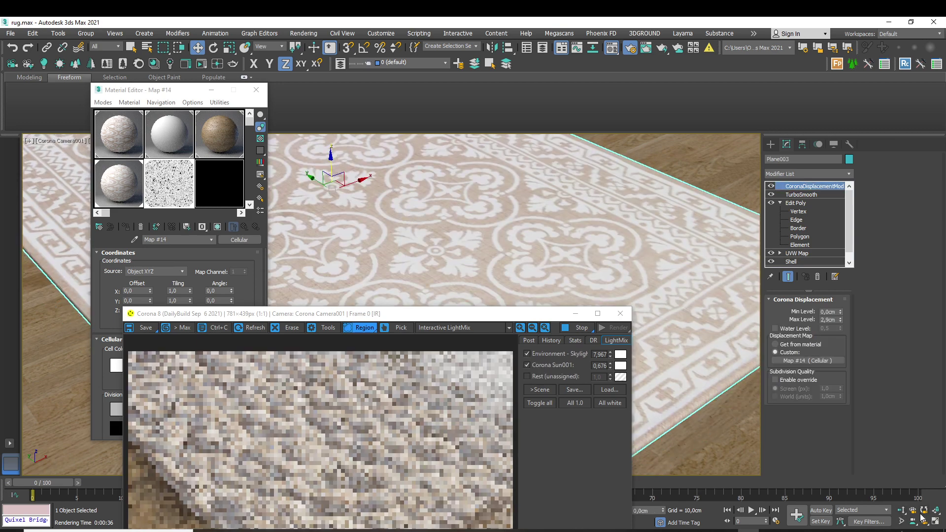
{"action": "left_click_drag", "start_coordinate": [394, 204], "coordinate": [448, 233]}
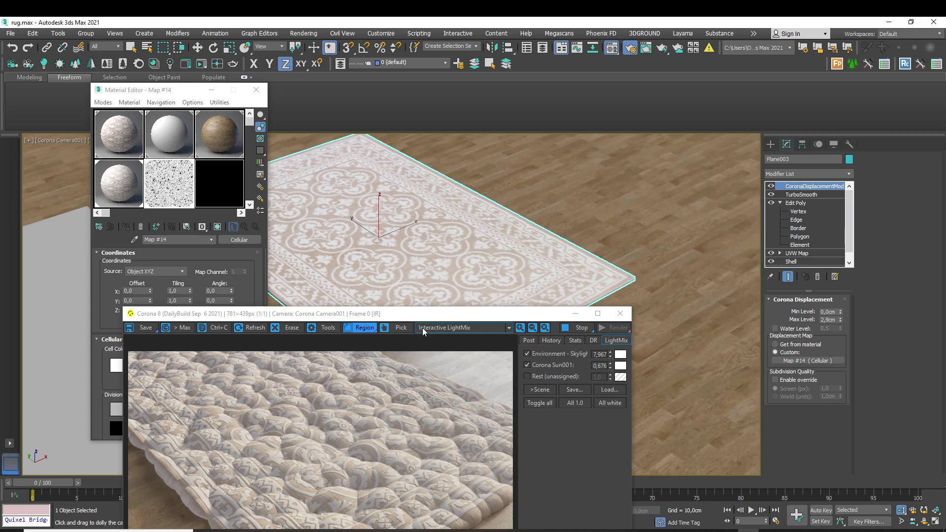
{"action": "left_click_drag", "start_coordinate": [420, 318], "coordinate": [421, 227]}
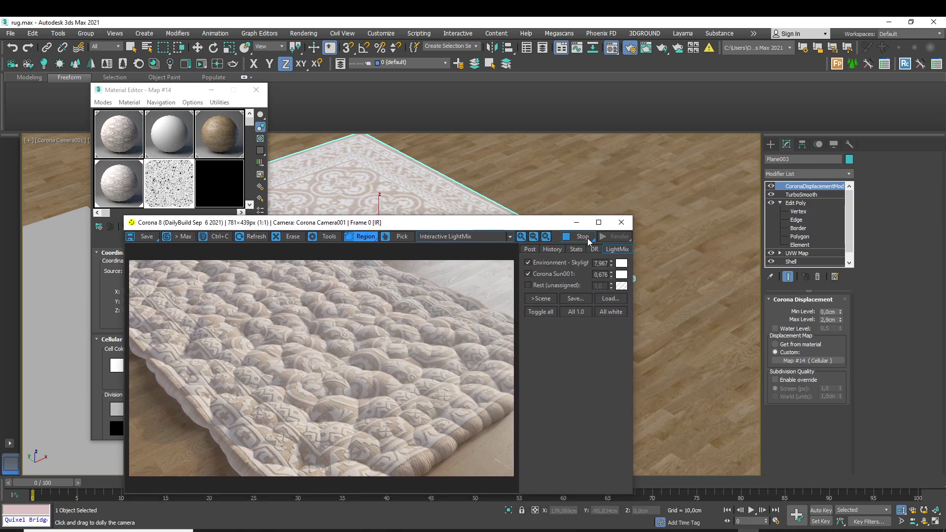
- Disable all render regions in the frame buffer
{"action": "left_click", "coordinate": [365, 238]}
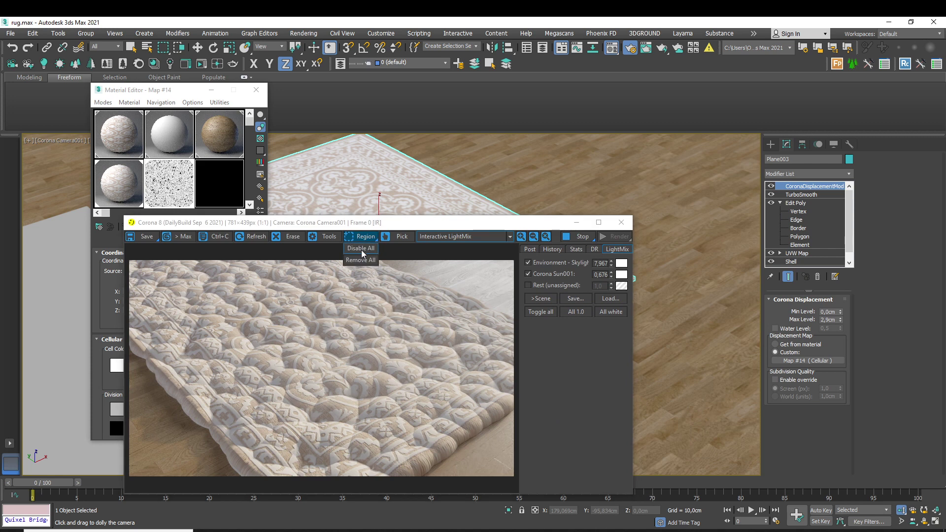
{"action": "left_click", "coordinate": [362, 249]}
{"action": "left_click", "coordinate": [364, 237]}
{"action": "left_click", "coordinate": [364, 249]}
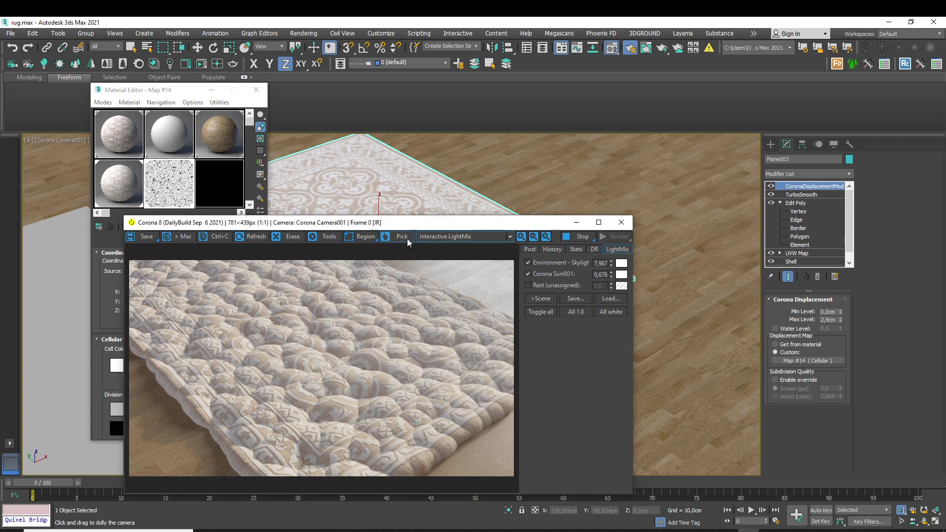
- Stop the current render and restart interactive rendering of the full frame instead of a final render
{"action": "left_click", "coordinate": [585, 238]}
{"action": "left_click", "coordinate": [619, 237]}
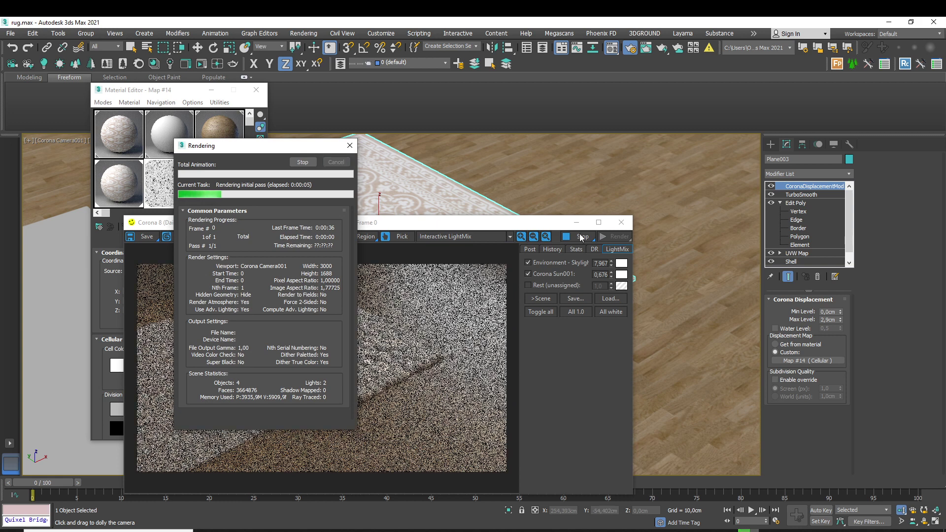
{"action": "left_click", "coordinate": [335, 162]}
{"action": "left_click", "coordinate": [628, 240]}
{"action": "left_click", "coordinate": [614, 249]}
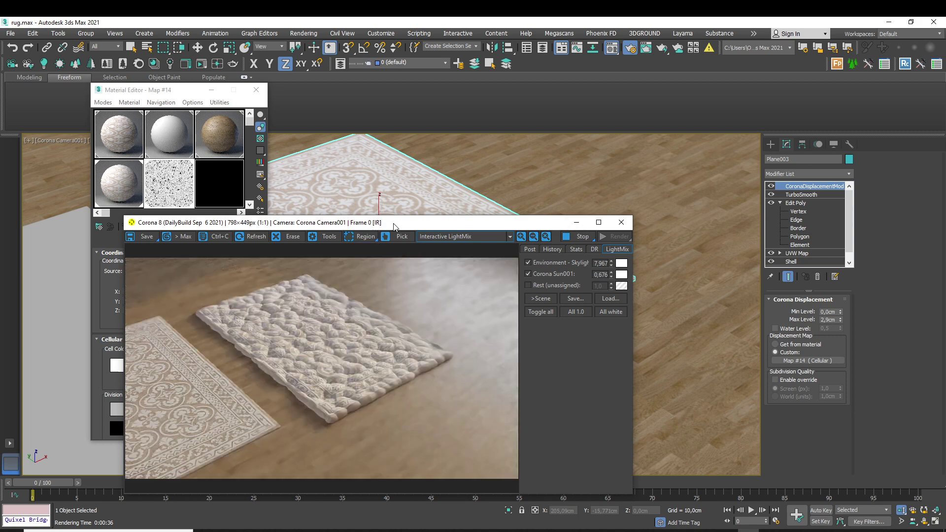
- Bring the camera view closer to the rug and reposition the frame buffer around the rendered rug
{"action": "left_click_drag", "start_coordinate": [395, 226], "coordinate": [290, 286]}
{"action": "scroll", "coordinate": [382, 221], "scroll_direction": "up", "scroll_amount": 5}
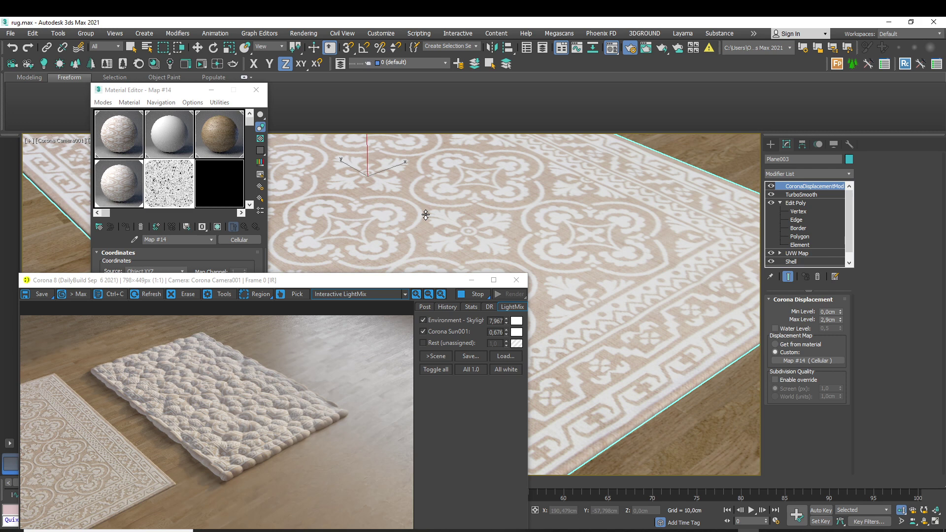
{"action": "left_click_drag", "start_coordinate": [246, 284], "coordinate": [380, 206]}
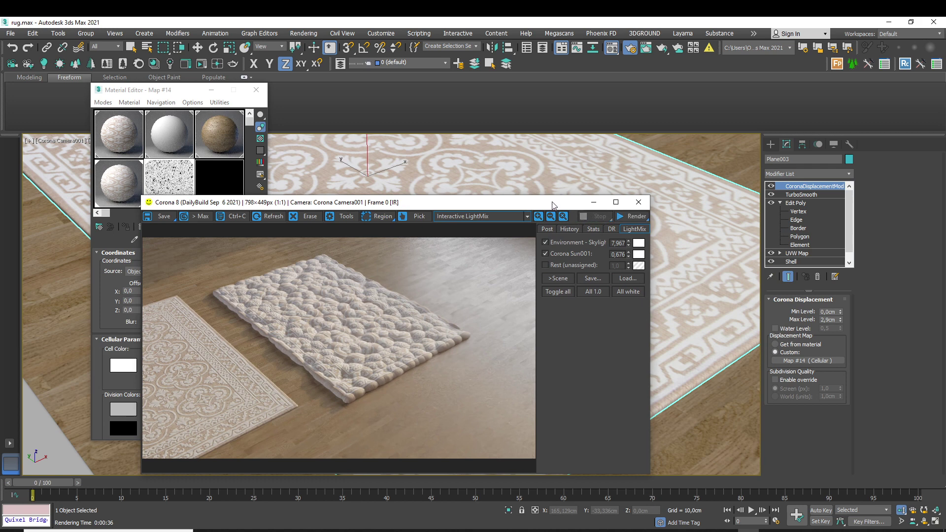
- Set the Cellular displacement map's cell Size to 0,1 and start a render of the rug
{"action": "left_click_drag", "start_coordinate": [555, 206], "coordinate": [466, 193]}
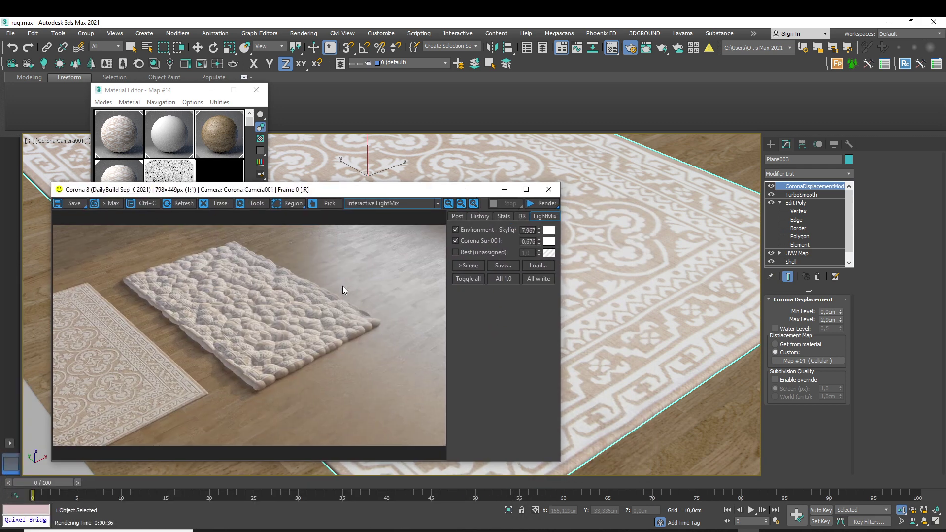
{"action": "scroll", "coordinate": [342, 286], "scroll_direction": "up", "scroll_amount": 1}
{"action": "left_click", "coordinate": [145, 92]}
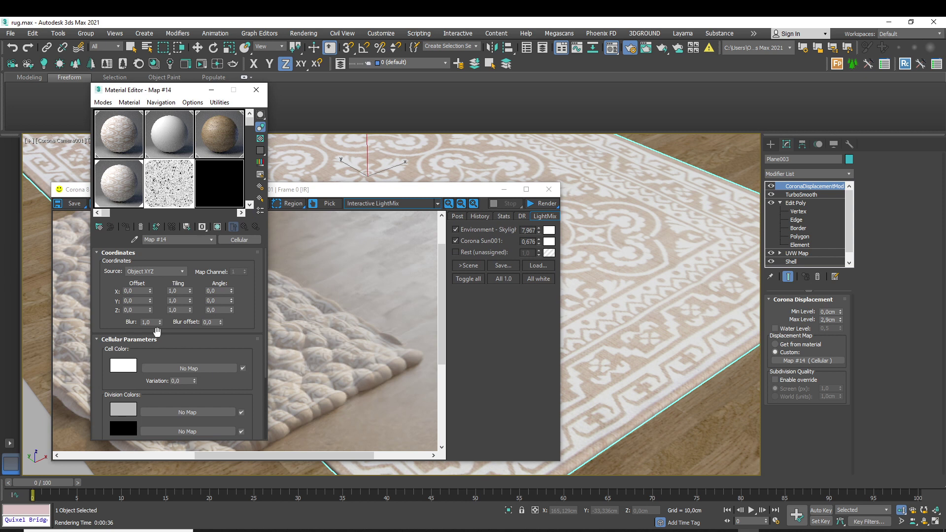
{"action": "scroll", "coordinate": [153, 350], "scroll_direction": "down", "scroll_amount": 3}
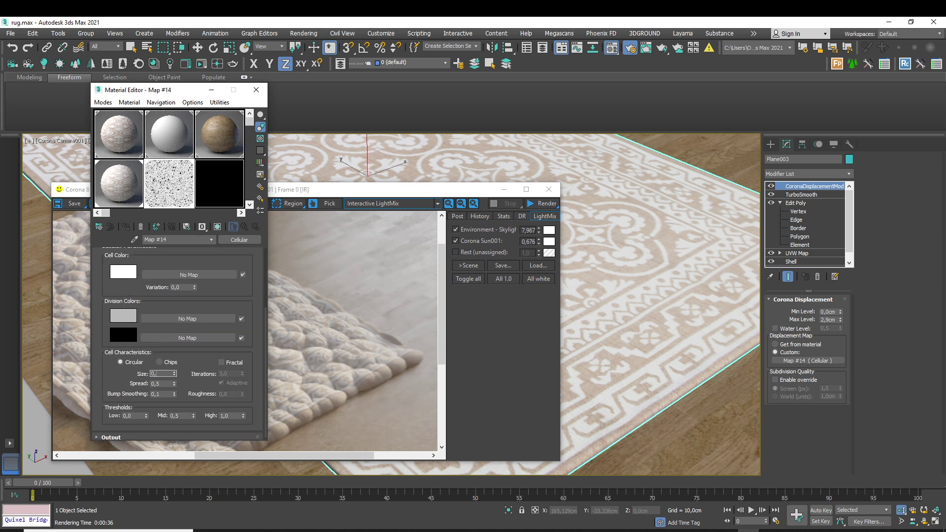
{"action": "key", "text": "Return"}
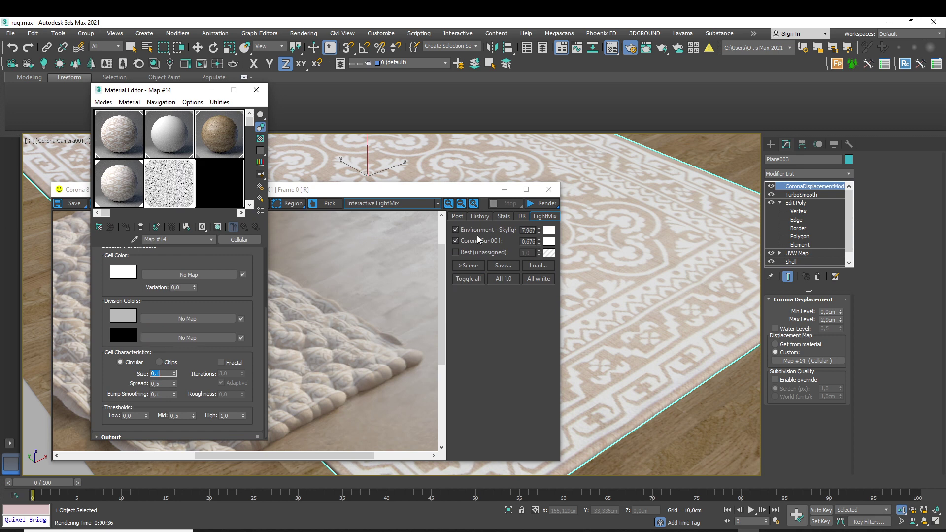
{"action": "left_click", "coordinate": [542, 203]}
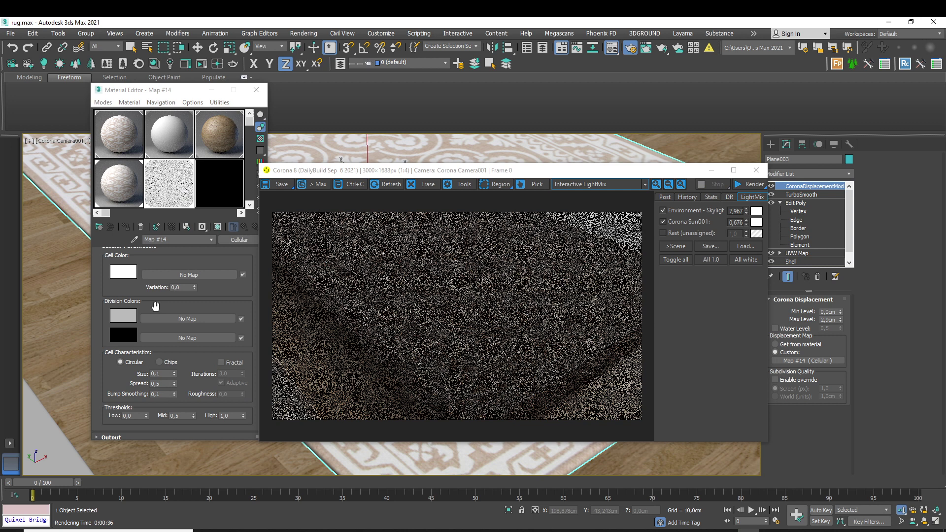
- Set the Cellular map's cell Size to 12,7, render the rug for comparison and cancel the render
{"action": "left_click", "coordinate": [159, 373]}
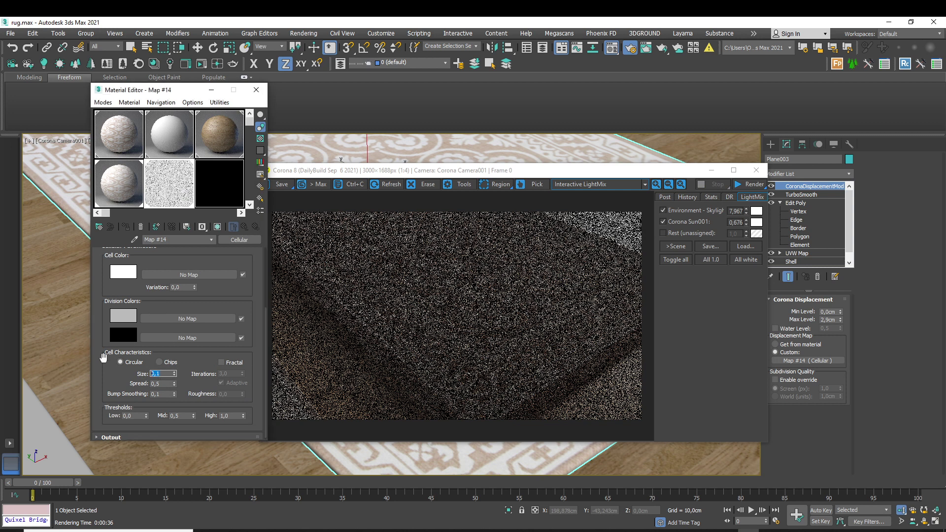
{"action": "type", "text": "12,7"}
{"action": "left_click", "coordinate": [468, 332]}
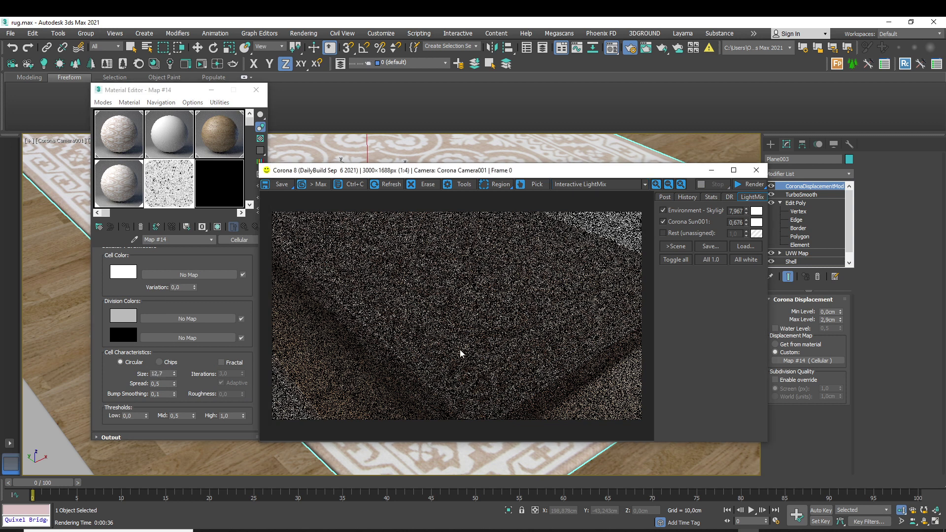
{"action": "left_click", "coordinate": [749, 184]}
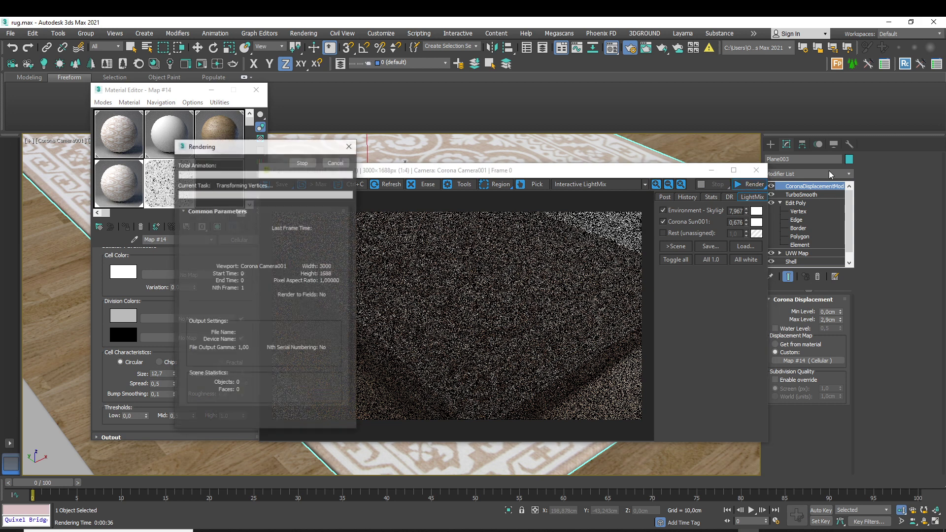
{"action": "left_click", "coordinate": [336, 162]}
- Restore the Cellular map's cell Size to 0,1 and render the rug again
{"action": "left_click", "coordinate": [163, 375]}
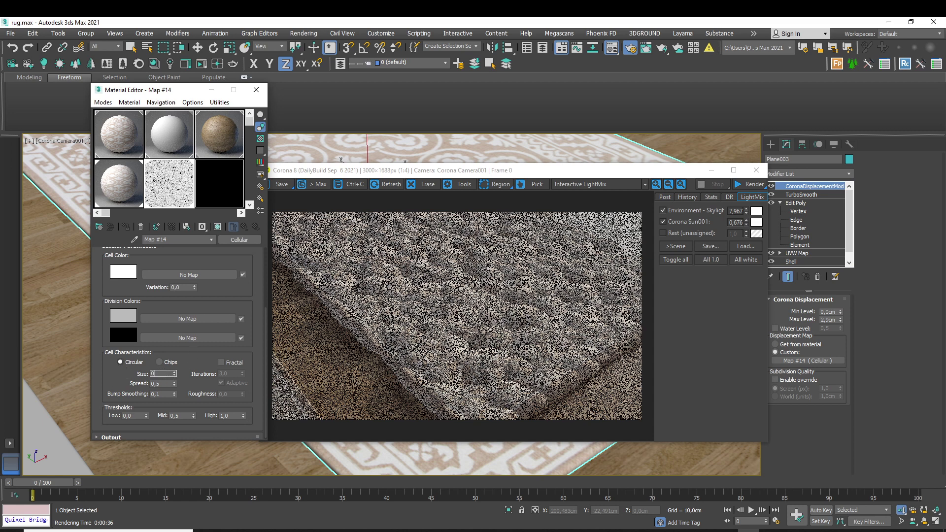
{"action": "key", "text": "Return"}
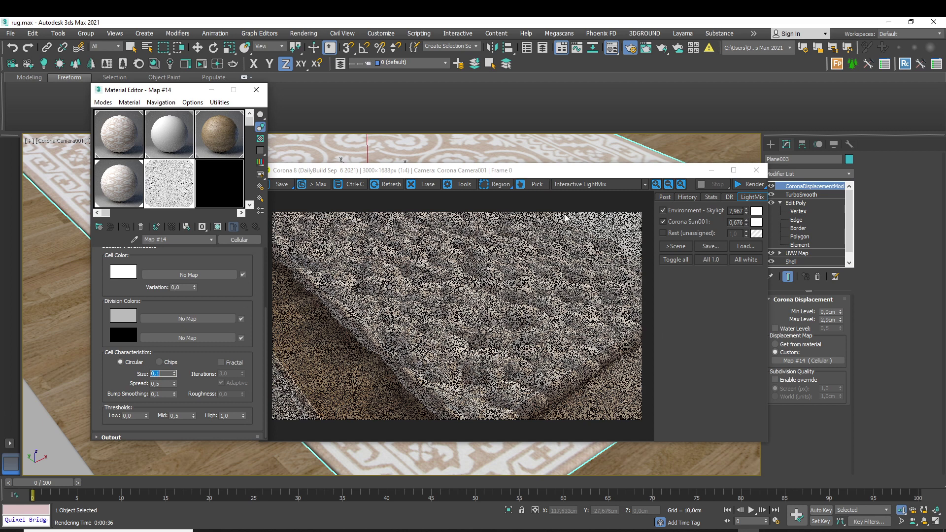
{"action": "left_click", "coordinate": [749, 185]}
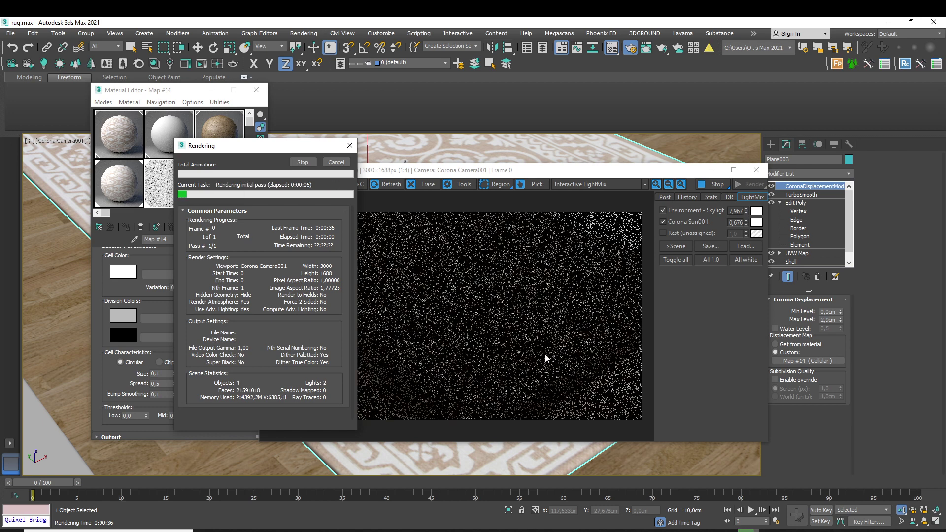
- Limit the render to a rectangular region around the rug's front corner and view it enlarged
{"action": "scroll", "coordinate": [545, 358], "scroll_direction": "up", "scroll_amount": 1}
{"action": "left_click", "coordinate": [489, 339]}
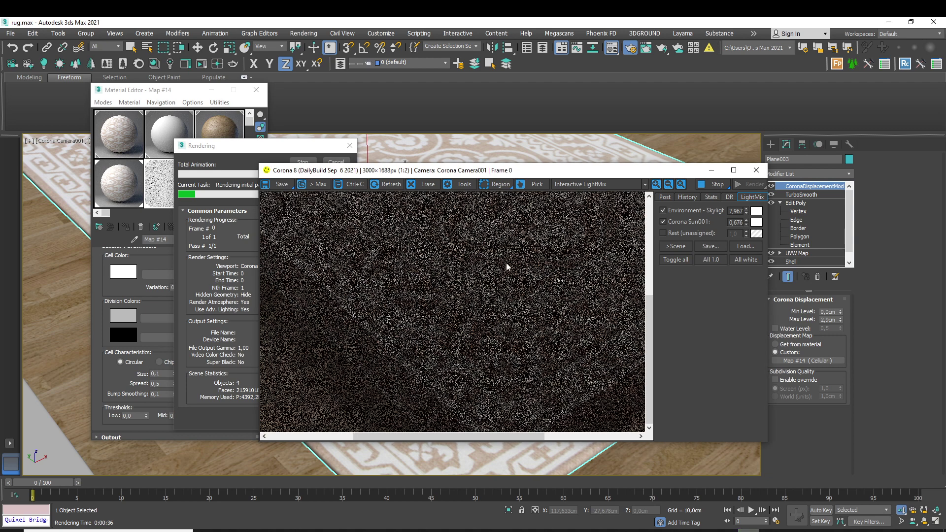
{"action": "scroll", "coordinate": [484, 305], "scroll_direction": "down", "scroll_amount": 1}
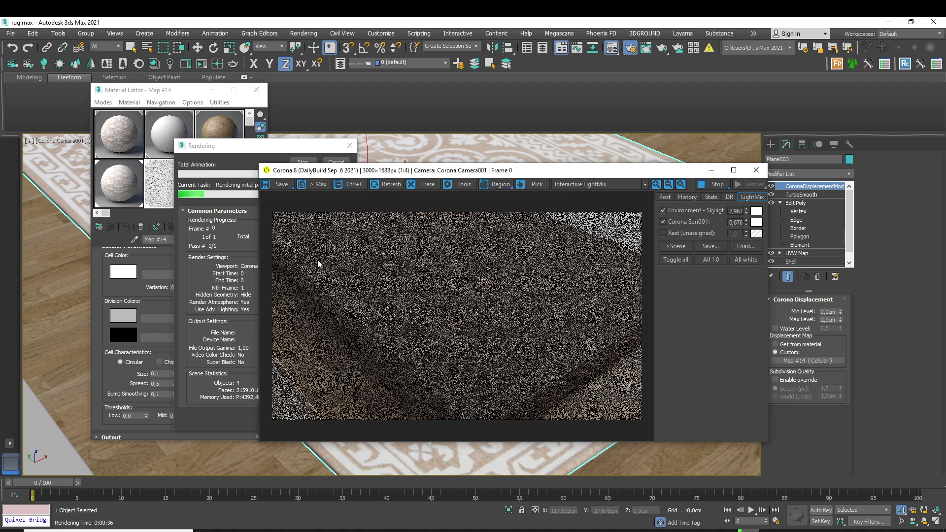
{"action": "left_click", "coordinate": [497, 184]}
{"action": "mouse_move", "coordinate": [410, 365]}
{"action": "left_mouse_down"}
{"action": "mouse_move", "coordinate": [497, 418]}
{"action": "mouse_move", "coordinate": [611, 420]}
{"action": "left_mouse_up"}
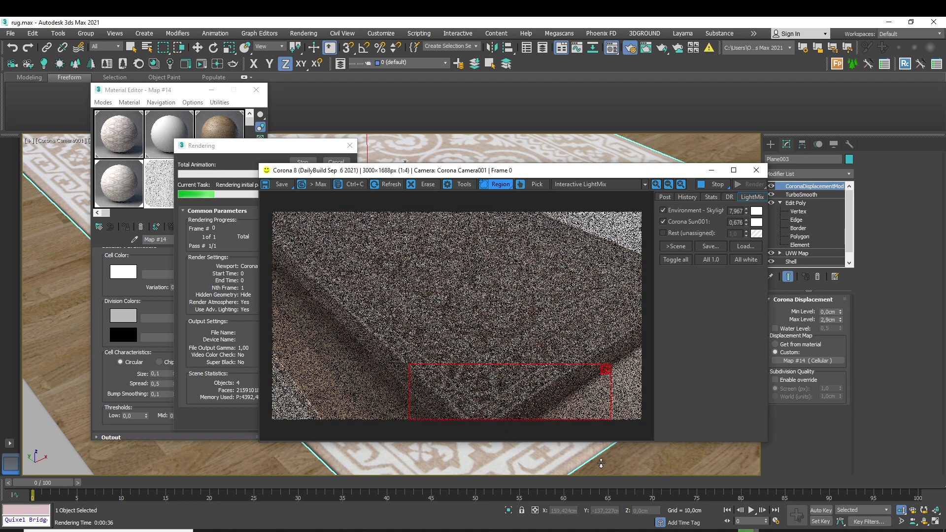
{"action": "scroll", "coordinate": [515, 409], "scroll_direction": "up", "scroll_amount": 1}
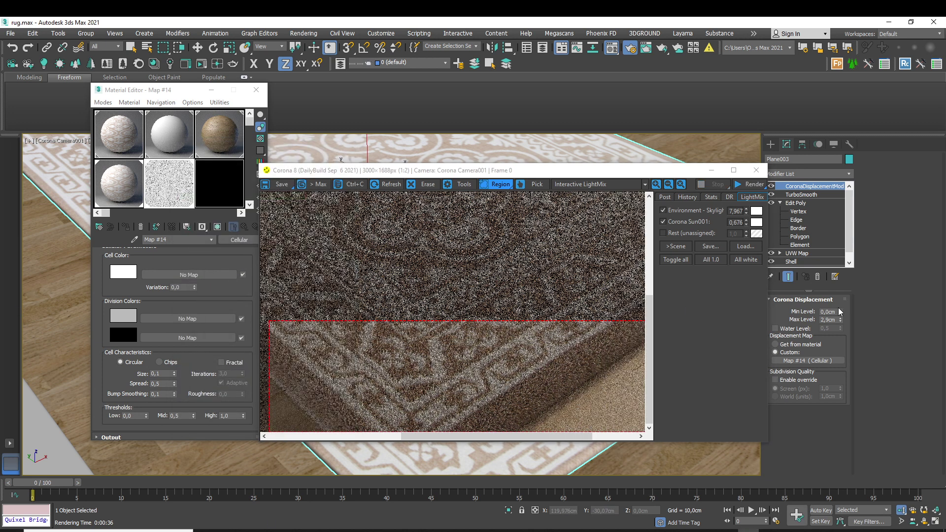
- Set the rug's displacement Max Level to 0,2 cm and render the corner region
{"action": "double_click", "coordinate": [828, 319]}
{"action": "type", "text": "0,"}
{"action": "left_click", "coordinate": [516, 328]}
{"action": "left_click", "coordinate": [750, 184]}
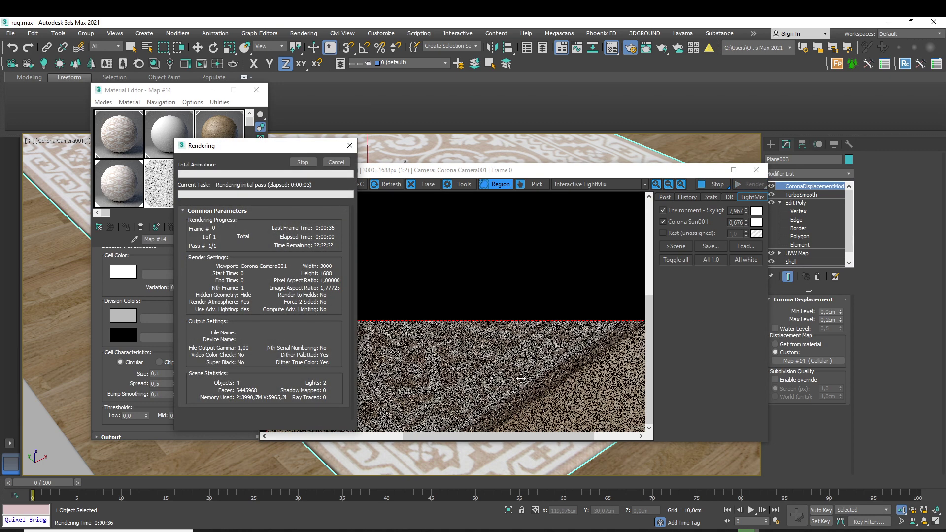
- Move the frame buffer clear of the viewport, bring the camera closer to the rug's front corner and render again
{"action": "left_click", "coordinate": [550, 288]}
{"action": "left_click_drag", "start_coordinate": [550, 170], "coordinate": [290, 59]}
{"action": "left_click", "coordinate": [531, 379]}
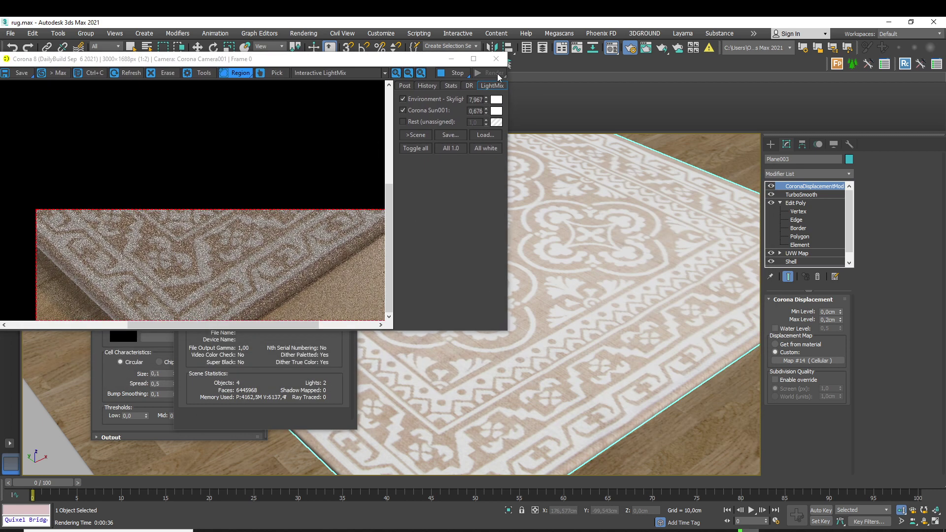
{"action": "middle_click_drag", "start_coordinate": [542, 320], "coordinate": [491, 356]}
{"action": "scroll", "coordinate": [531, 379], "scroll_direction": "up", "scroll_amount": 2}
{"action": "left_click", "coordinate": [487, 73]}
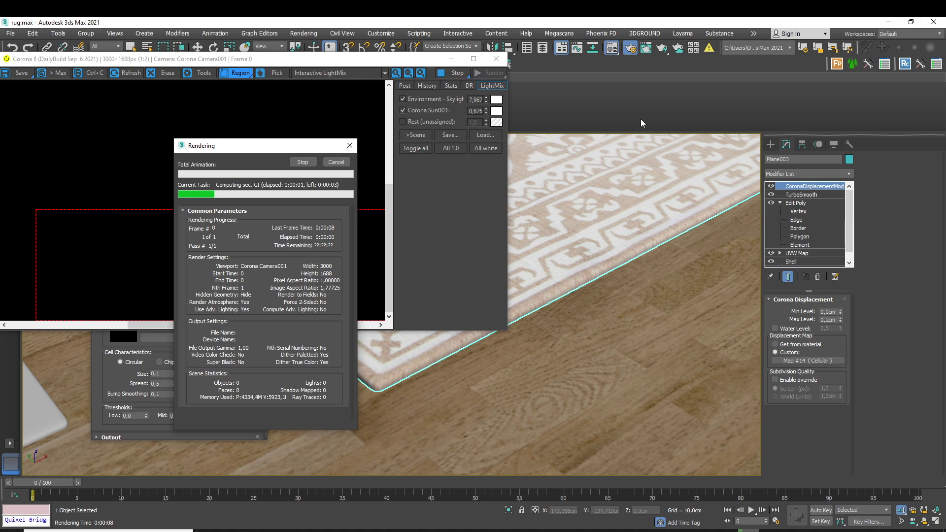
- Maximize the frame buffer and move the render region over the rug's front corner to check its surface
{"action": "left_click", "coordinate": [477, 59]}
{"action": "left_click_drag", "start_coordinate": [459, 402], "coordinate": [409, 266]}
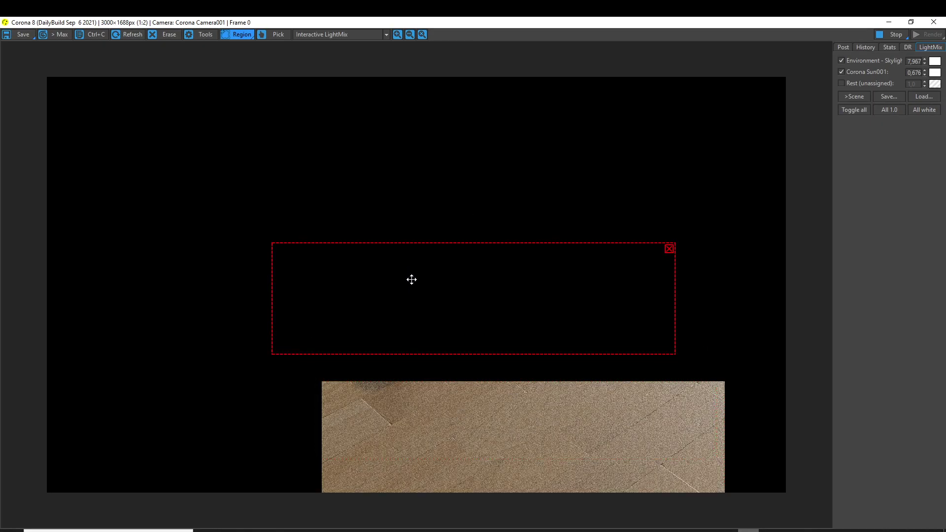
{"action": "left_click_drag", "start_coordinate": [490, 343], "coordinate": [467, 368]}
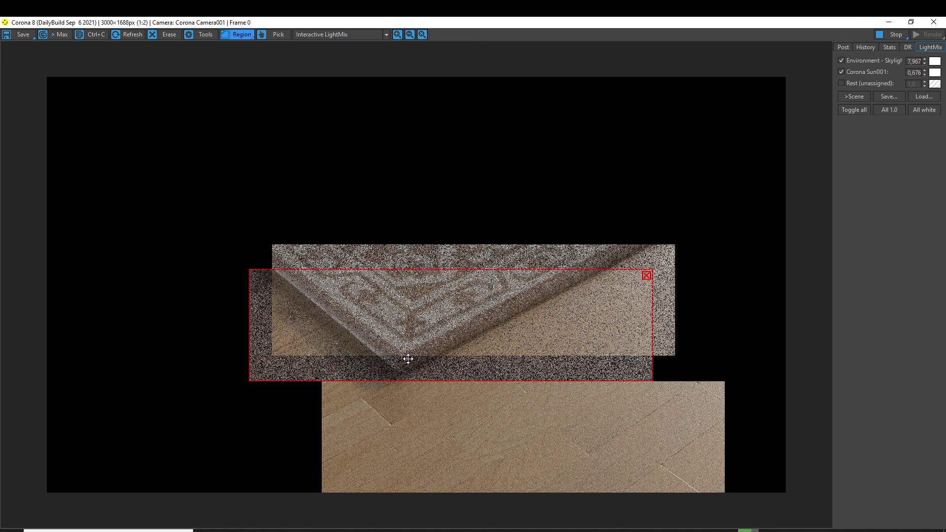
{"action": "scroll", "coordinate": [411, 345], "scroll_direction": "up", "scroll_amount": 1}
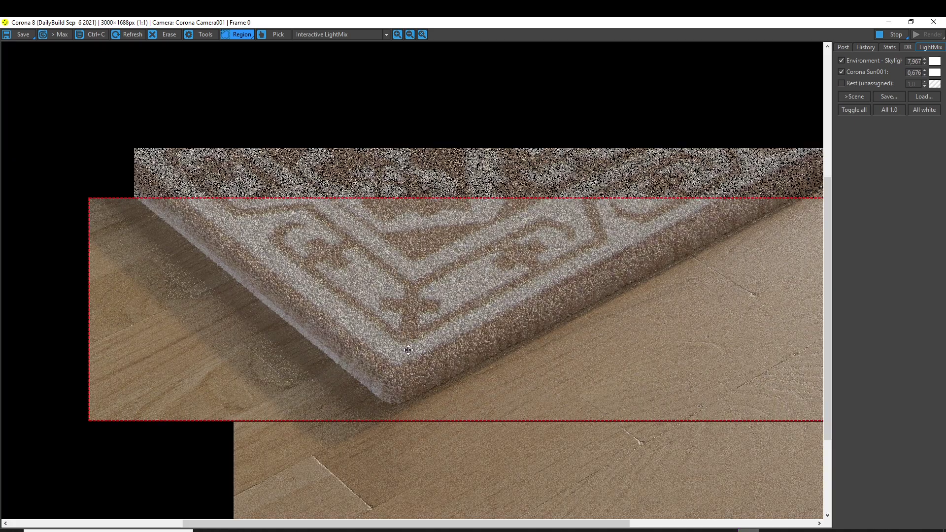
{"action": "scroll", "coordinate": [435, 365], "scroll_direction": "up", "scroll_amount": 1}
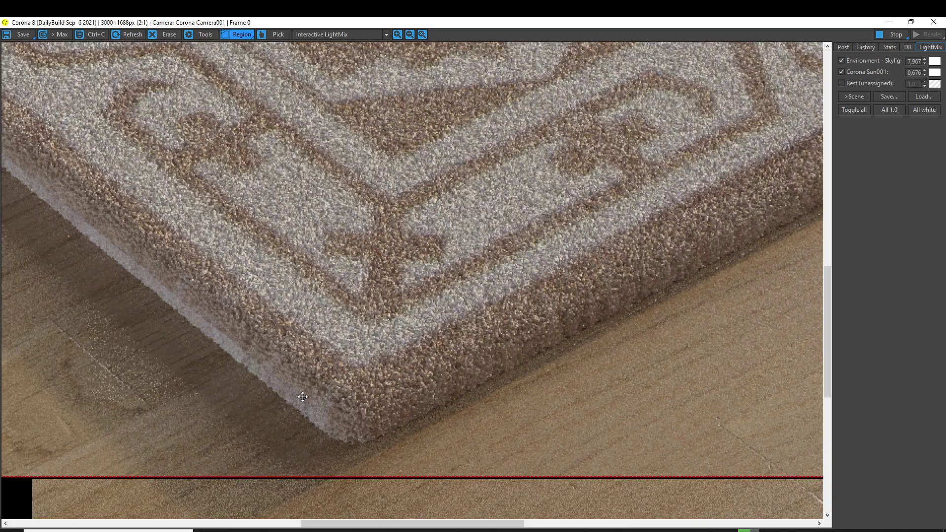
{"action": "scroll", "coordinate": [281, 356], "scroll_direction": "down", "scroll_amount": 1}
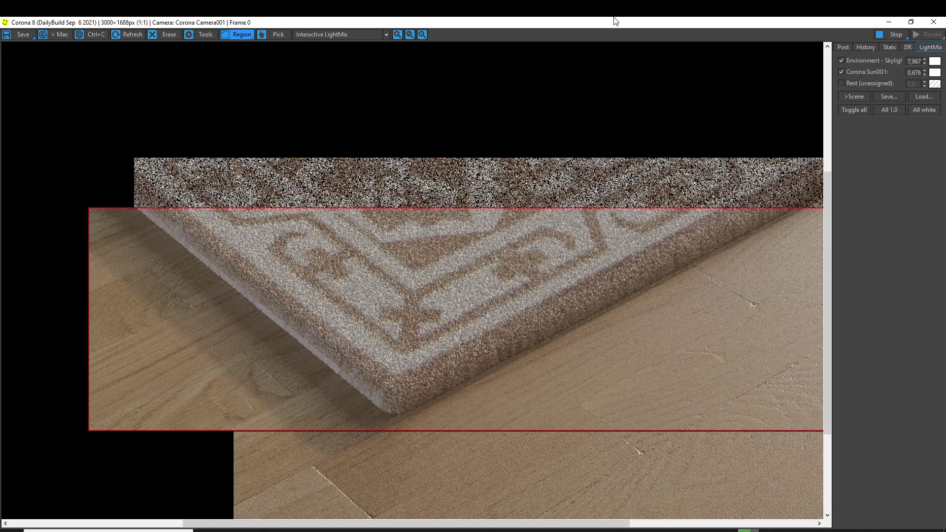
- Restore the frame buffer to its smaller size and cancel the running render
{"action": "double_click", "coordinate": [616, 21]}
{"action": "left_click", "coordinate": [62, 176]}
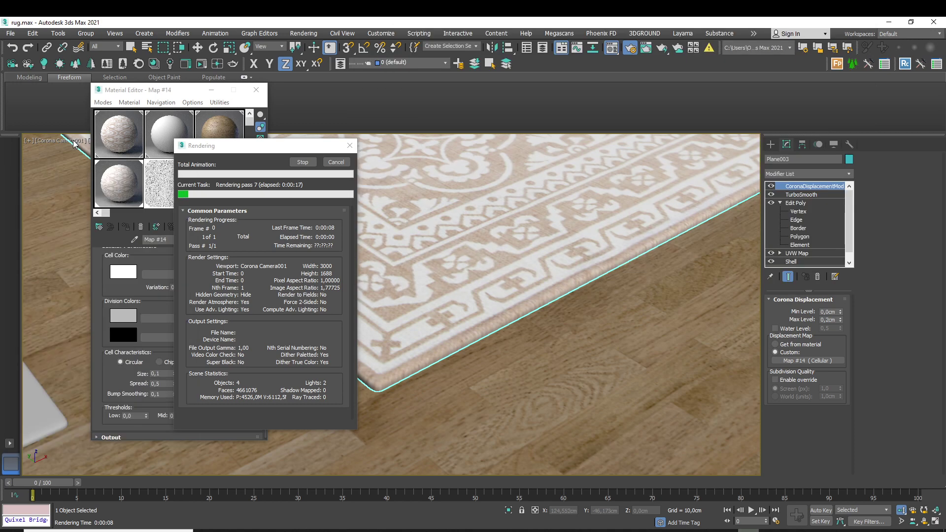
{"action": "left_click", "coordinate": [338, 163]}
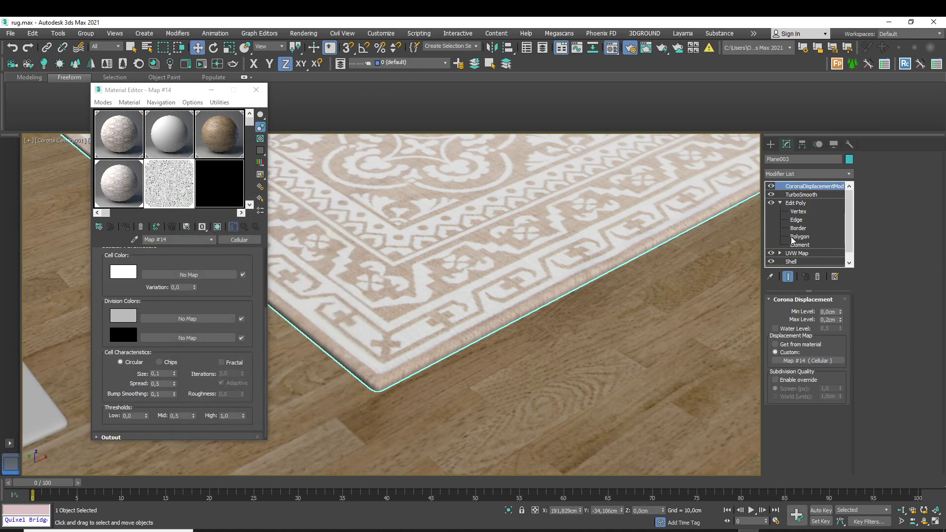
- Set the rug's UVW Map width to 133,834 cm and render the corner region again
{"action": "left_click", "coordinate": [786, 254]}
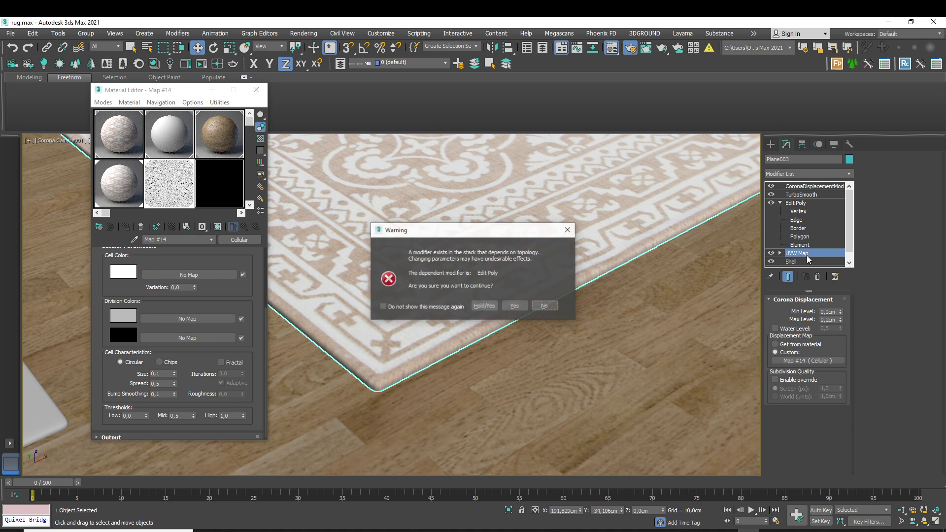
{"action": "left_click", "coordinate": [512, 306]}
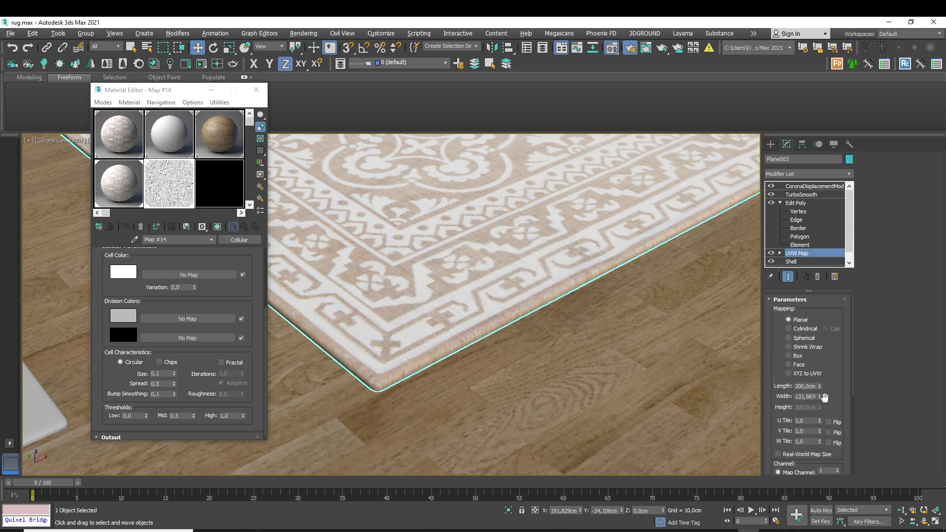
{"action": "left_click_drag", "start_coordinate": [818, 395], "coordinate": [817, 384]}
{"action": "key", "text": "shift+q"}
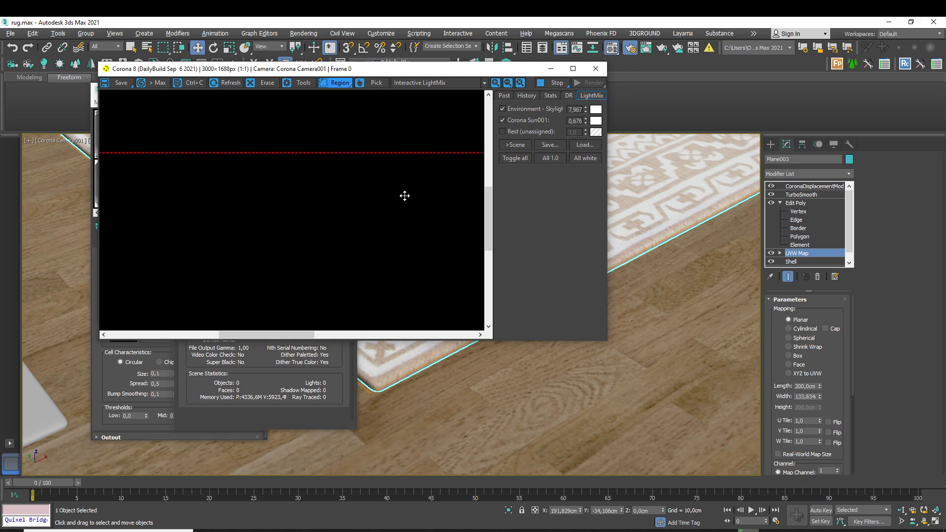
- Examine the rendered rug's front corner and side edge at several magnifications
{"action": "scroll", "coordinate": [339, 223], "scroll_direction": "down", "scroll_amount": 1}
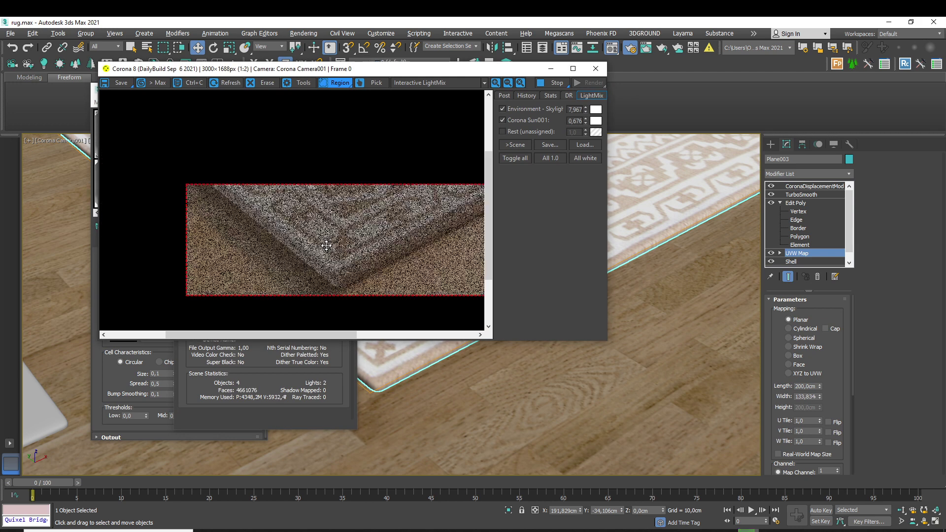
{"action": "scroll", "coordinate": [333, 265], "scroll_direction": "up", "scroll_amount": 1}
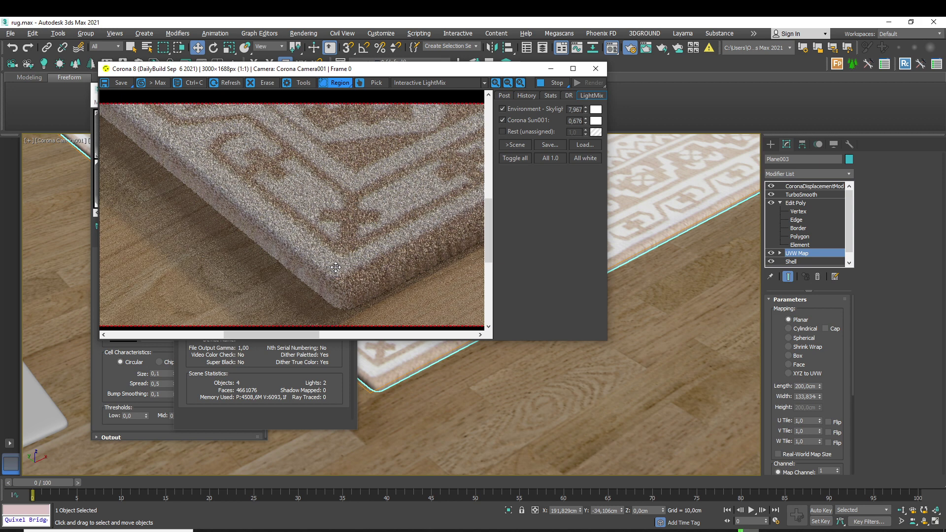
{"action": "scroll", "coordinate": [336, 267], "scroll_direction": "down", "scroll_amount": 1}
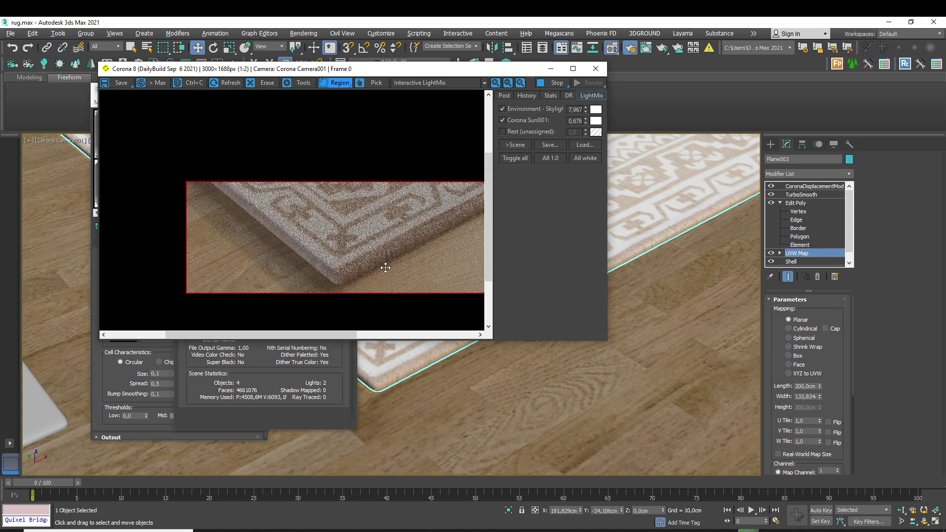
{"action": "scroll", "coordinate": [372, 267], "scroll_direction": "up", "scroll_amount": 1}
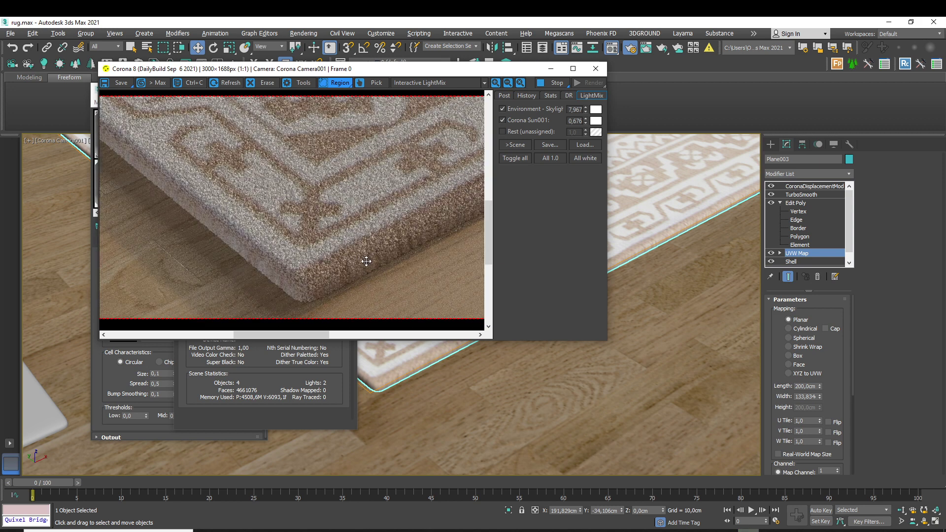
{"action": "middle_click_drag", "start_coordinate": [366, 261], "coordinate": [261, 257]}
{"action": "scroll", "coordinate": [307, 234], "scroll_direction": "up", "scroll_amount": 1}
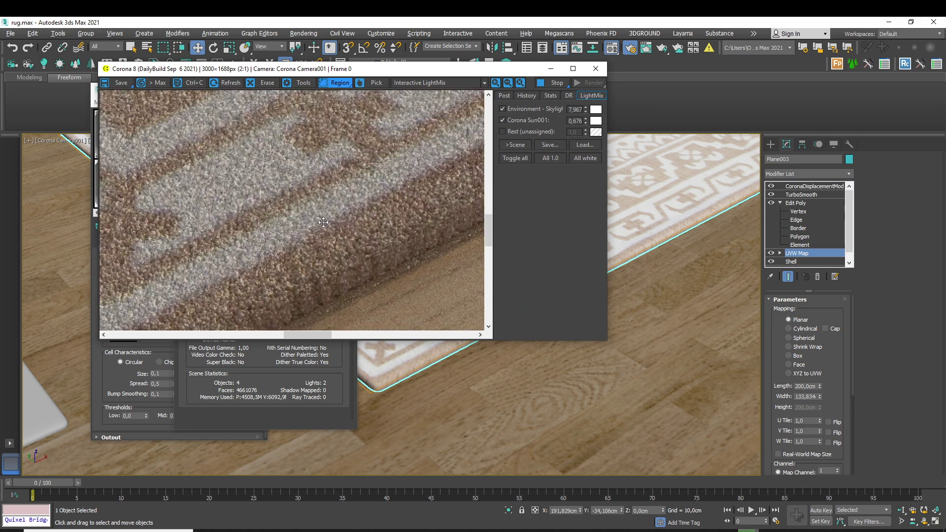
{"action": "scroll", "coordinate": [323, 213], "scroll_direction": "down", "scroll_amount": 1}
{"action": "middle_click_drag", "start_coordinate": [419, 182], "coordinate": [461, 232]}
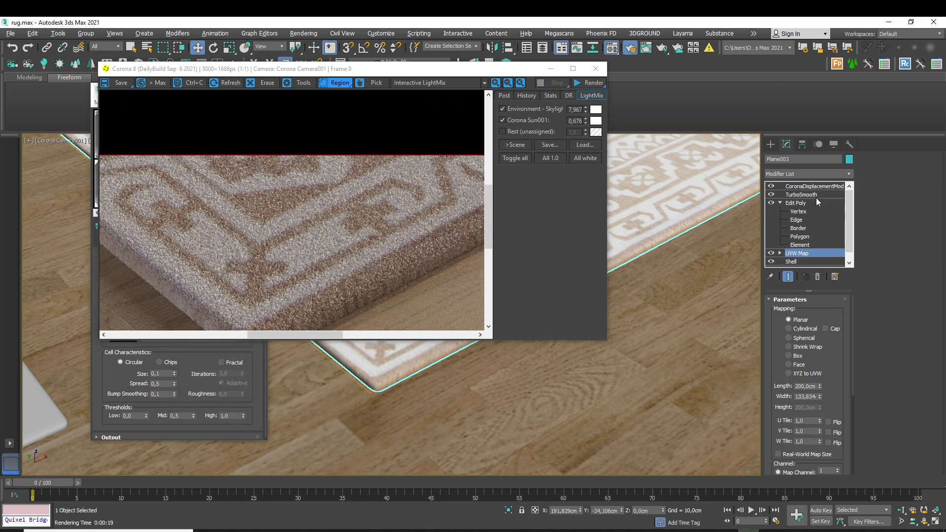
- Set the maximum level of the rug's Corona displacement to 0,1 cm and render the corner region
{"action": "left_click", "coordinate": [819, 185]}
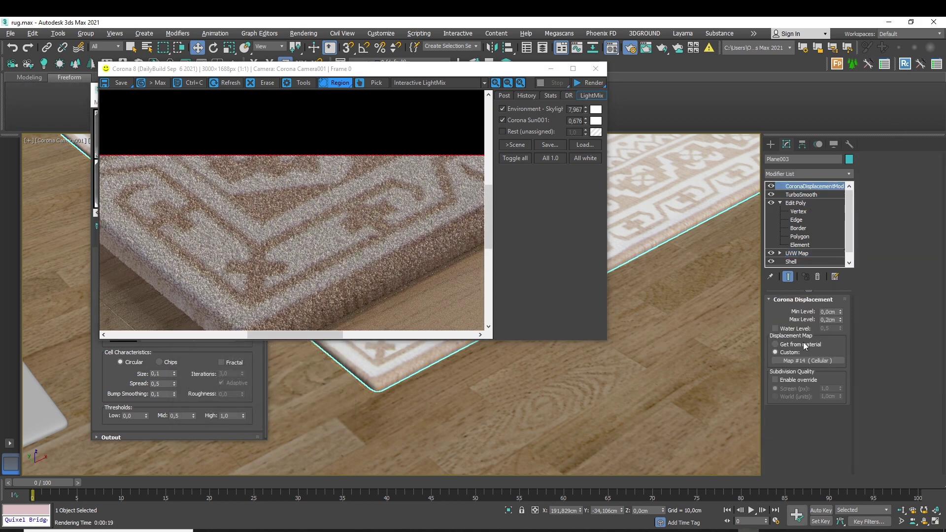
{"action": "double_click", "coordinate": [830, 319]}
{"action": "key", "text": "BackSpace"}
{"action": "key", "text": "BackSpace"}
{"action": "type", "text": "1"}
{"action": "left_click", "coordinate": [595, 83]}
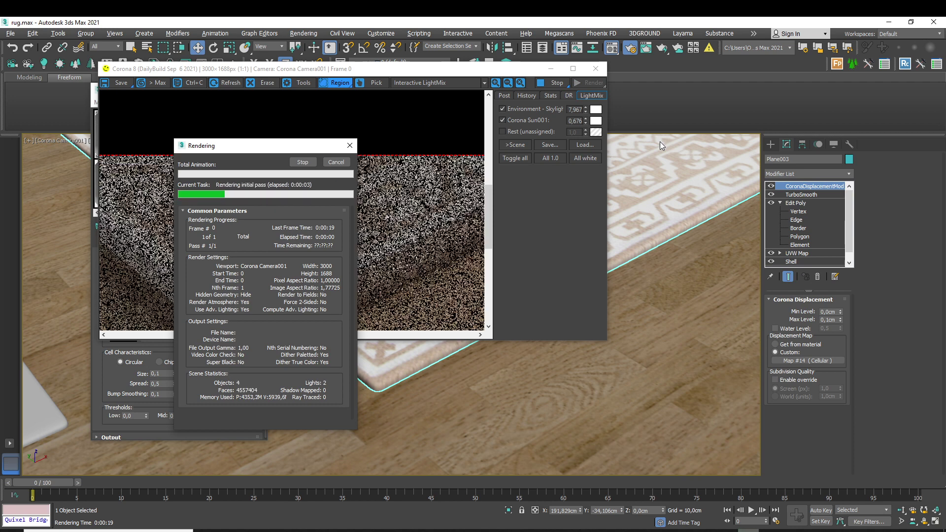
- Examine the pile on the rendered rug's front corner and side edge at different magnifications
{"action": "left_click", "coordinate": [463, 206]}
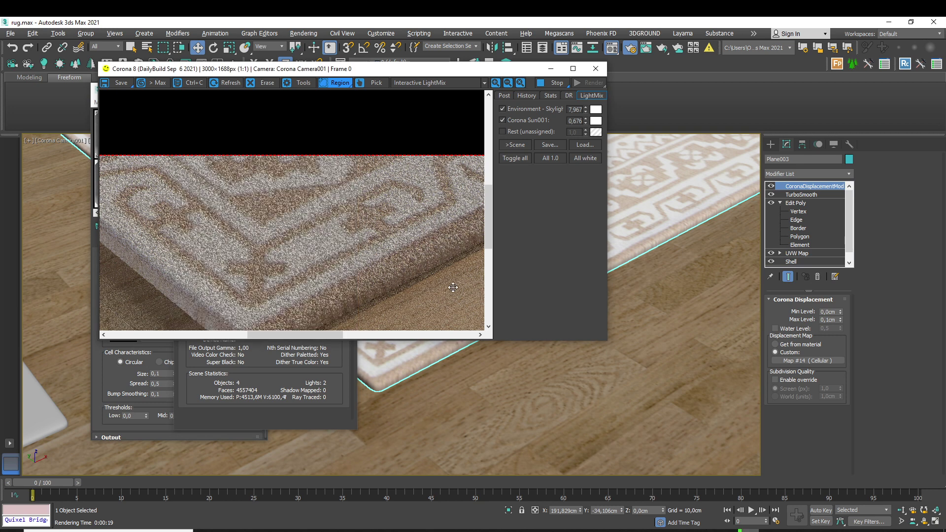
{"action": "left_click_drag", "start_coordinate": [452, 287], "coordinate": [455, 232]}
{"action": "scroll", "coordinate": [281, 271], "scroll_direction": "up", "scroll_amount": 1}
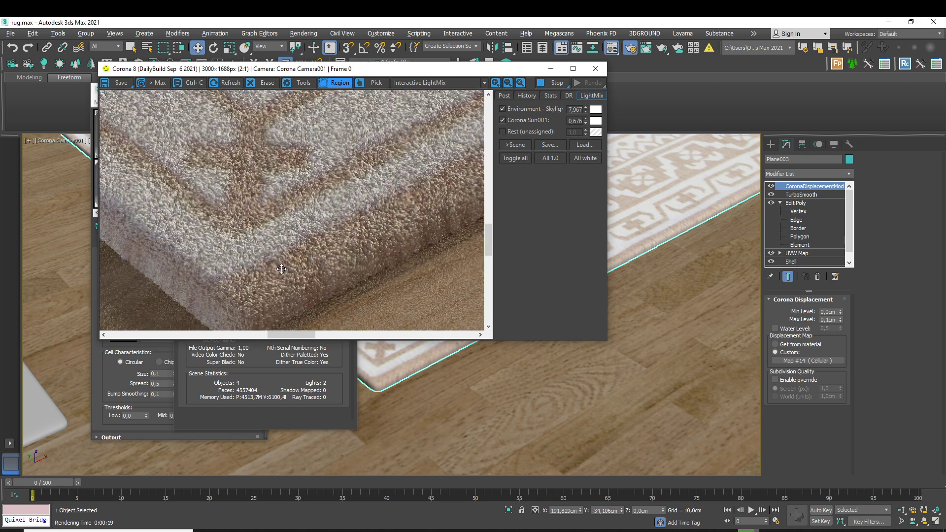
{"action": "scroll", "coordinate": [350, 249], "scroll_direction": "down", "scroll_amount": 1}
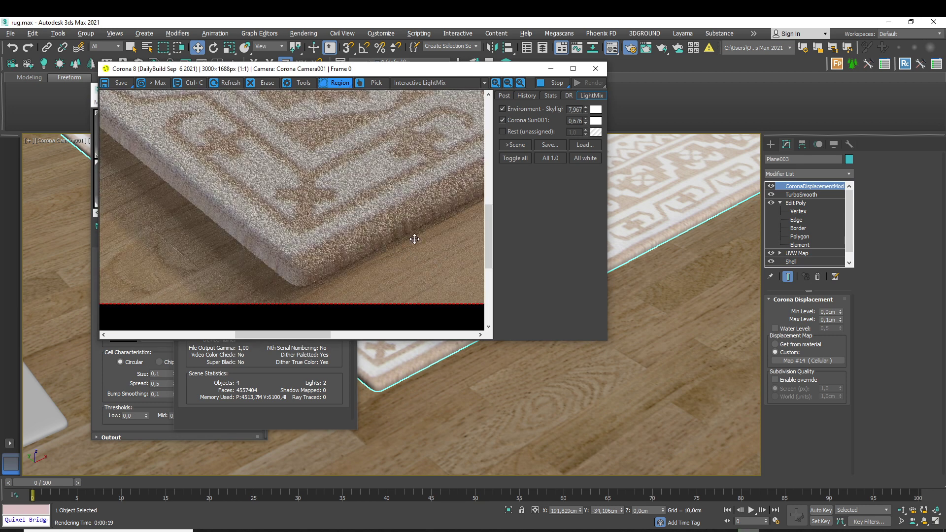
{"action": "left_click_drag", "start_coordinate": [413, 235], "coordinate": [357, 233]}
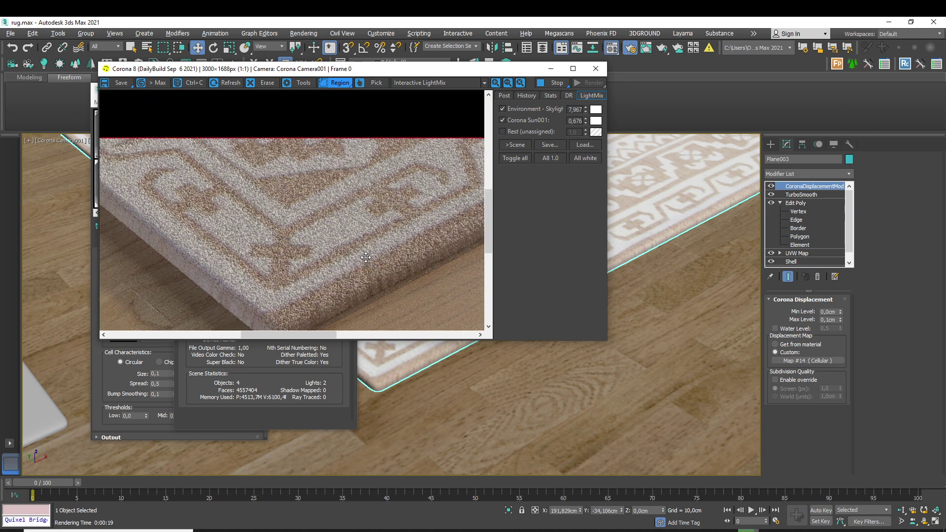
{"action": "scroll", "coordinate": [364, 257], "scroll_direction": "down", "scroll_amount": 1}
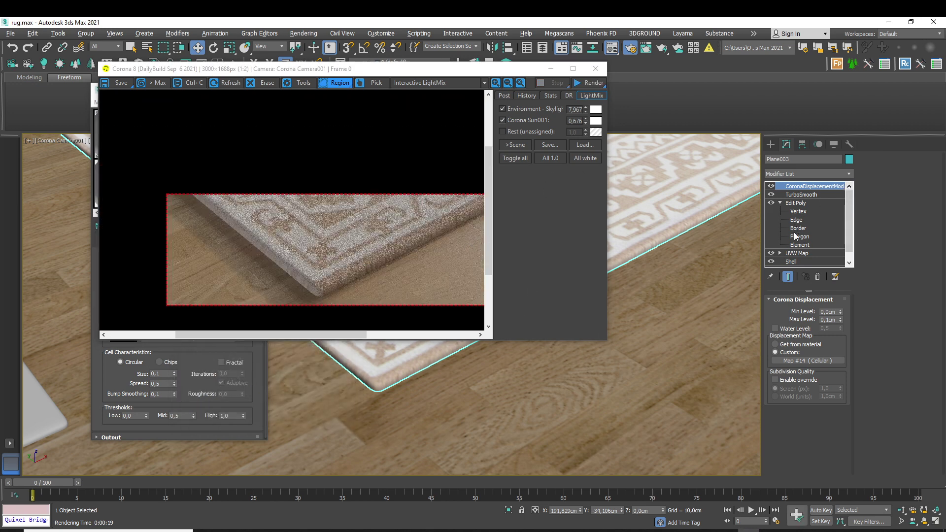
- Set the rug's UVW Map length to 201,2 cm and width to 133,701 cm, accepting the topology warning, and render the region
{"action": "left_click", "coordinate": [797, 253]}
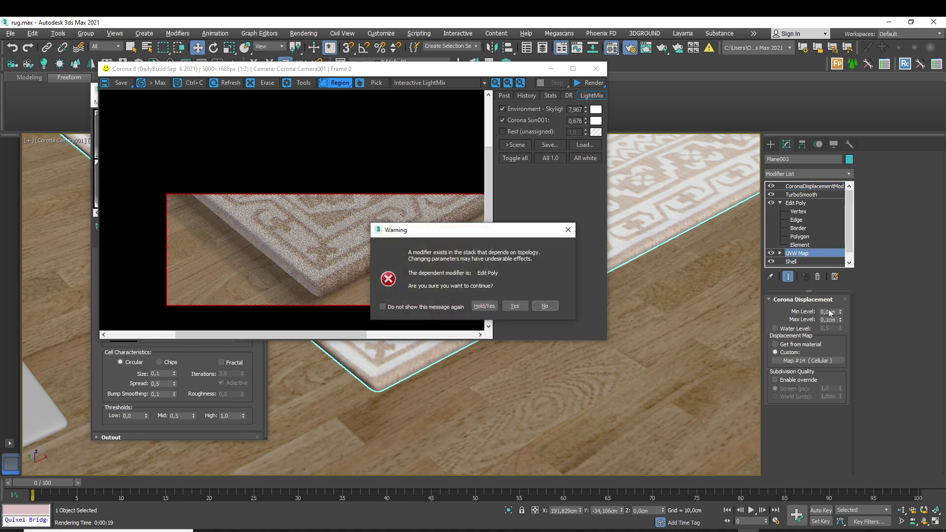
{"action": "left_click", "coordinate": [514, 306]}
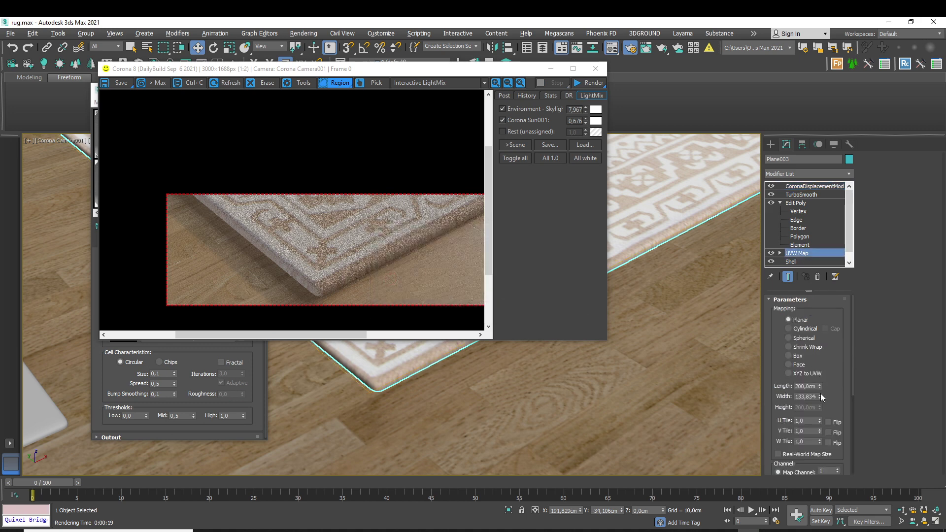
{"action": "mouse_move", "coordinate": [820, 393]}
{"action": "left_mouse_down"}
{"action": "mouse_move", "coordinate": [812, 398]}
{"action": "mouse_move", "coordinate": [821, 383]}
{"action": "left_mouse_up"}
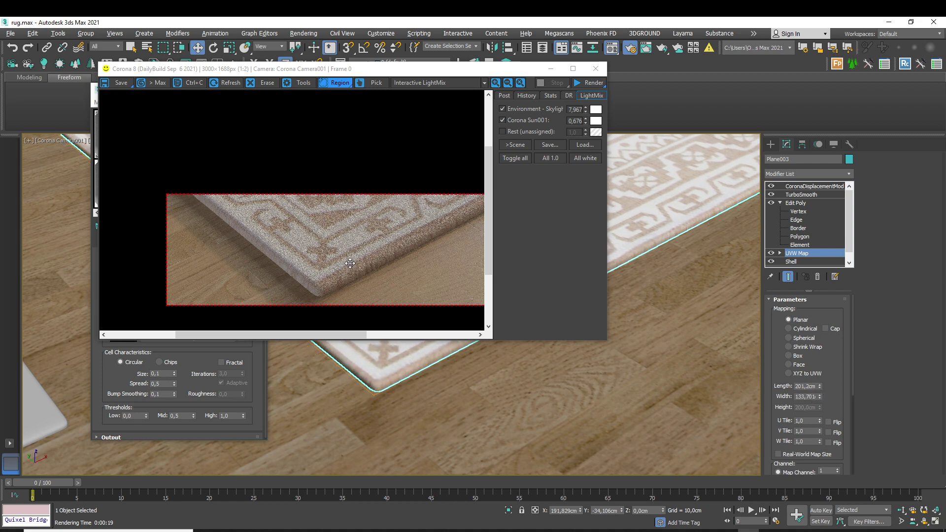
{"action": "left_click", "coordinate": [590, 82]}
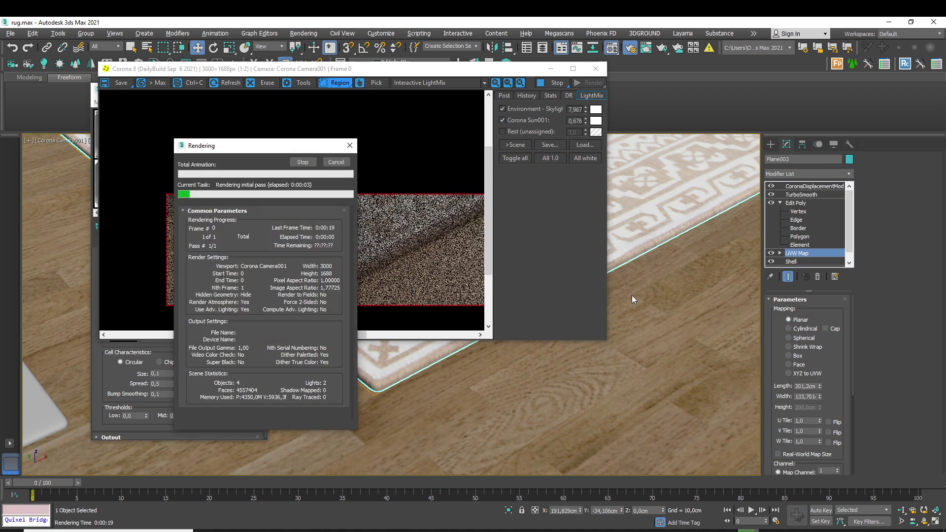
- Inspect the pattern at the rendered corner and move the frame buffer clear of the rug in the viewport
{"action": "left_click", "coordinate": [444, 259]}
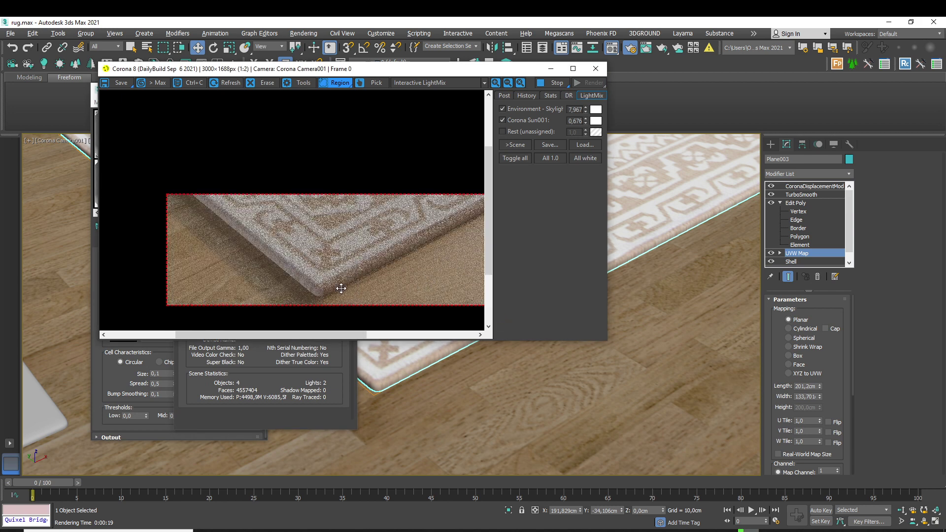
{"action": "scroll", "coordinate": [327, 286], "scroll_direction": "up", "scroll_amount": 1}
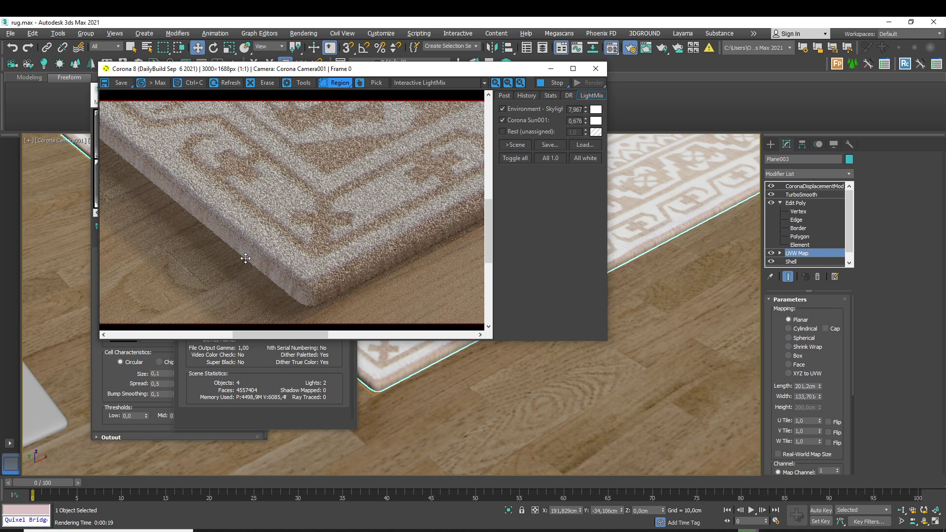
{"action": "left_click_drag", "start_coordinate": [502, 69], "coordinate": [942, 118]}
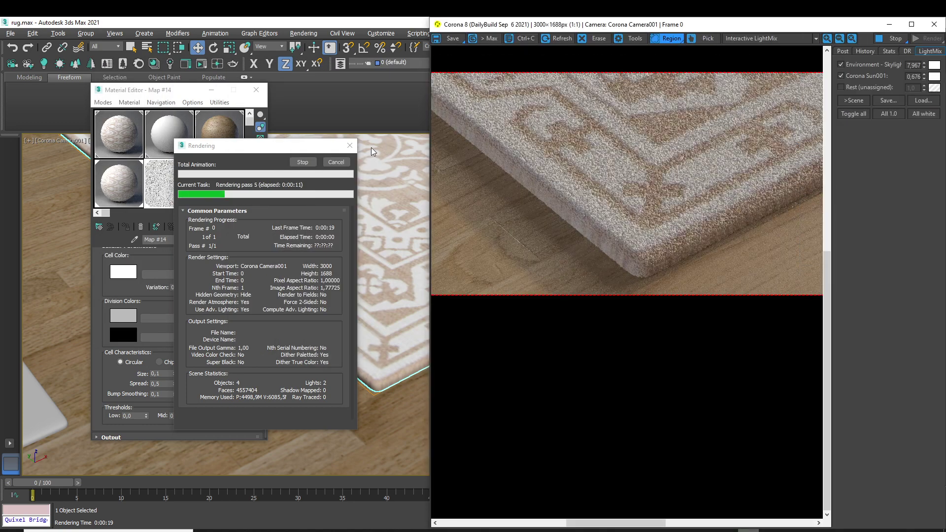
{"action": "left_click_drag", "start_coordinate": [259, 150], "coordinate": [0, 151]}
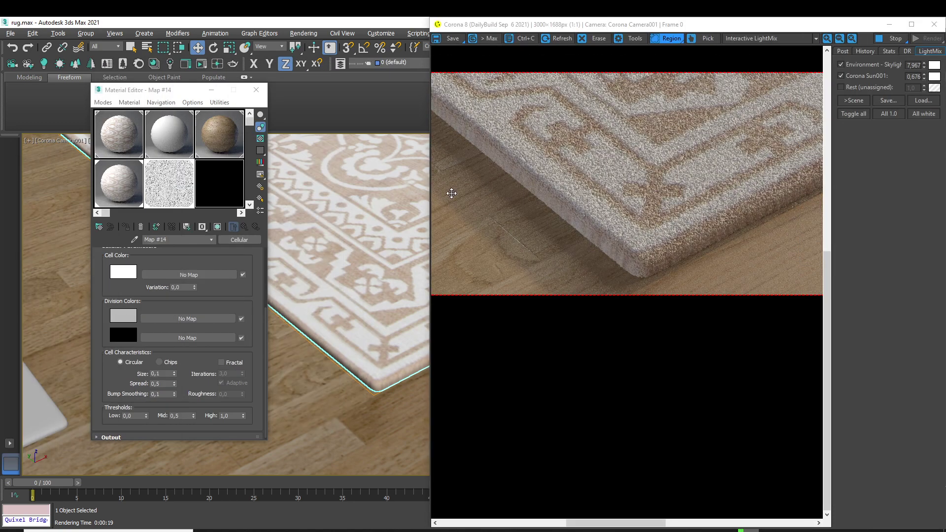
{"action": "left_click_drag", "start_coordinate": [657, 26], "coordinate": [382, 240]}
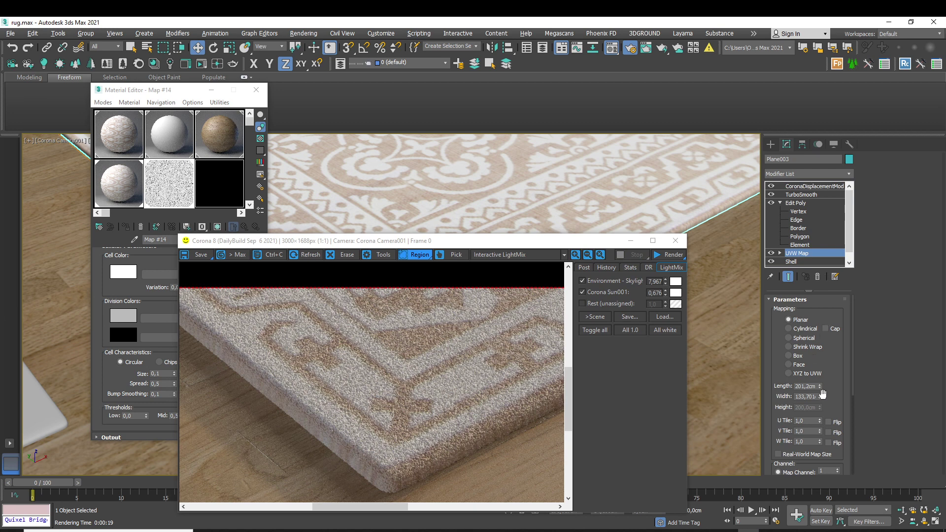
{"action": "left_click_drag", "start_coordinate": [501, 241], "coordinate": [319, 400]}
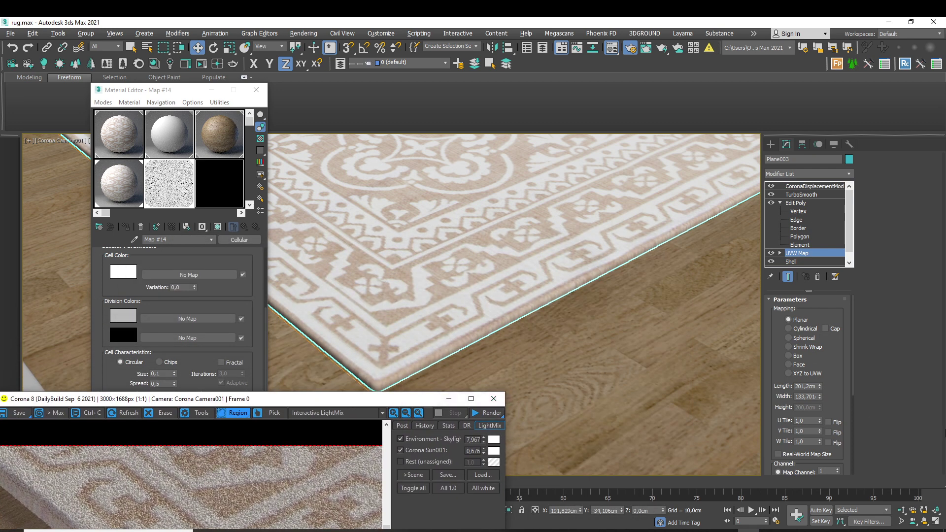
- Set the UVW Map width to about 132,35 cm and render the corner region again
{"action": "left_click", "coordinate": [819, 398]}
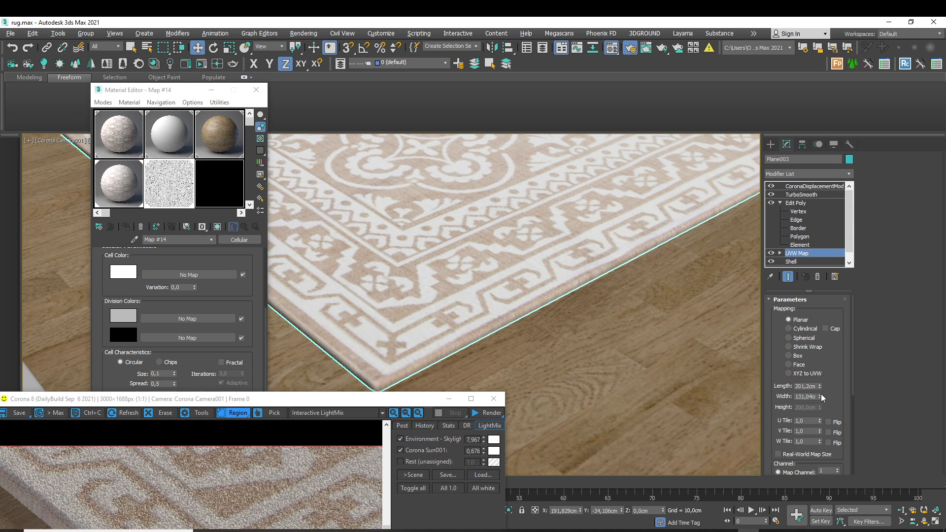
{"action": "left_click", "coordinate": [819, 394]}
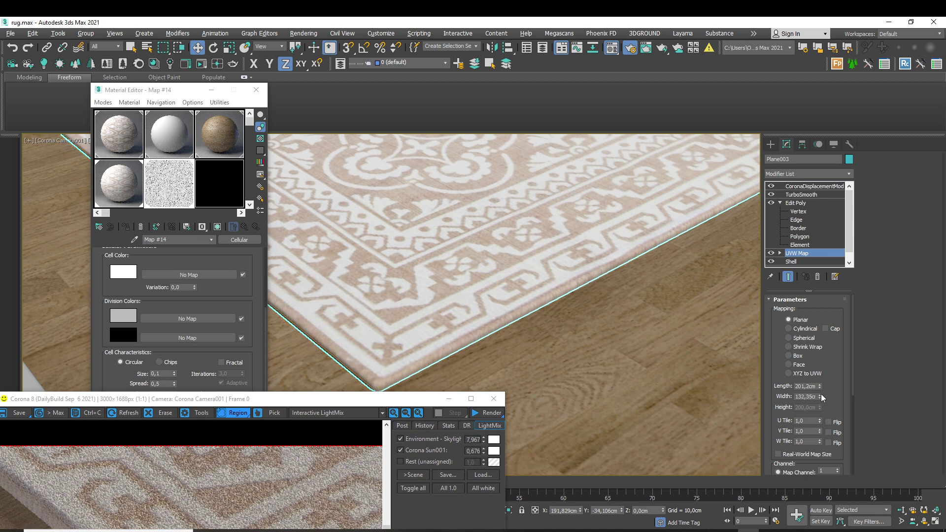
{"action": "left_click", "coordinate": [488, 412]}
{"action": "left_click_drag", "start_coordinate": [411, 399], "coordinate": [589, 109]}
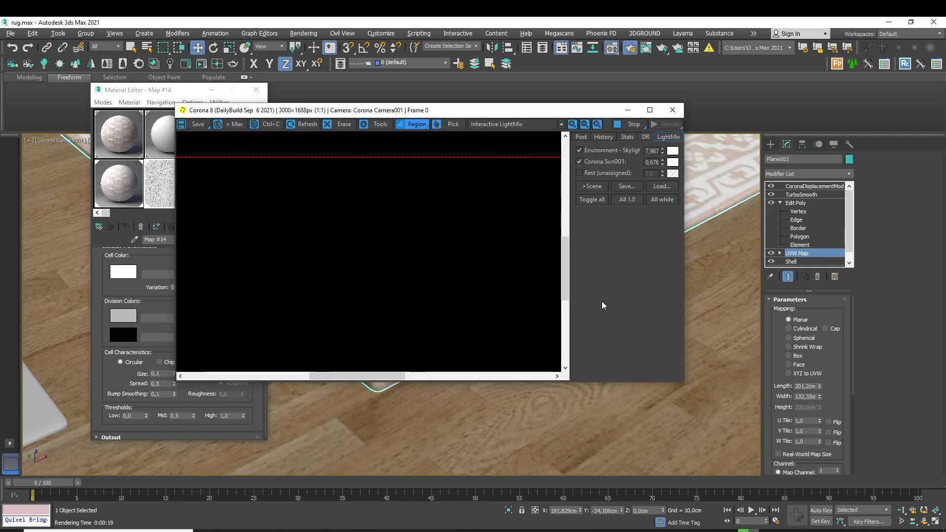
{"action": "scroll", "coordinate": [400, 223], "scroll_direction": "down", "scroll_amount": 1}
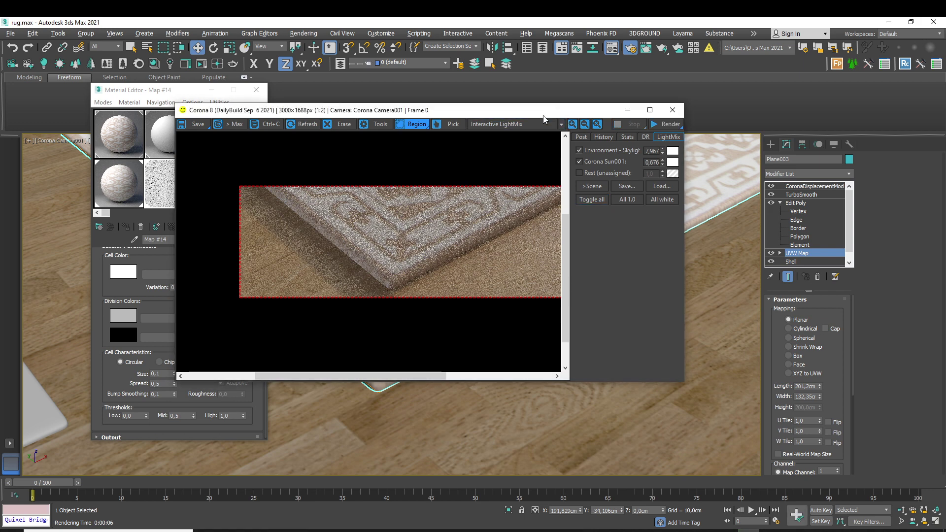
- Examine the texture along the rug's corner and side edges up close from a low angle in the perspective view
{"action": "left_click_drag", "start_coordinate": [543, 115], "coordinate": [274, 429]}
{"action": "left_click", "coordinate": [404, 351]}
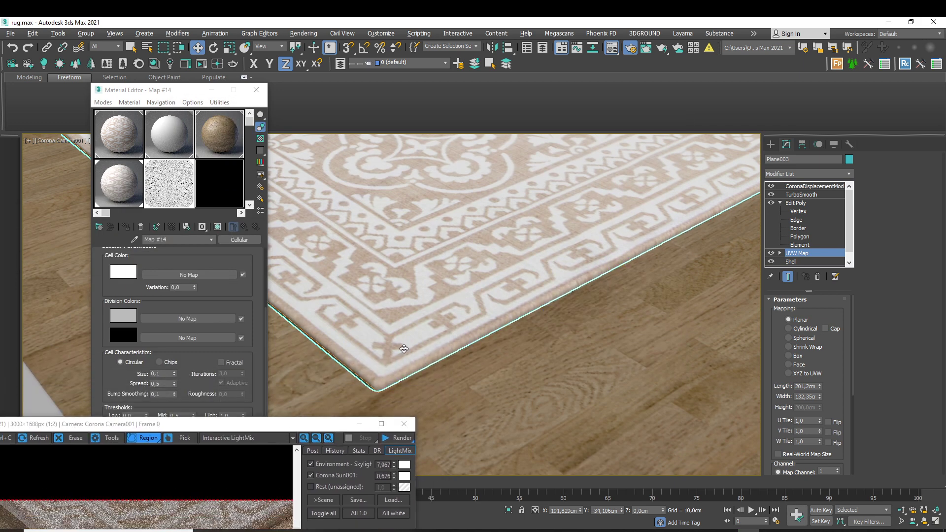
{"action": "key", "text": "p"}
{"action": "middle_click_drag", "start_coordinate": [404, 349], "coordinate": [441, 353], "text": "alt"}
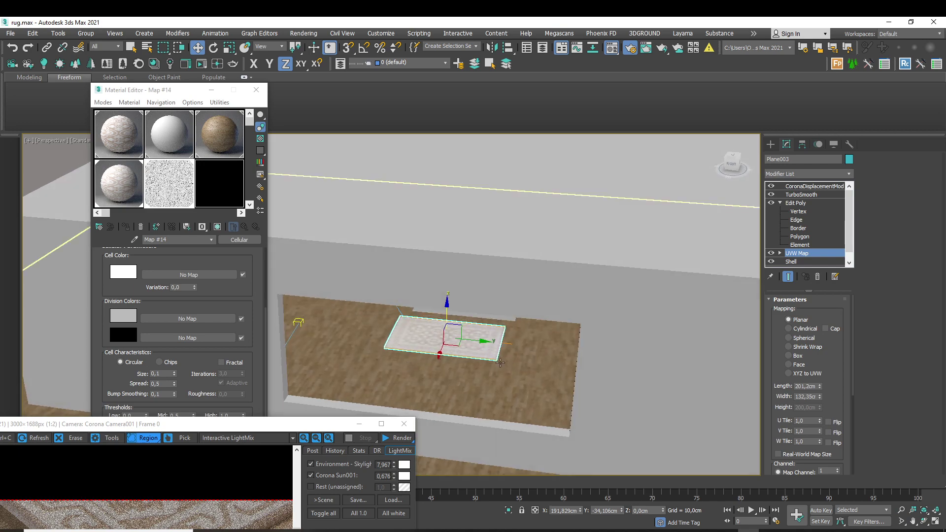
{"action": "scroll", "coordinate": [460, 350], "scroll_direction": "up", "scroll_amount": 5}
{"action": "scroll", "coordinate": [591, 294], "scroll_direction": "up", "scroll_amount": 3}
{"action": "middle_click_drag", "start_coordinate": [589, 280], "coordinate": [373, 353], "text": "alt"}
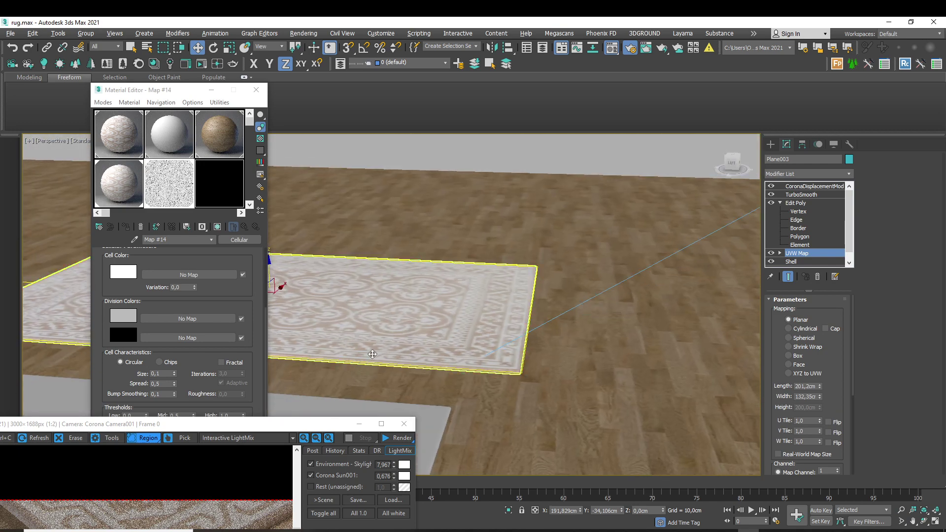
{"action": "middle_click_drag", "start_coordinate": [524, 373], "coordinate": [515, 365]}
{"action": "scroll", "coordinate": [459, 354], "scroll_direction": "up", "scroll_amount": 8}
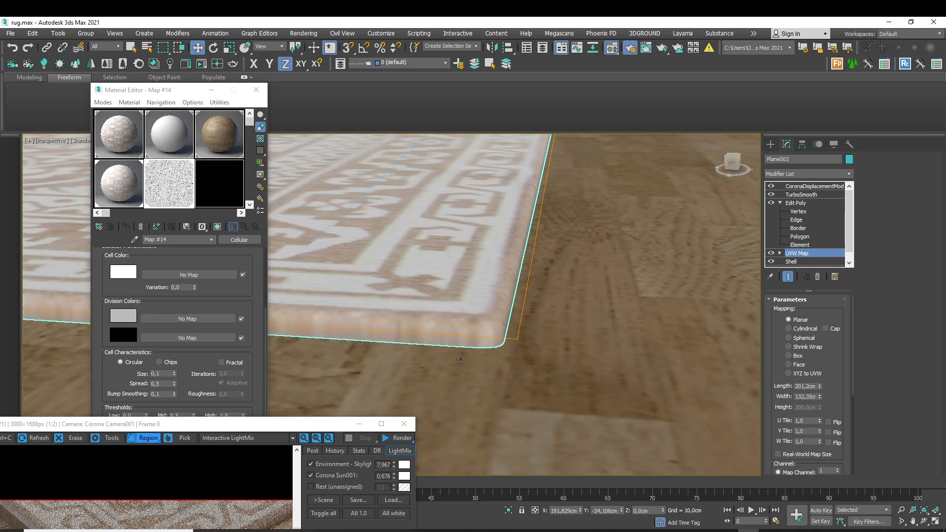
{"action": "middle_click_drag", "start_coordinate": [443, 281], "coordinate": [527, 380]}
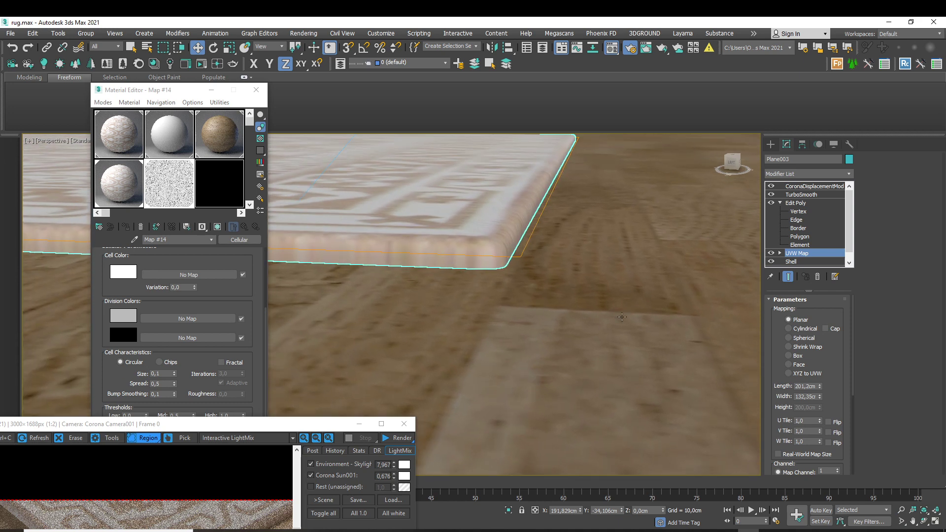
- Try Box mapping on the rug's UVW Map, return to Planar and set the width to 132,218 cm
{"action": "left_click", "coordinate": [789, 356]}
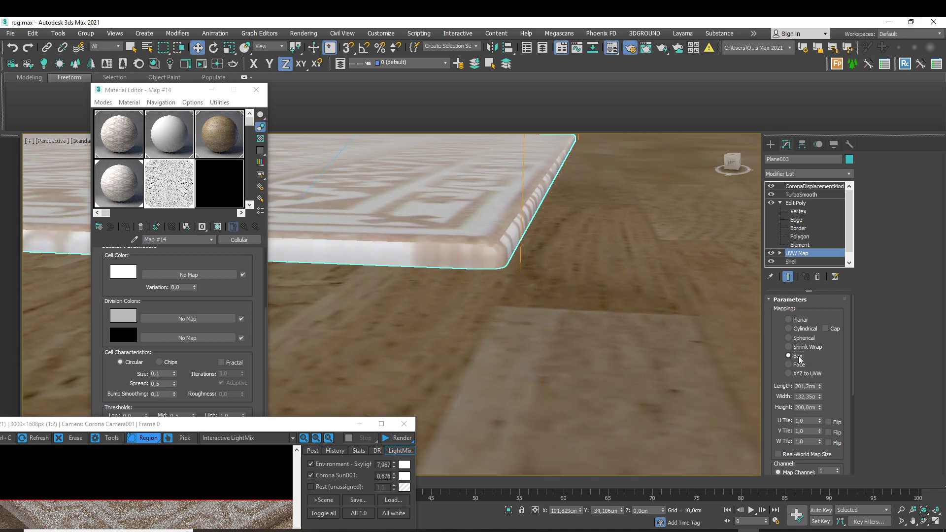
{"action": "left_click", "coordinate": [801, 323]}
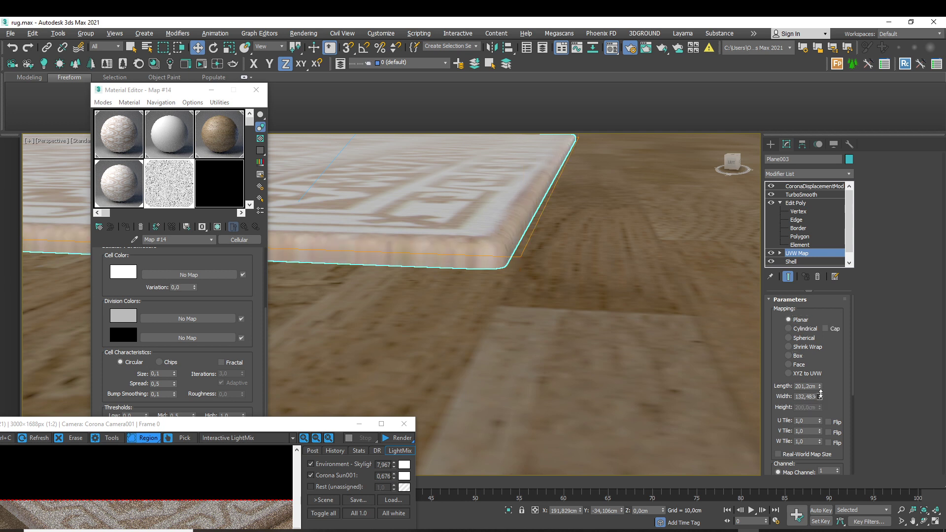
{"action": "mouse_move", "coordinate": [820, 394]}
{"action": "left_mouse_down"}
{"action": "mouse_move", "coordinate": [808, 419]}
{"action": "mouse_move", "coordinate": [809, 395]}
{"action": "left_mouse_up"}
- Switch to Photoshop and bring the whole rug.jpg texture into view
{"action": "key", "text": "alt+Tab"}
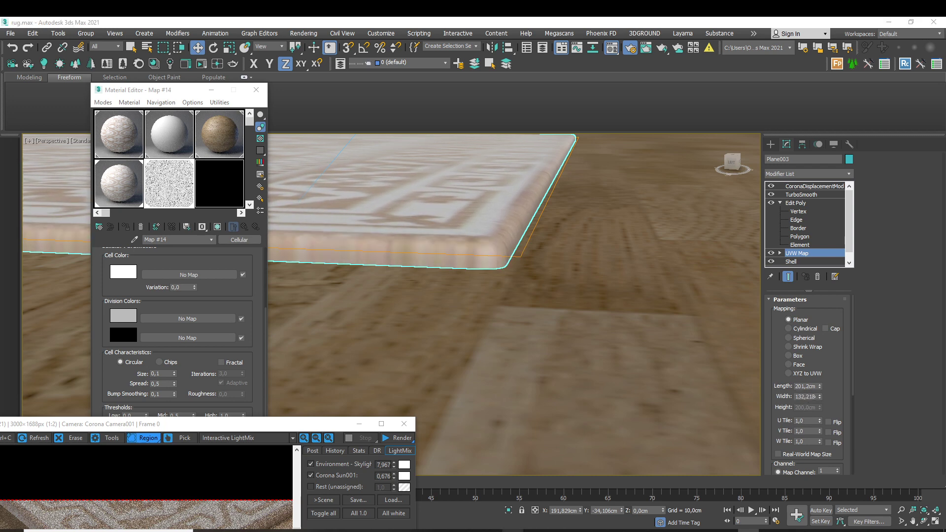
{"action": "key", "text": "ctrl+minus"}
{"action": "key", "text": "ctrl+minus"}
{"action": "key", "text": "ctrl+minus"}
{"action": "key", "text": "ctrl+minus"}
{"action": "key", "text": "ctrl+minus"}
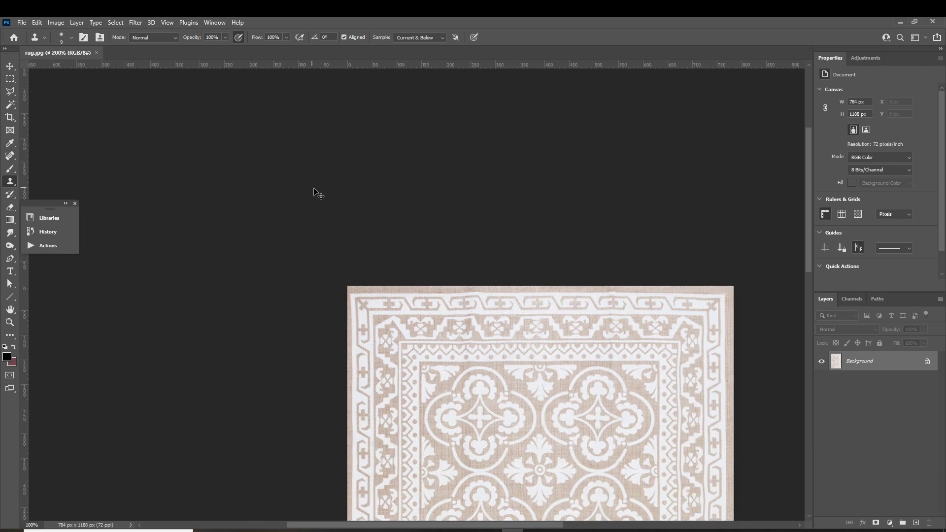
- Try to extend the rug image's canvas on all sides to 824 × 1240 px with the Crop tool, and undo it
{"action": "left_click", "coordinate": [10, 117]}
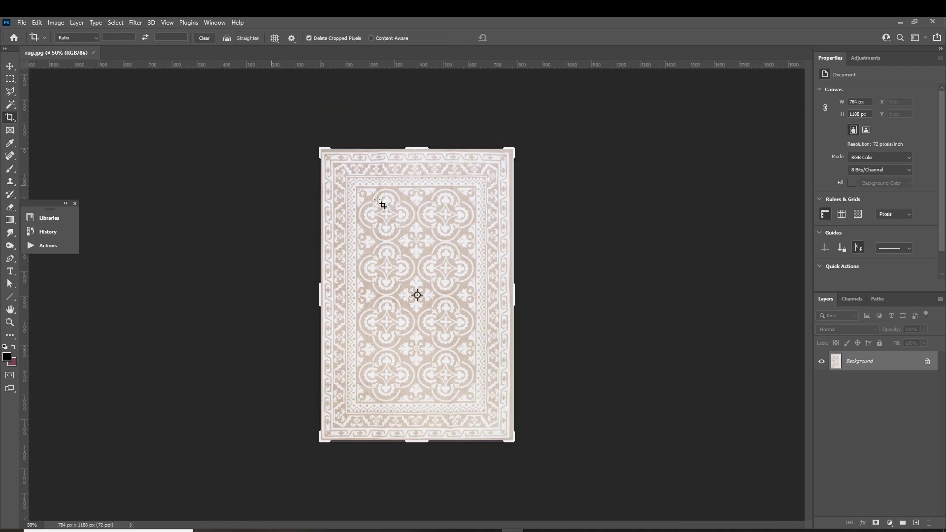
{"action": "left_click_drag", "start_coordinate": [515, 152], "coordinate": [519, 153], "text": "alt"}
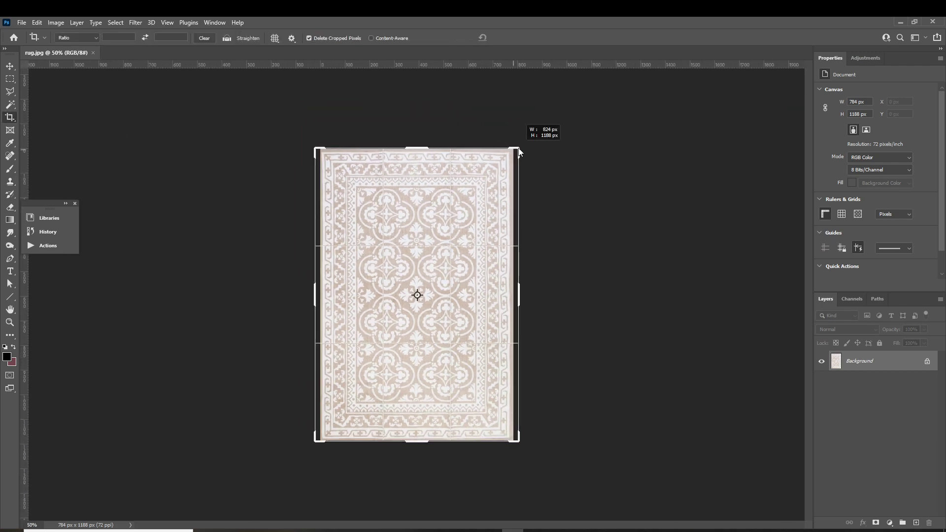
{"action": "left_click_drag", "start_coordinate": [427, 148], "coordinate": [426, 139], "text": "alt"}
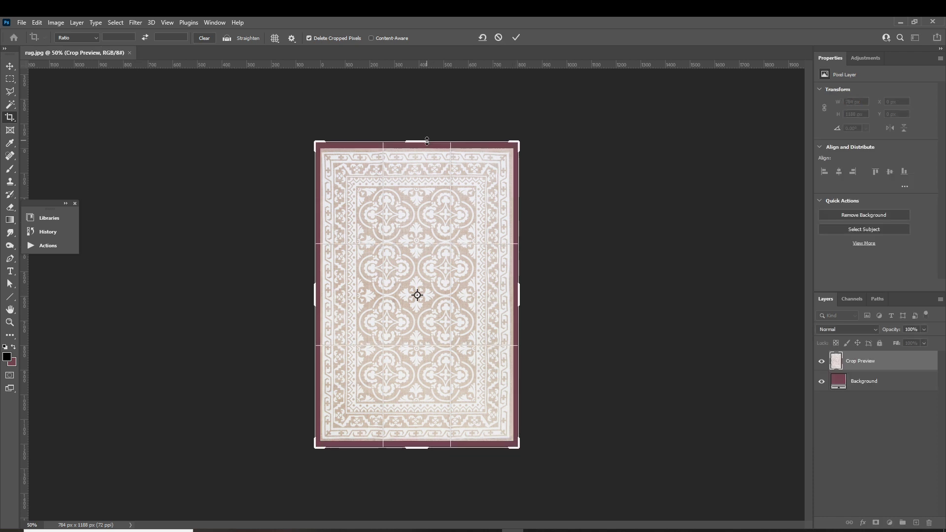
{"action": "key", "text": "Return"}
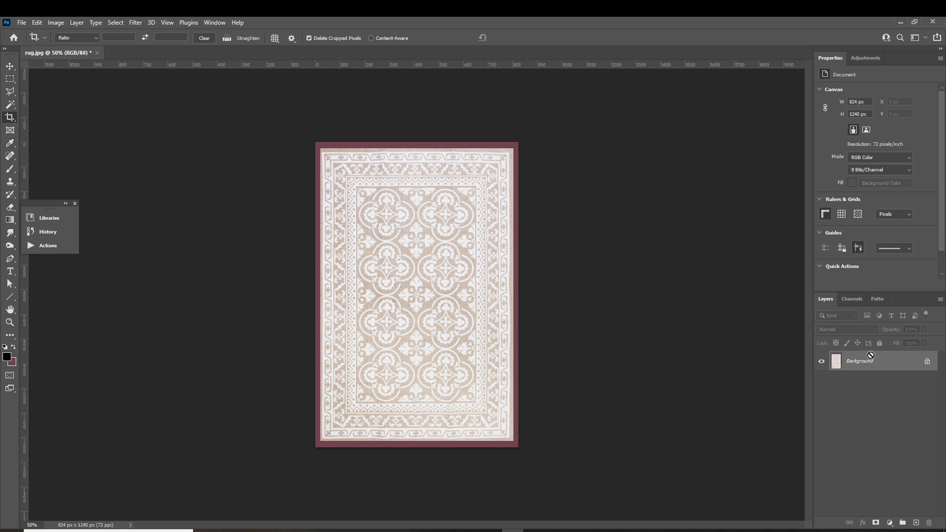
{"action": "key", "text": "ctrl+z"}
- Convert the locked background to a regular layer and extend the canvas on all sides to 836 × 1244 px with the Crop tool
{"action": "double_click", "coordinate": [900, 366]}
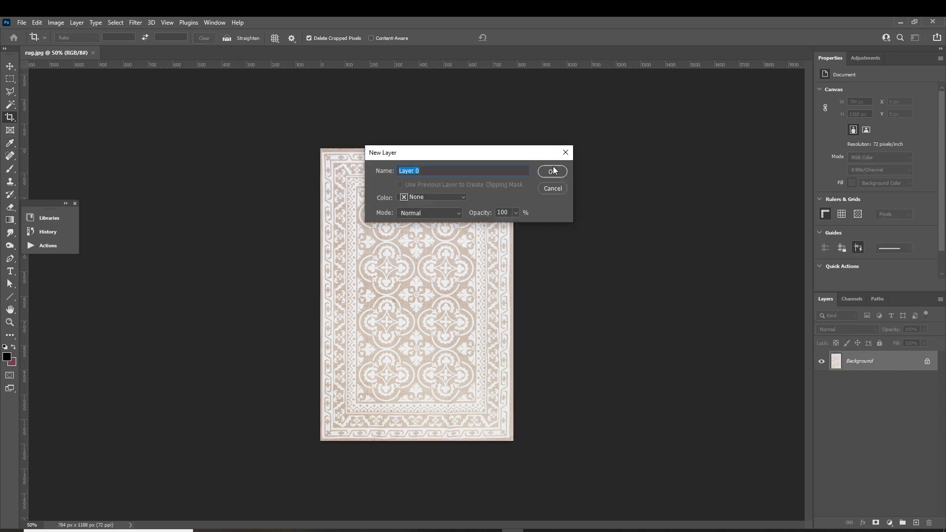
{"action": "left_click", "coordinate": [552, 171]}
{"action": "left_click", "coordinate": [471, 213]}
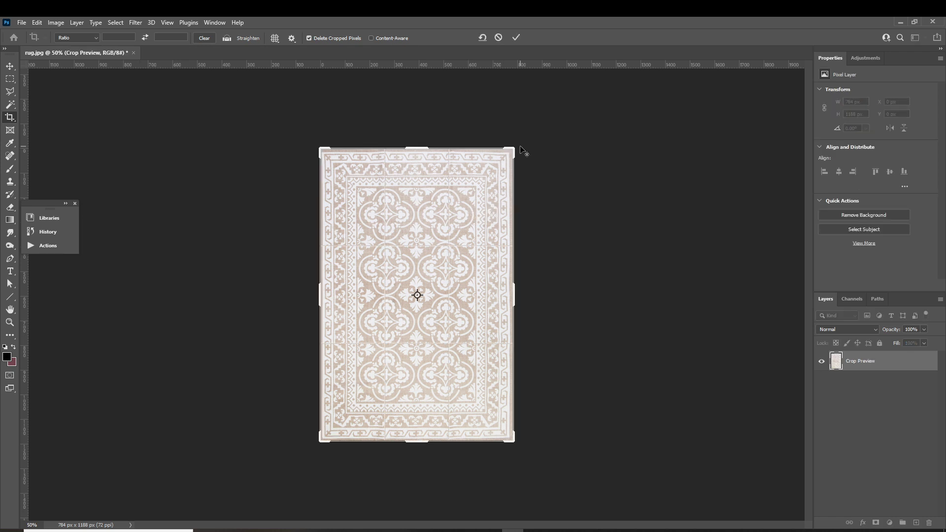
{"action": "mouse_move", "coordinate": [516, 147]}
{"action": "left_mouse_down", "text": "alt"}
{"action": "mouse_move", "coordinate": [535, 143]}
{"action": "mouse_move", "coordinate": [523, 141]}
{"action": "left_mouse_up", "text": "alt"}
{"action": "key", "text": "Return"}
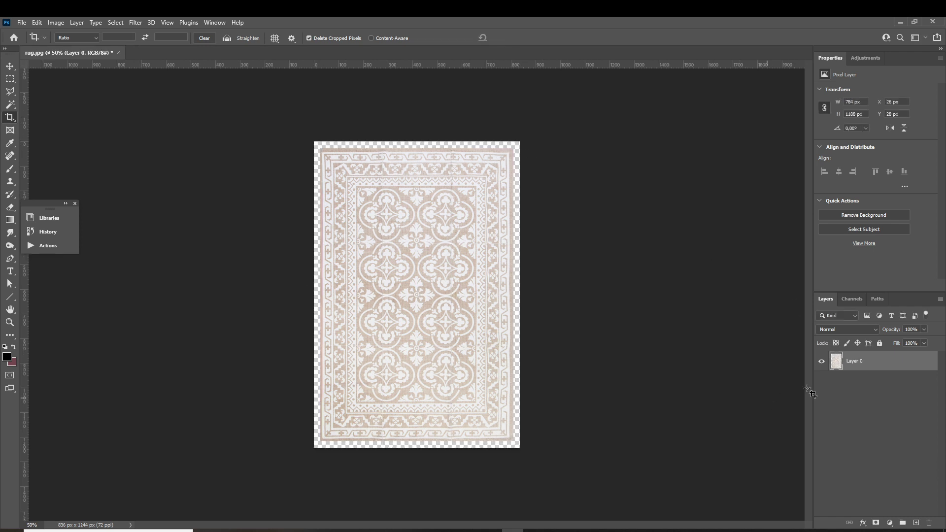
- Try to fill the transparent margin around the rug using a Content-Aware fill, and clear the selection
{"action": "left_click", "coordinate": [843, 364], "text": "ctrl"}
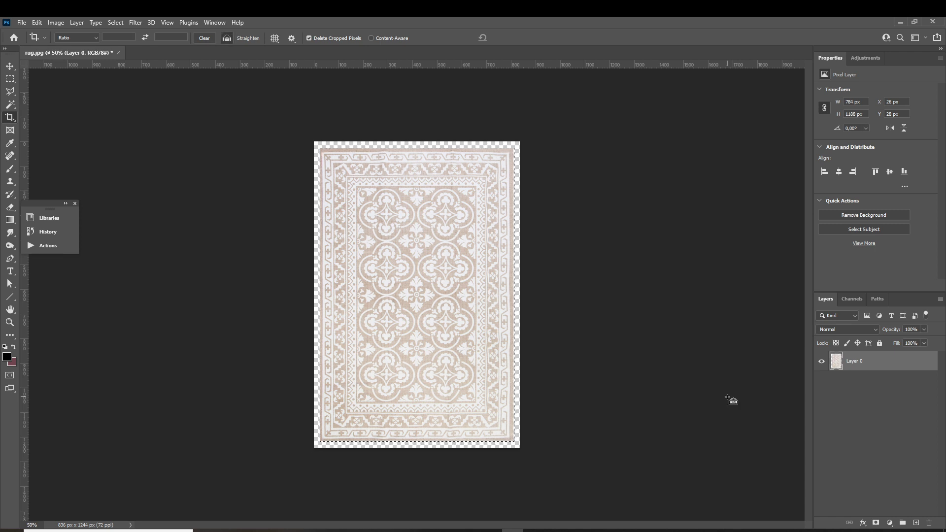
{"action": "key", "text": "ctrl+a"}
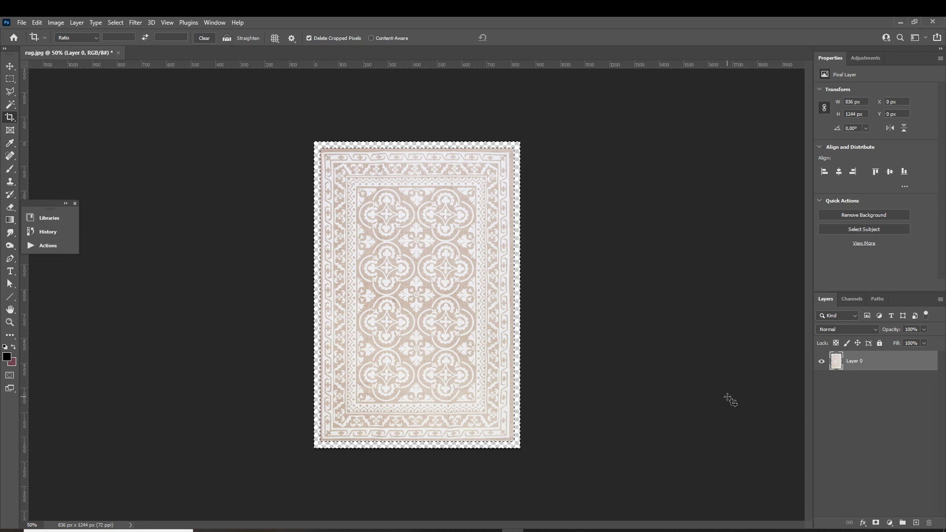
{"action": "key", "text": "shift+BackSpace"}
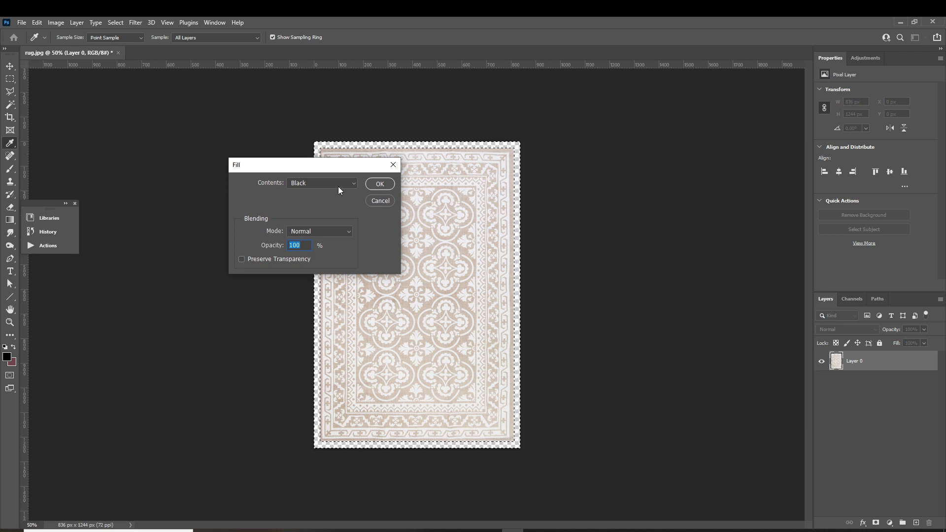
{"action": "left_click", "coordinate": [338, 183]}
{"action": "left_click", "coordinate": [315, 225]}
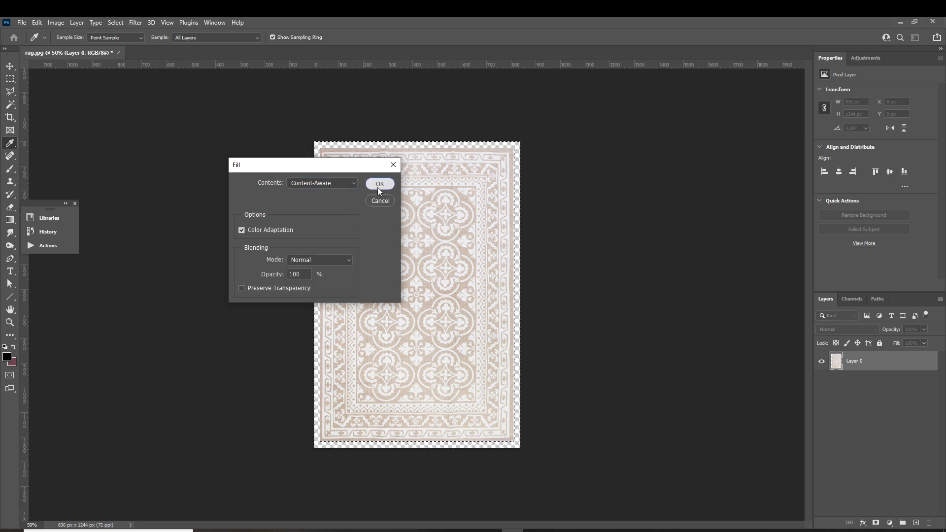
{"action": "left_click", "coordinate": [378, 185]}
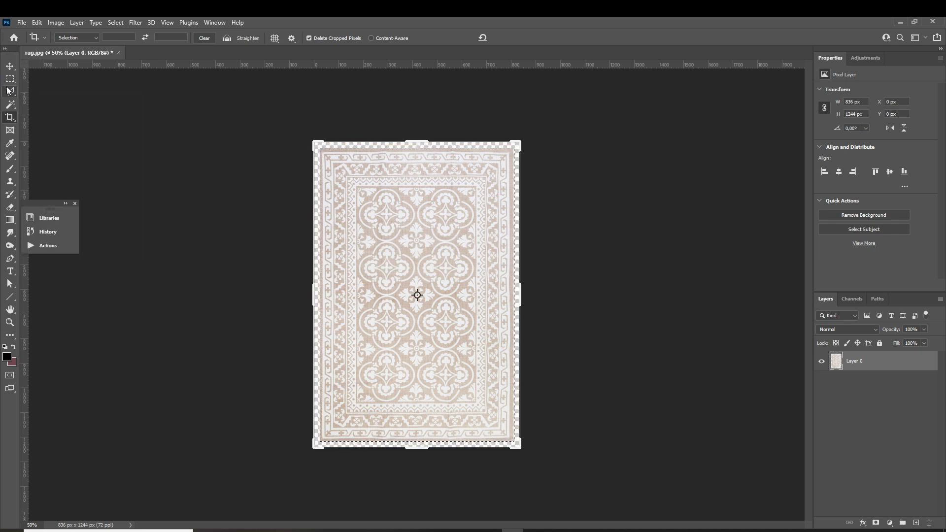
{"action": "key", "text": "ctrl+d"}
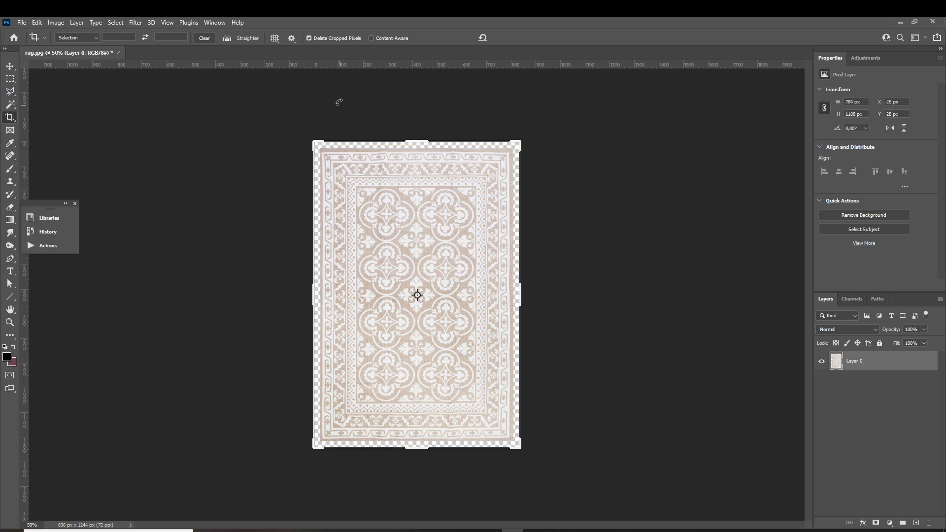
- Select a strip about 822 × 24 px across the rug's upper edge and copy it to a new layer
{"action": "key", "text": "ctrl+plus"}
{"action": "key", "text": "m"}
{"action": "key", "text": "ctrl+plus"}
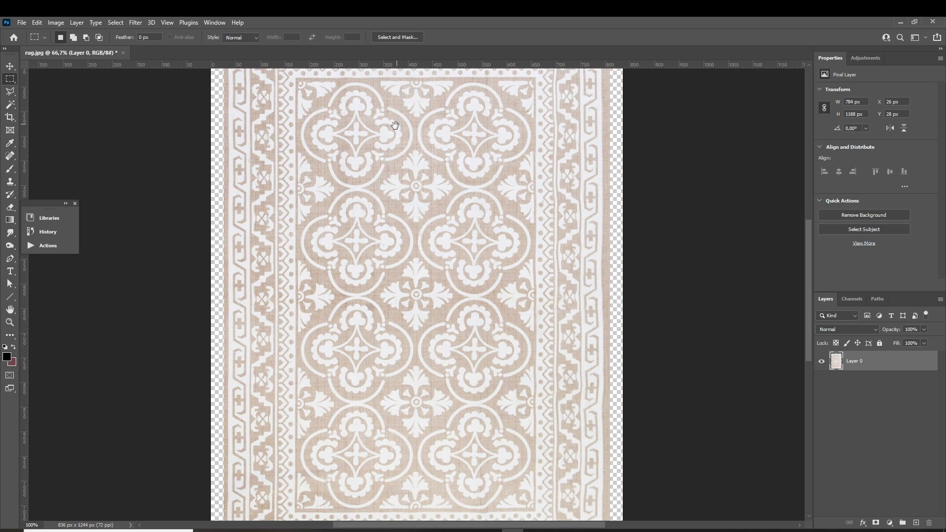
{"action": "left_click_drag", "start_coordinate": [394, 125], "coordinate": [379, 332]}
{"action": "left_click_drag", "start_coordinate": [188, 189], "coordinate": [170, 215]}
{"action": "left_click", "coordinate": [648, 217]}
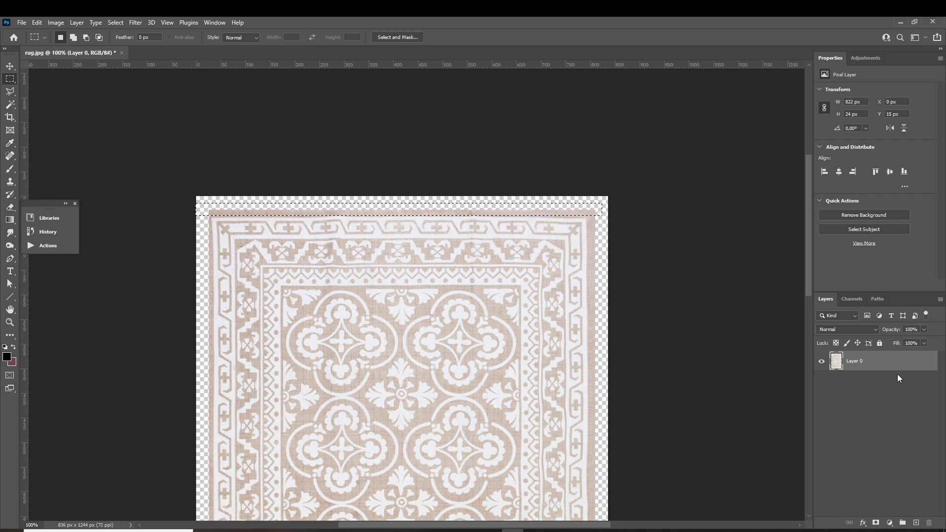
{"action": "key", "text": "ctrl+j"}
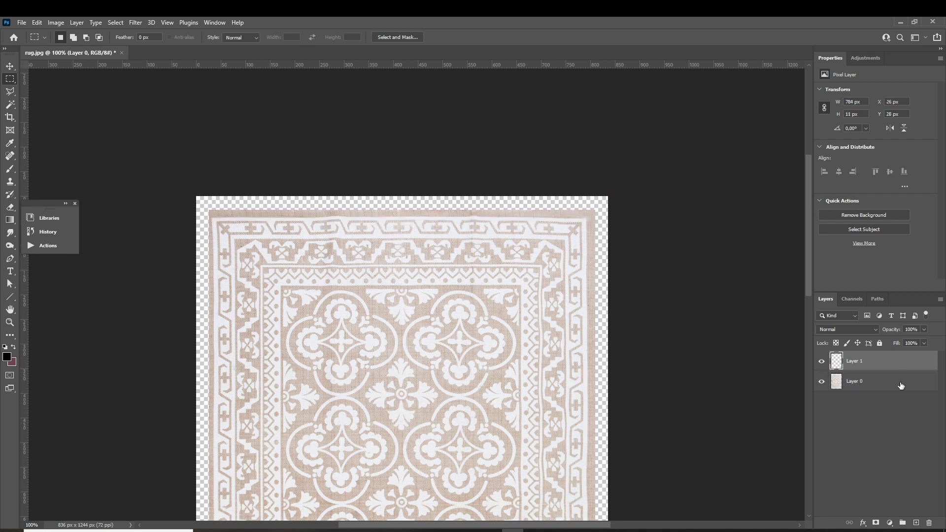
- Move the copied upper-edge strip up to Y 20 px so the border extends into the transparent margin
{"action": "left_click", "coordinate": [7, 69]}
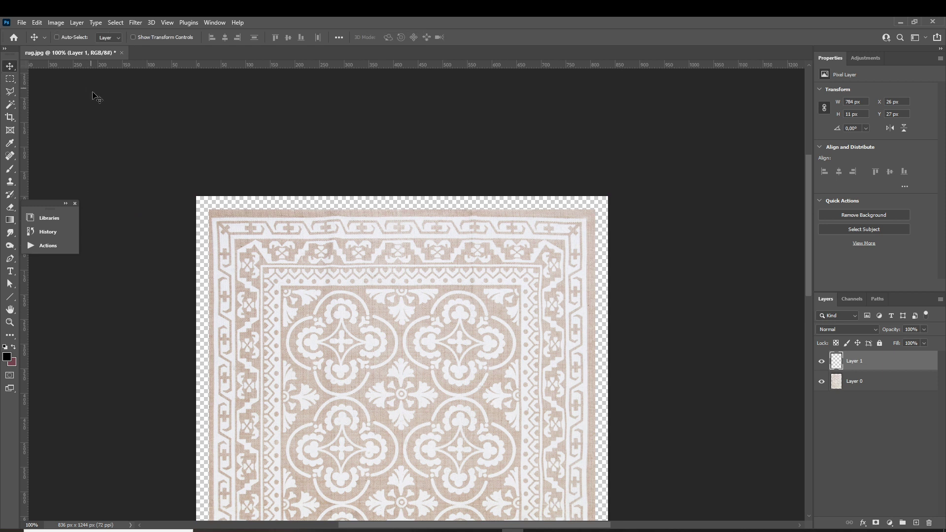
{"action": "key", "text": "Up"}
{"action": "key", "text": "Up"}
{"action": "key", "text": "Up"}
{"action": "key", "text": "Up"}
{"action": "key", "text": "Up"}
{"action": "key", "text": "Up"}
{"action": "key", "text": "Up"}
{"action": "key", "text": "Up"}
{"action": "key", "text": "Up"}
{"action": "key", "text": "Down"}
{"action": "key", "text": "Down"}
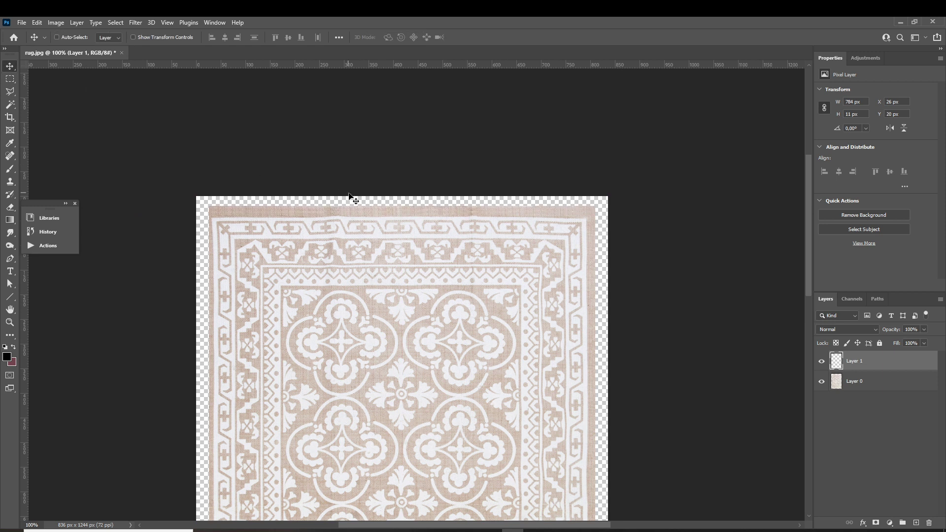
- Select a strip about 17 × 1226 px along the rug's left edge and copy it to a new layer
{"action": "left_click", "coordinate": [10, 79]}
{"action": "left_click_drag", "start_coordinate": [202, 198], "coordinate": [208, 487]}
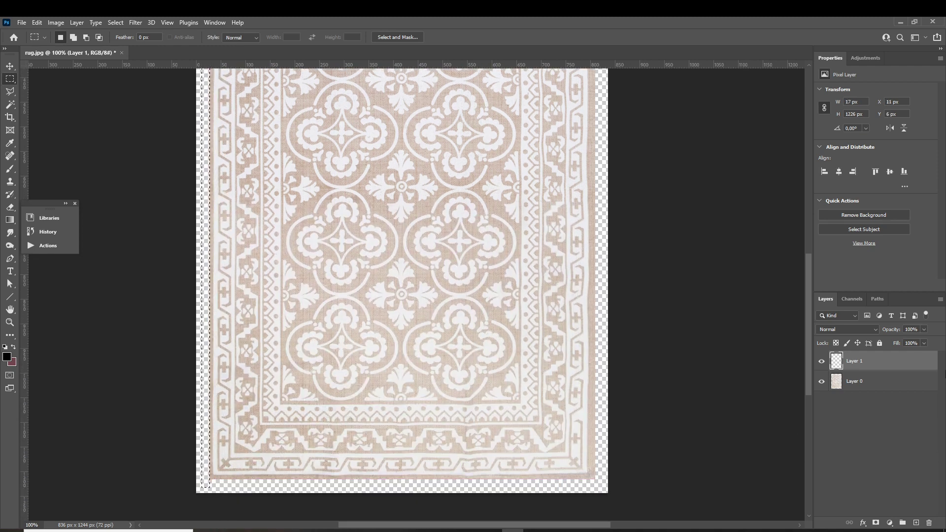
{"action": "key", "text": "ctrl+j"}
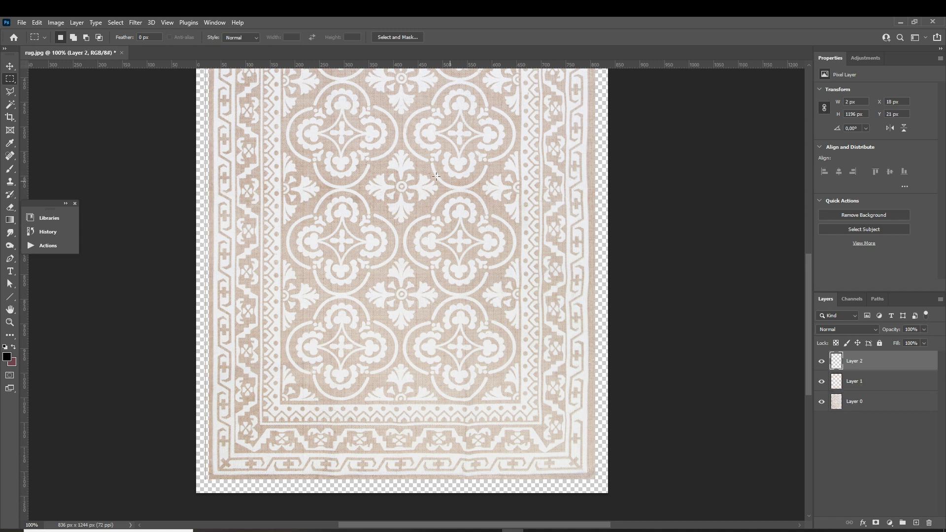
- Move the copied left-edge strip right to X 22 px and hide its layer
{"action": "key", "text": "v"}
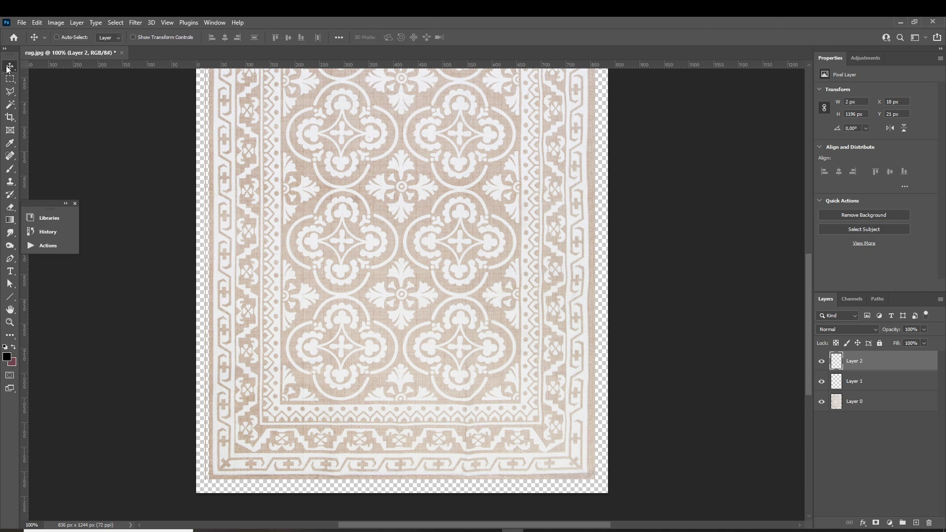
{"action": "key", "text": "Right"}
{"action": "key", "text": "Right"}
{"action": "key", "text": "Right"}
{"action": "key", "text": "Right"}
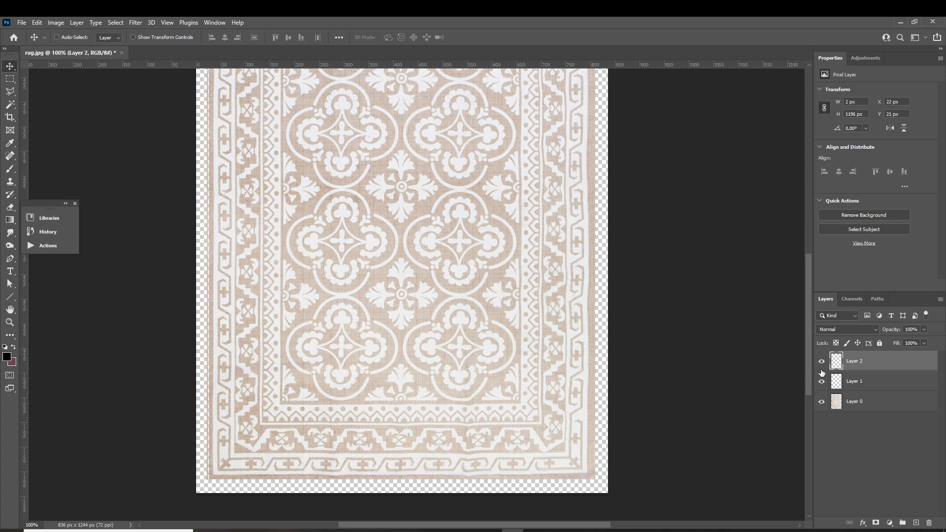
{"action": "left_click", "coordinate": [822, 365]}
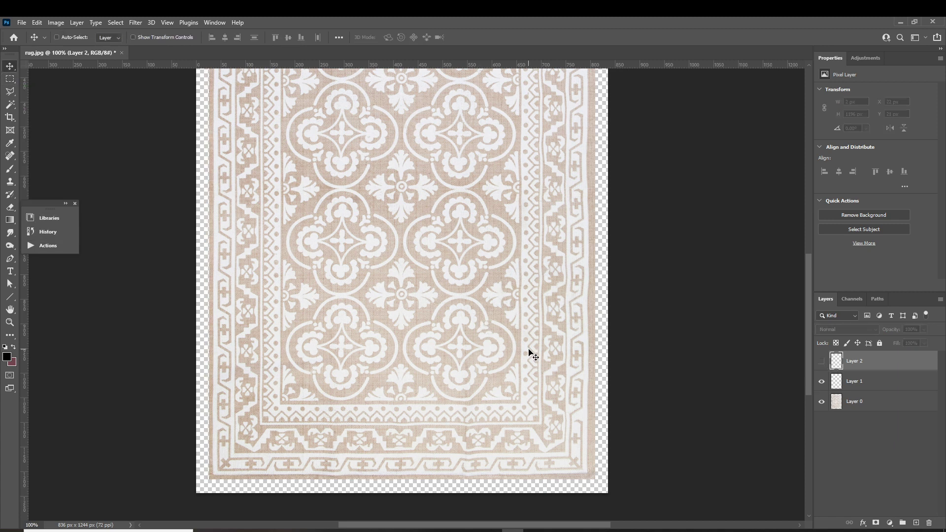
{"action": "key", "text": "ctrl+minus"}
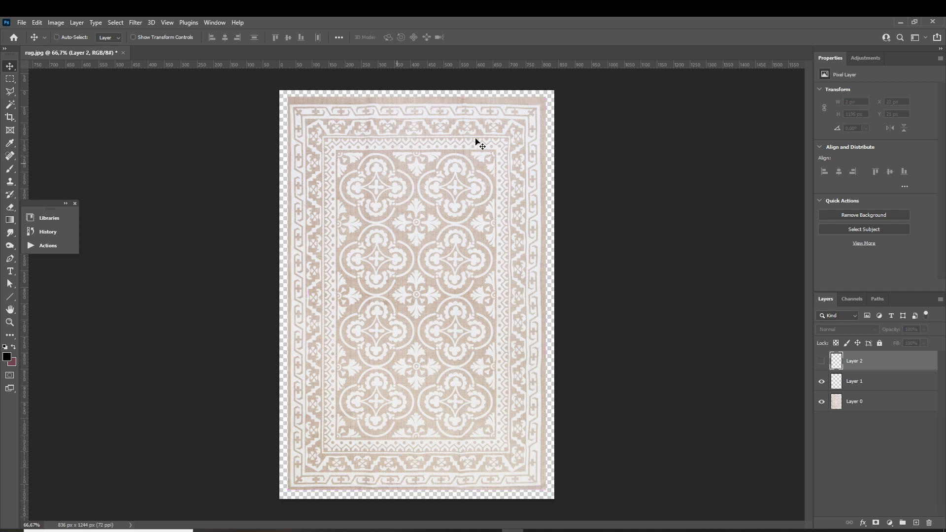
- Switch back to 3ds Max and set the width of the rug's UVW Map to 132,35 cm, checking the corner up close
{"action": "left_click", "coordinate": [900, 23]}
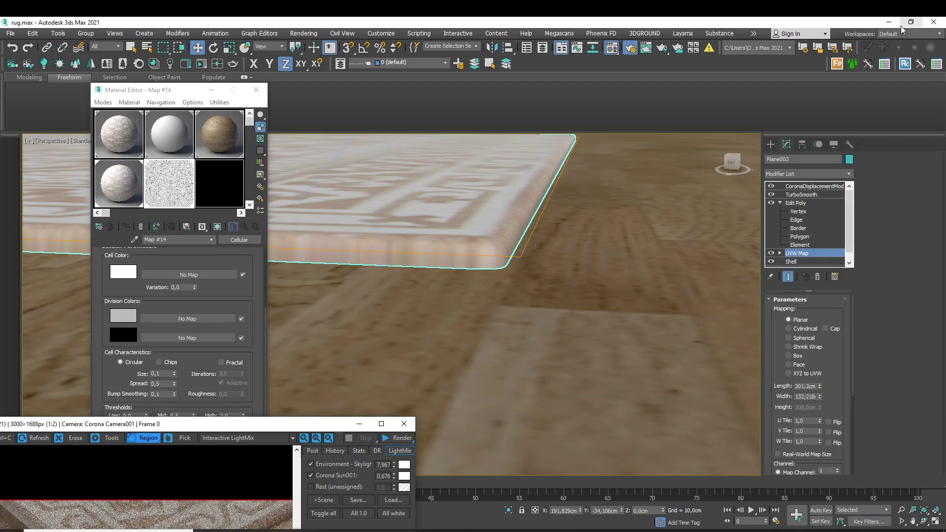
{"action": "middle_click_drag", "start_coordinate": [495, 214], "coordinate": [528, 293], "text": "alt"}
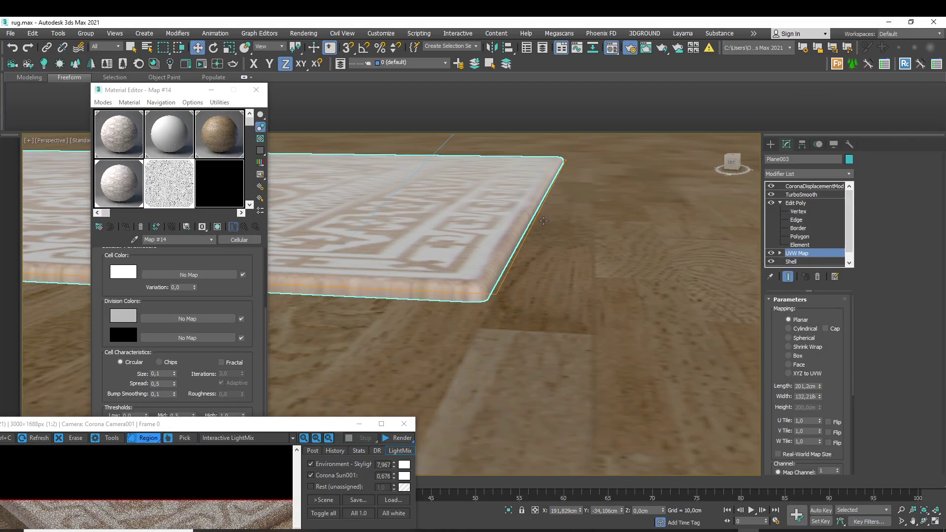
{"action": "middle_click_drag", "start_coordinate": [545, 220], "coordinate": [517, 217], "text": "alt"}
{"action": "scroll", "coordinate": [506, 245], "scroll_direction": "up", "scroll_amount": 2}
{"action": "scroll", "coordinate": [443, 417], "scroll_direction": "up", "scroll_amount": 2}
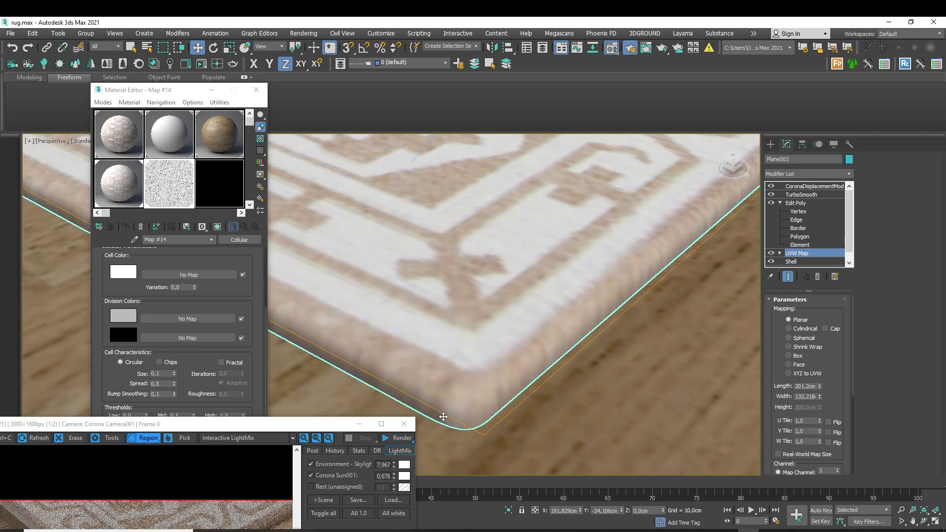
{"action": "scroll", "coordinate": [440, 420], "scroll_direction": "up", "scroll_amount": 2}
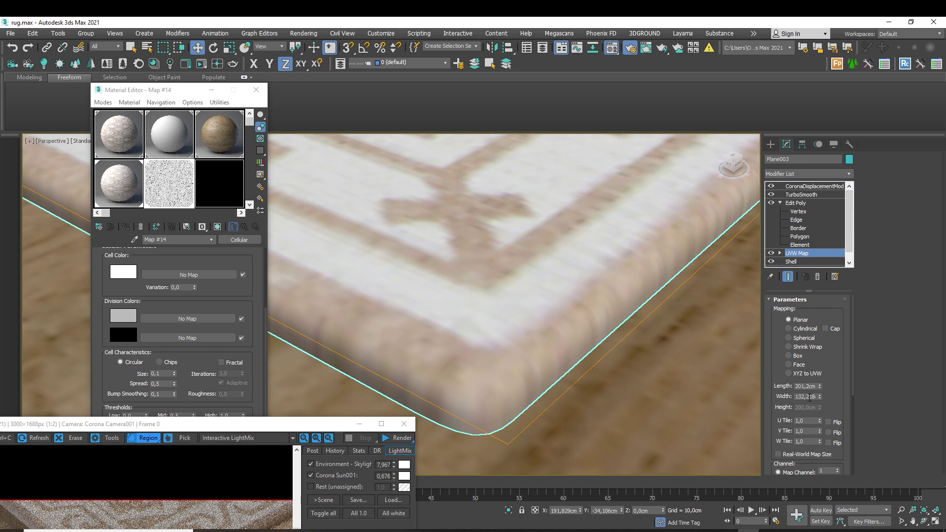
{"action": "scroll", "coordinate": [829, 363], "scroll_direction": "down", "scroll_amount": 2}
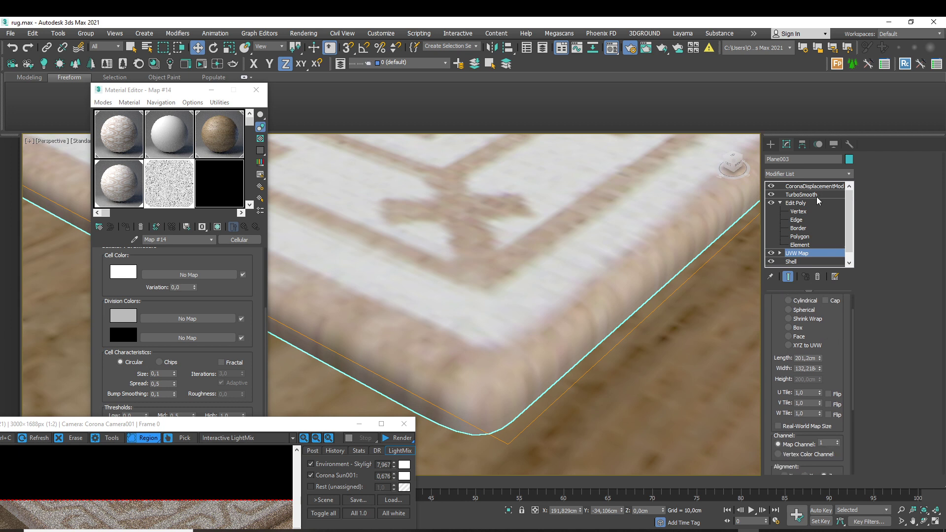
{"action": "scroll", "coordinate": [837, 330], "scroll_direction": "down", "scroll_amount": 2}
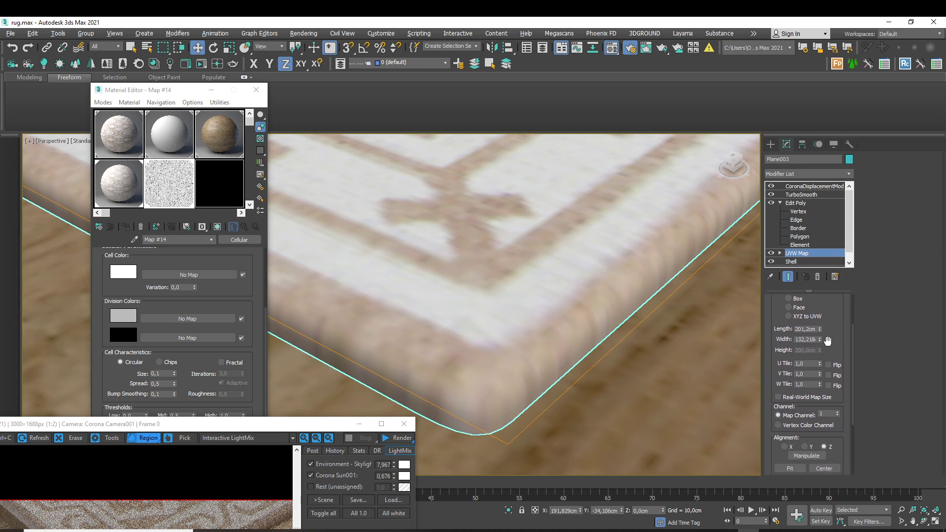
{"action": "left_click_drag", "start_coordinate": [820, 338], "coordinate": [821, 339]}
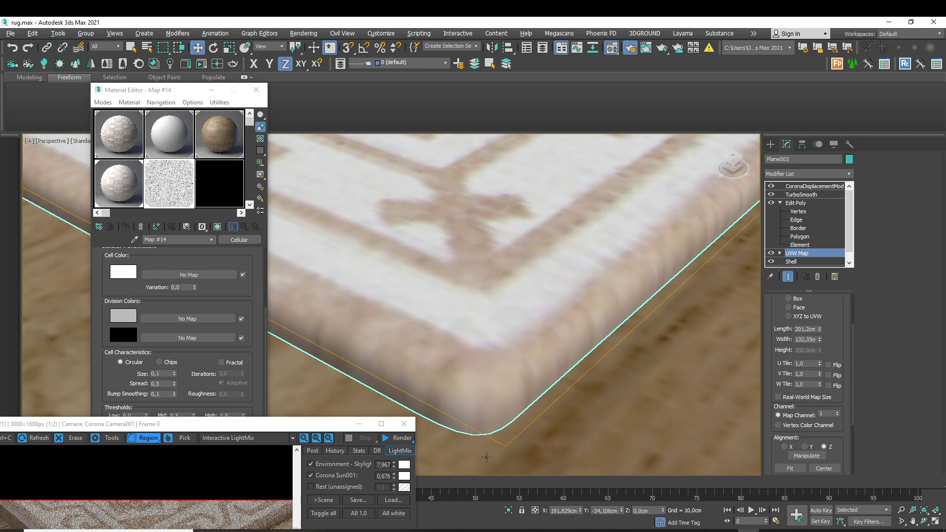
- Render the region around the rug's corner to check the adjusted mapping, and minimize the frame buffer
{"action": "left_click_drag", "start_coordinate": [330, 432], "coordinate": [419, 242]}
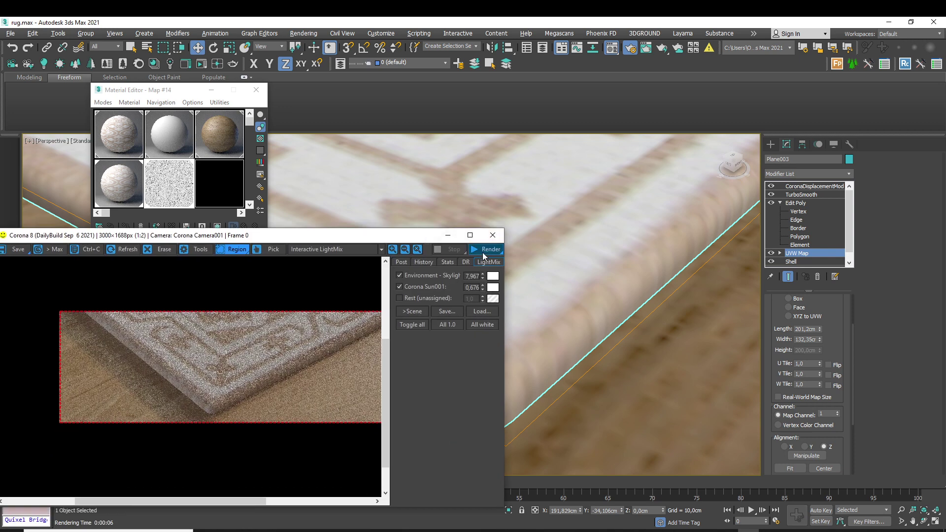
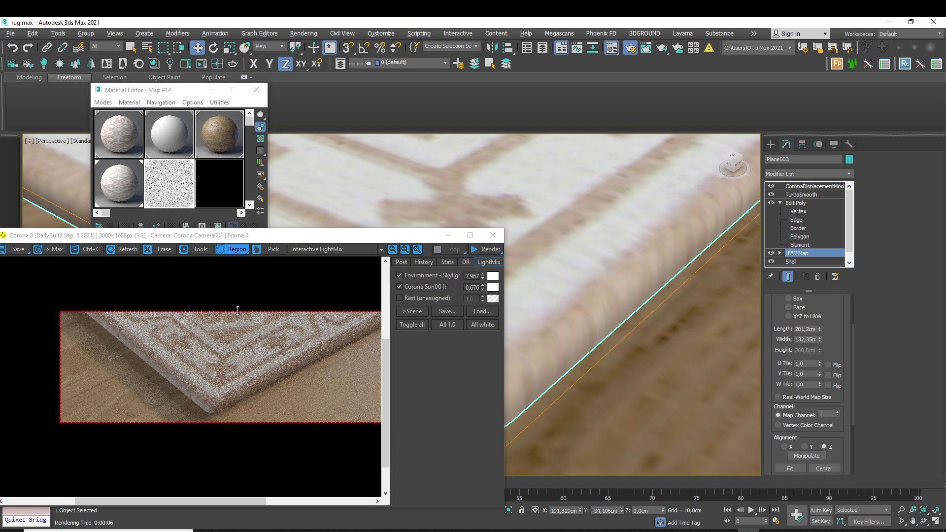
{"action": "left_click", "coordinate": [447, 235]}
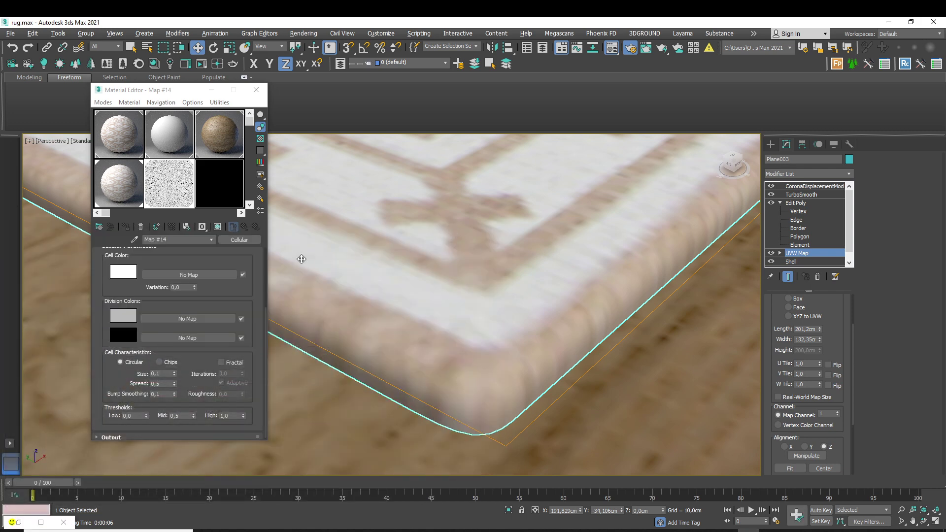
{"action": "left_click_drag", "start_coordinate": [234, 298], "coordinate": [241, 369]}
{"action": "middle_click_drag", "start_coordinate": [509, 370], "coordinate": [597, 209]}
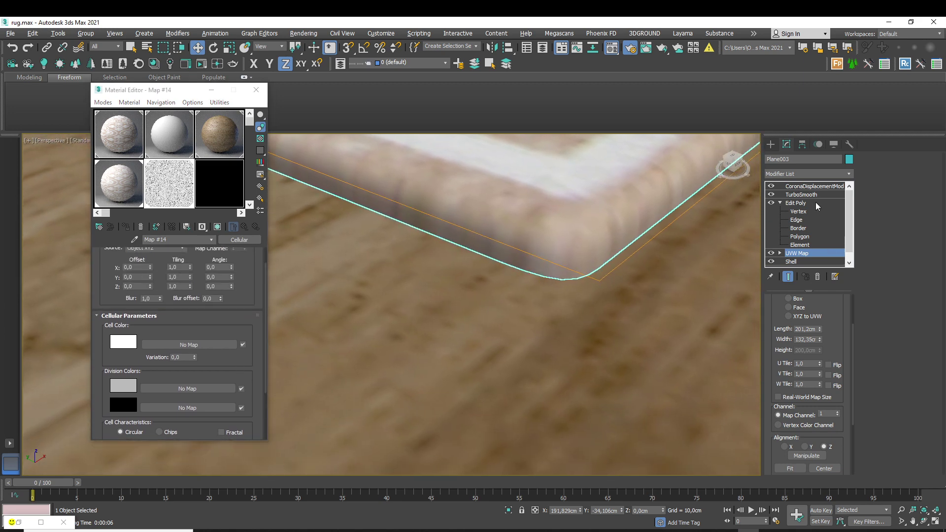
- Open the rug's Corona displacement settings, render the corner region again, and return to the UVW Map modifier
{"action": "left_click", "coordinate": [827, 186]}
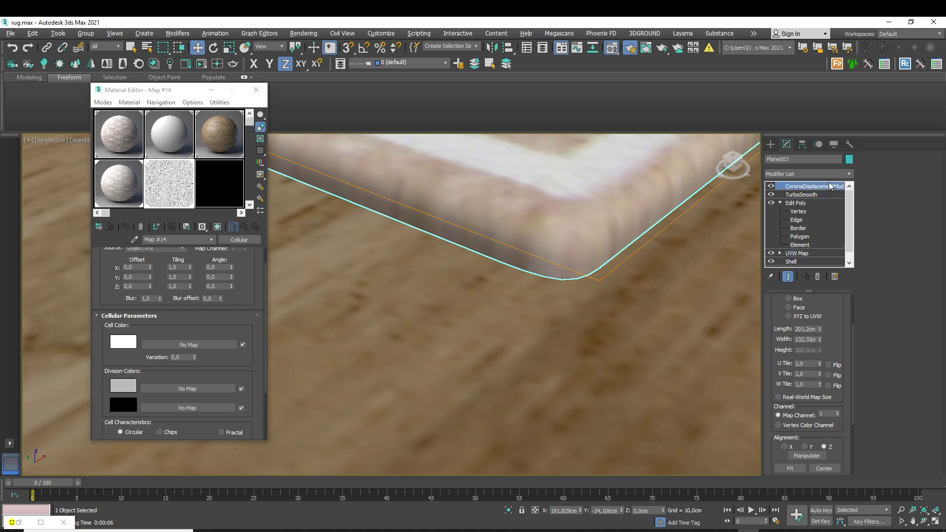
{"action": "left_click", "coordinate": [676, 50]}
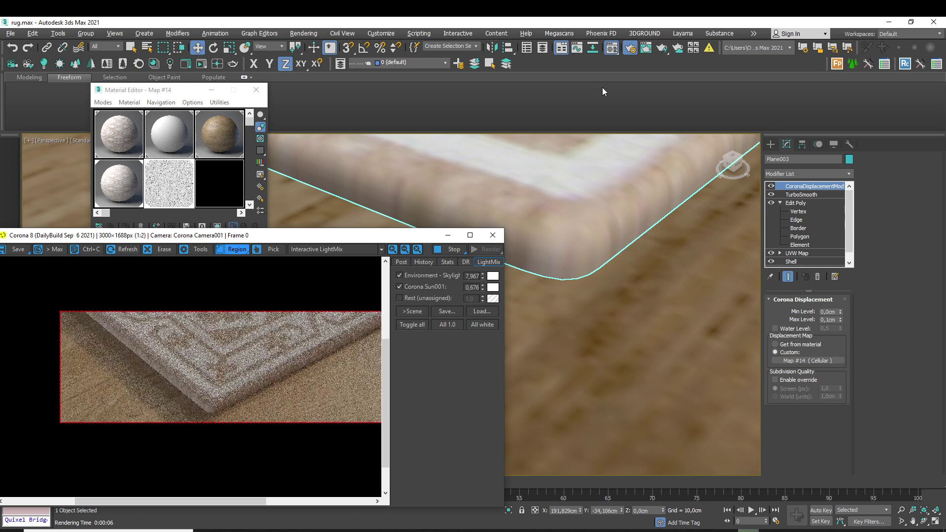
{"action": "left_click", "coordinate": [448, 235]}
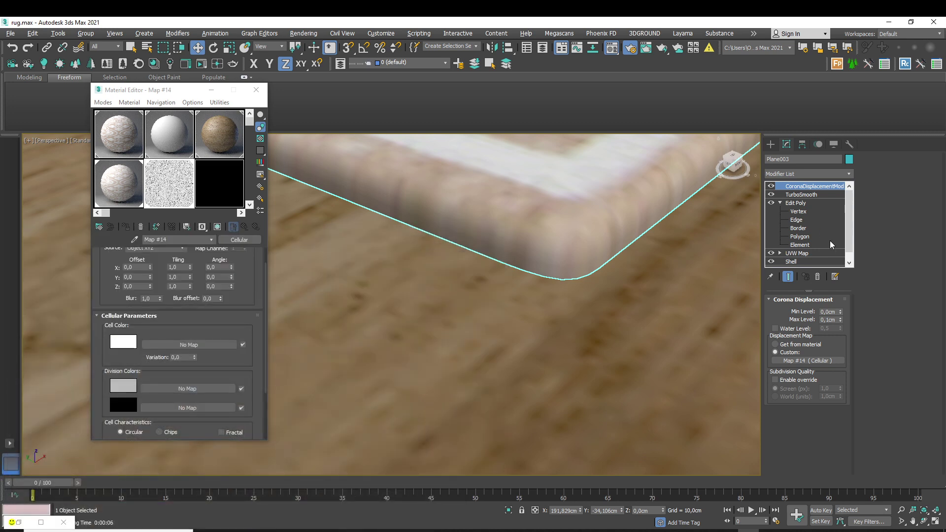
{"action": "left_click", "coordinate": [806, 253]}
{"action": "left_click", "coordinate": [519, 304]}
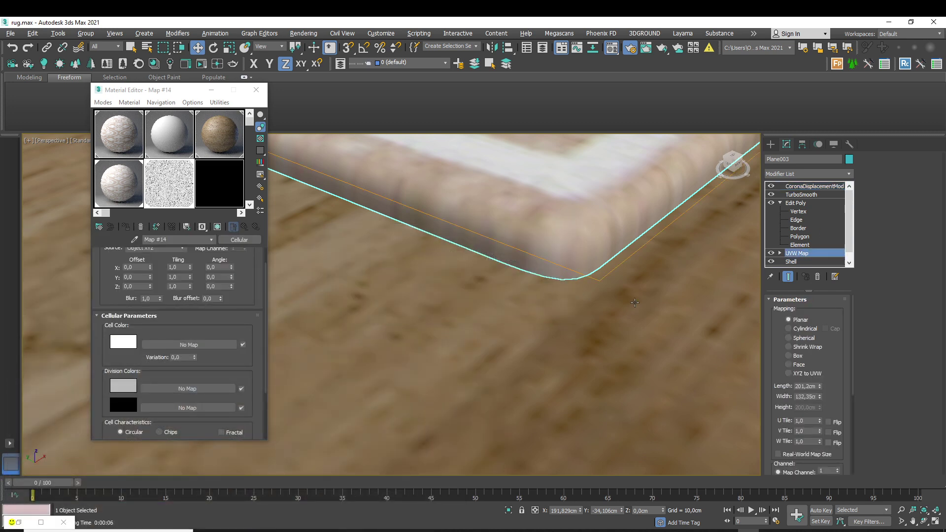
- Try Box mapping with other height and length values on the rug's UVW Map, and return it to Planar
{"action": "left_click", "coordinate": [804, 358]}
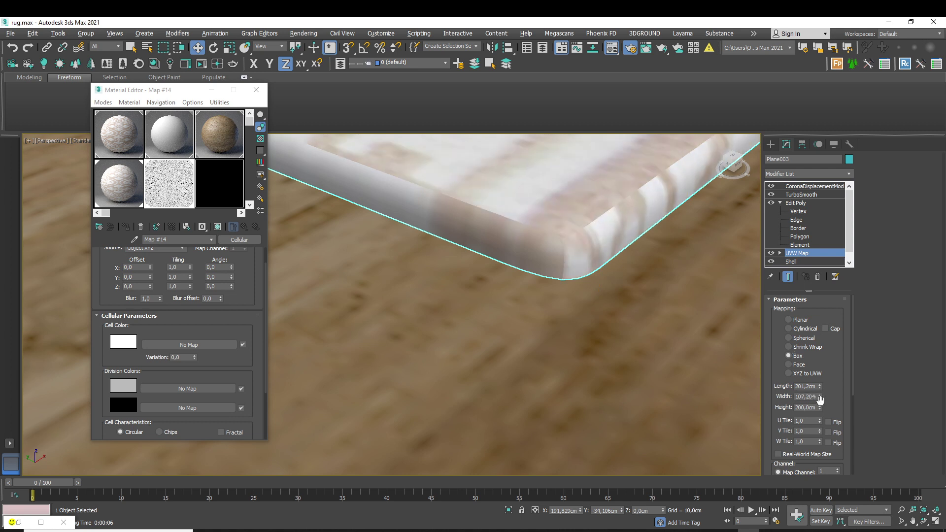
{"action": "left_click_drag", "start_coordinate": [822, 408], "coordinate": [787, 293]}
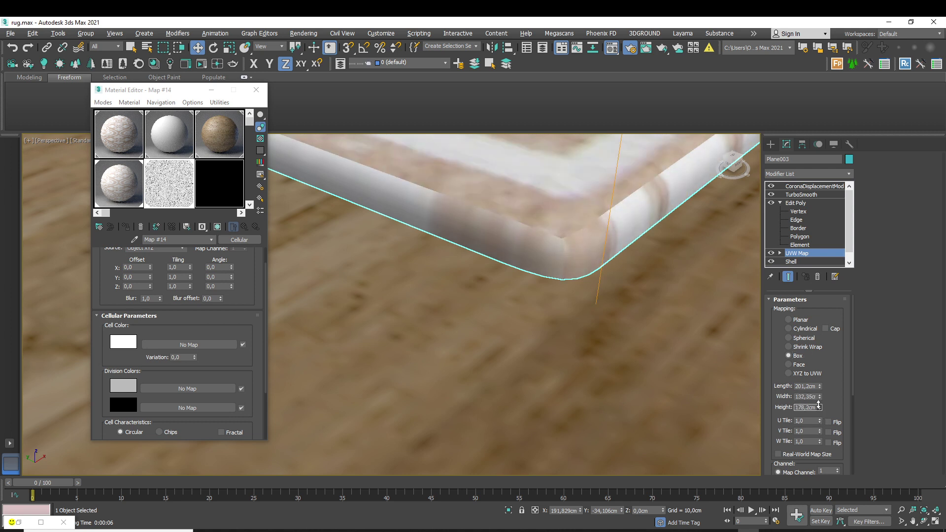
{"action": "mouse_move", "coordinate": [819, 405]}
{"action": "left_mouse_down"}
{"action": "mouse_move", "coordinate": [818, 418]}
{"action": "mouse_move", "coordinate": [798, 432]}
{"action": "mouse_move", "coordinate": [816, 393]}
{"action": "left_mouse_up"}
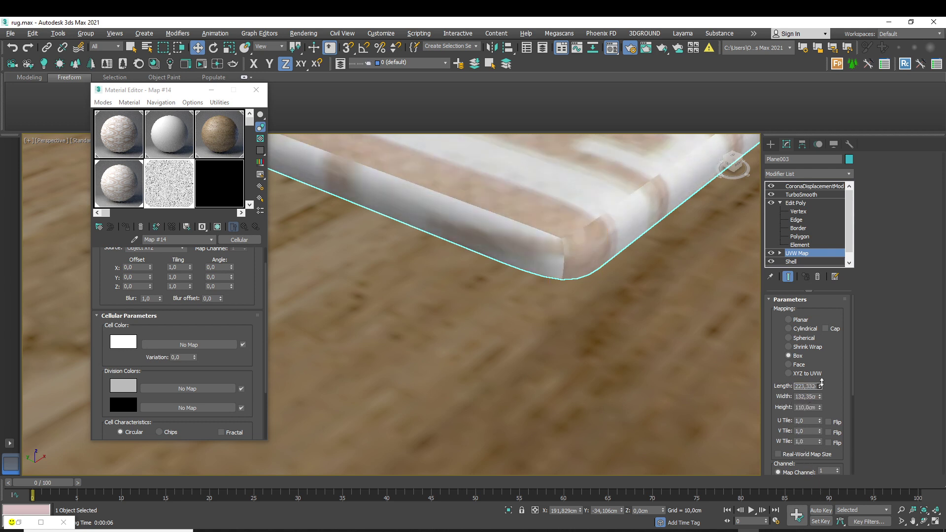
{"action": "left_click", "coordinate": [799, 319]}
{"action": "middle_click_drag", "start_coordinate": [630, 254], "coordinate": [536, 347]}
{"action": "scroll", "coordinate": [492, 383], "scroll_direction": "down", "scroll_amount": 5}
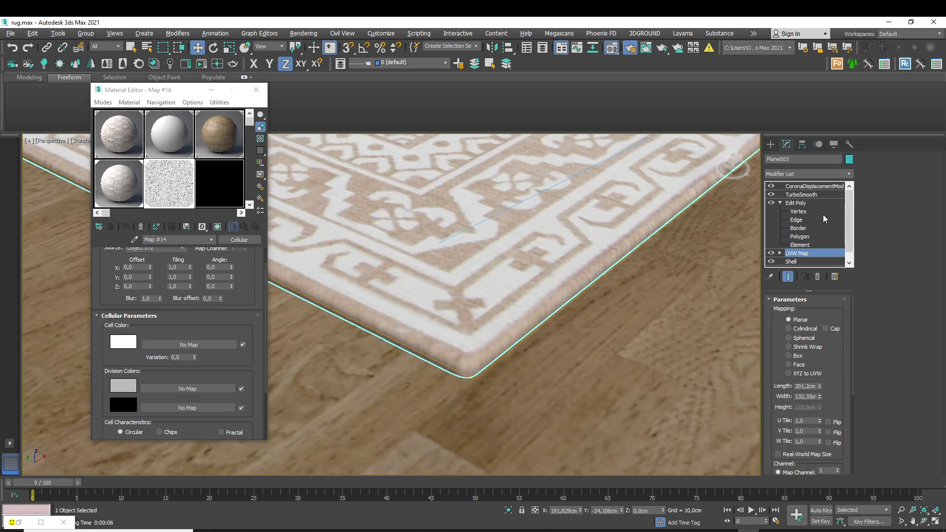
- Collapse the Edit Poly sub-levels and look through the rug's modifiers, ending on the Corona displacement modifier
{"action": "left_click", "coordinate": [779, 203]}
{"action": "left_click", "coordinate": [790, 219]}
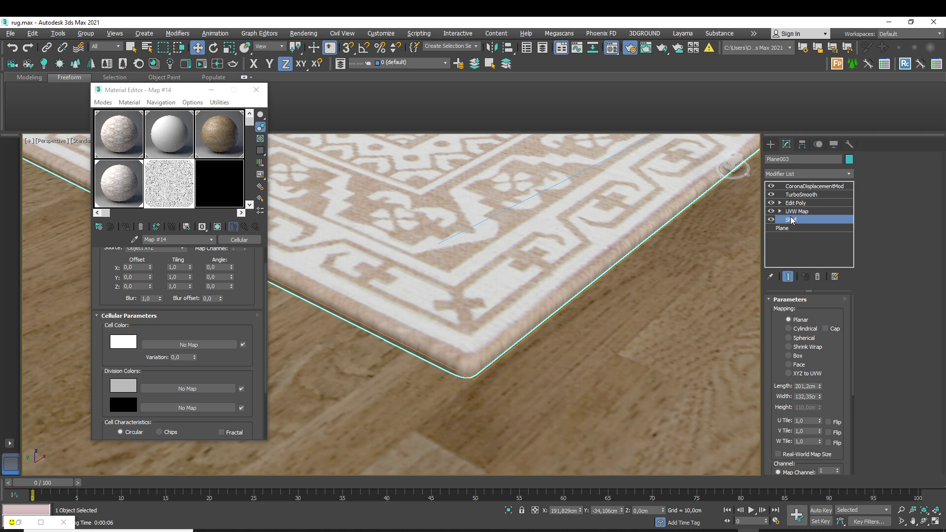
{"action": "left_click_drag", "start_coordinate": [841, 324], "coordinate": [804, 203]}
{"action": "left_click", "coordinate": [809, 203]}
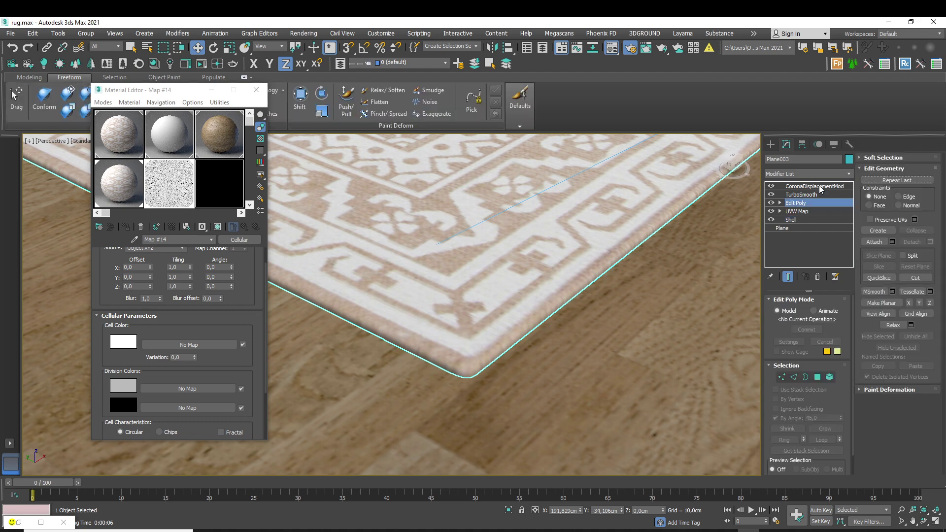
{"action": "left_click", "coordinate": [820, 187]}
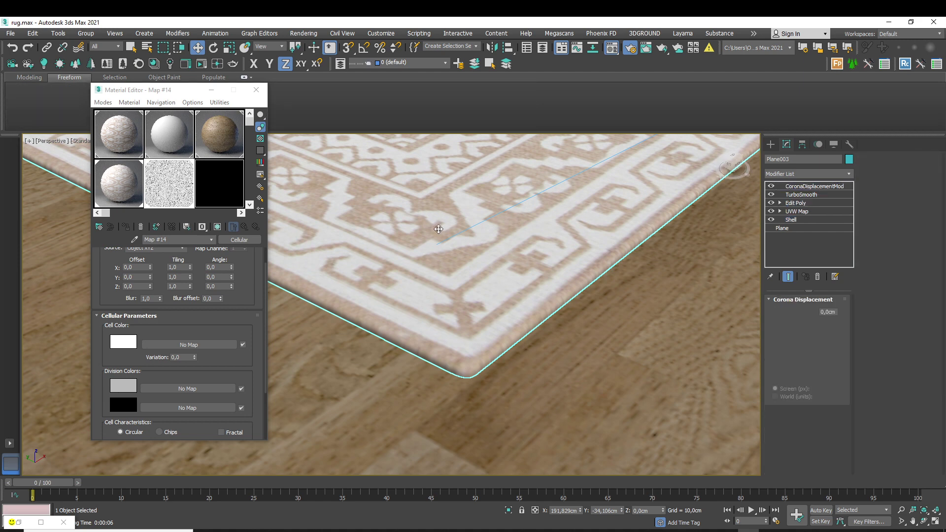
- Render the region around the rug's corner, inspect the edge texture up close, and minimize the frame buffer
{"action": "left_click", "coordinate": [662, 47]}
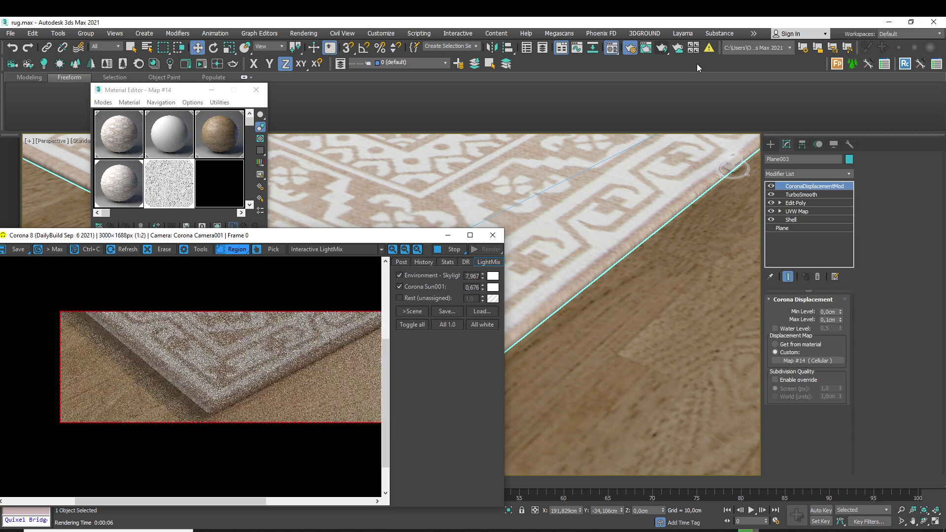
{"action": "scroll", "coordinate": [197, 416], "scroll_direction": "up", "scroll_amount": 1}
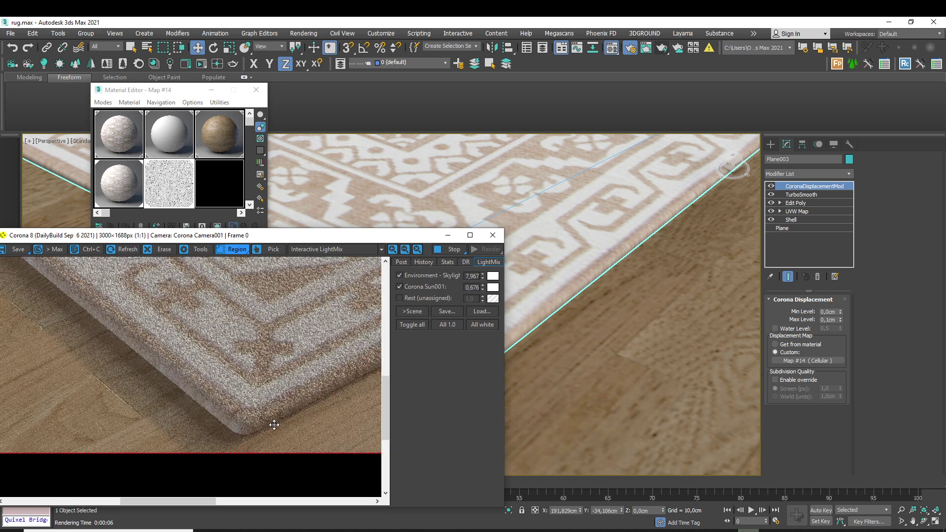
{"action": "scroll", "coordinate": [273, 424], "scroll_direction": "up", "scroll_amount": 1}
{"action": "scroll", "coordinate": [266, 423], "scroll_direction": "down", "scroll_amount": 1}
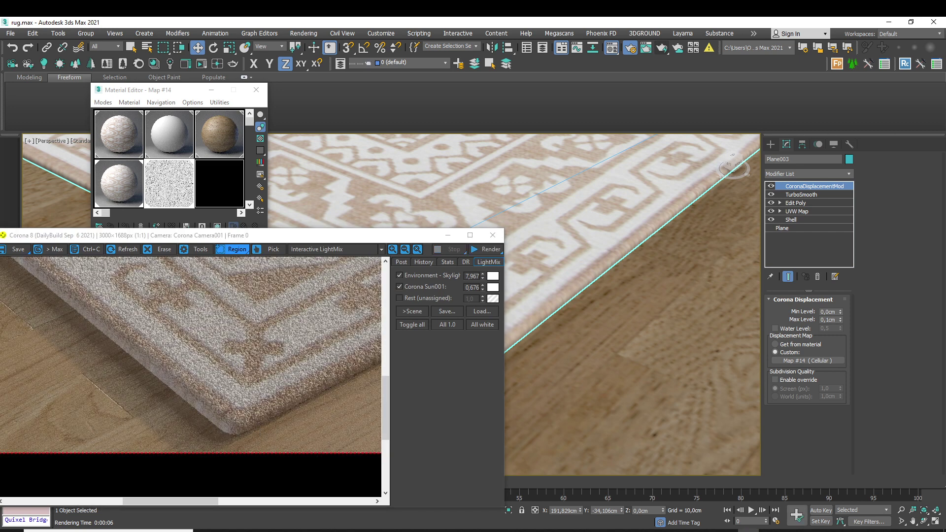
{"action": "left_click", "coordinate": [448, 235]}
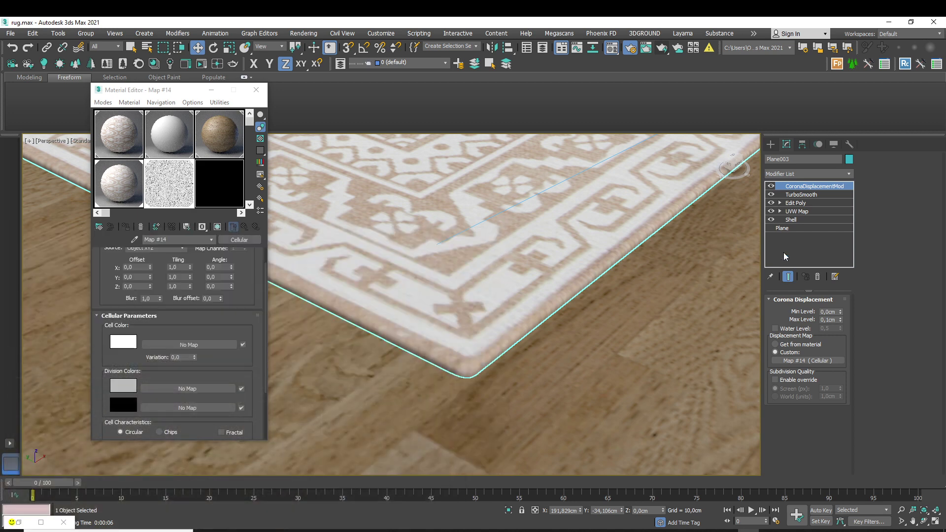
- Reopen the rug's UVW Map despite the topology dependency and set its width to 132,88 cm
{"action": "left_click", "coordinate": [811, 211]}
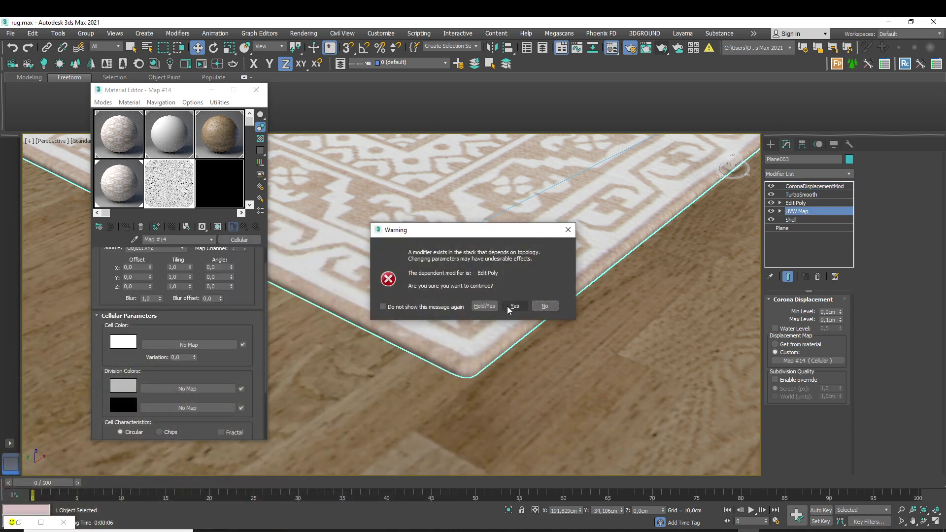
{"action": "left_click", "coordinate": [513, 306]}
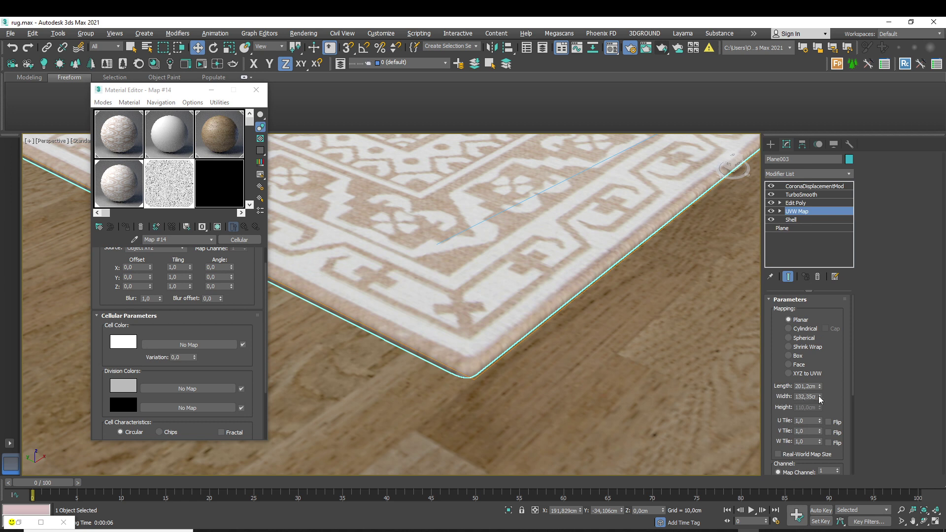
{"action": "left_click_drag", "start_coordinate": [819, 399], "coordinate": [819, 399]}
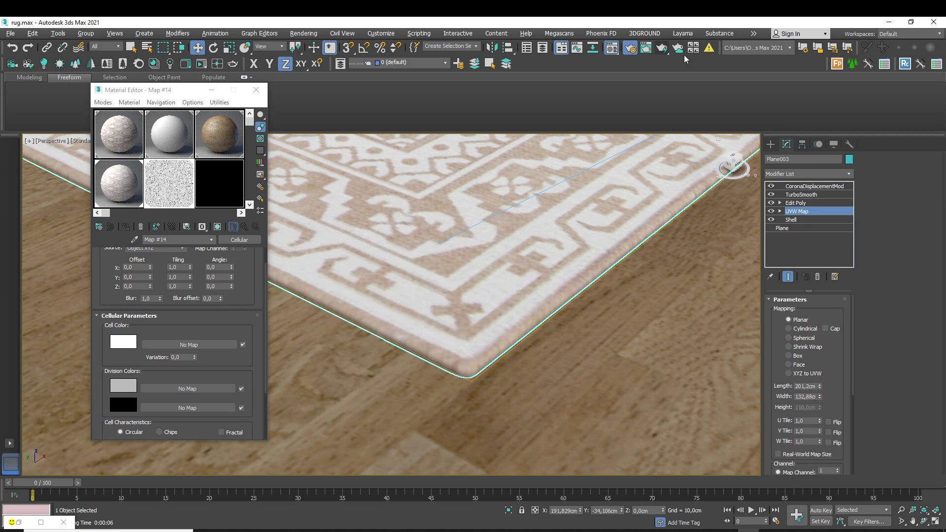
- Render the corner region with the widened mapping, check the rug's edges, and move the frame buffer aside
{"action": "left_click", "coordinate": [661, 48]}
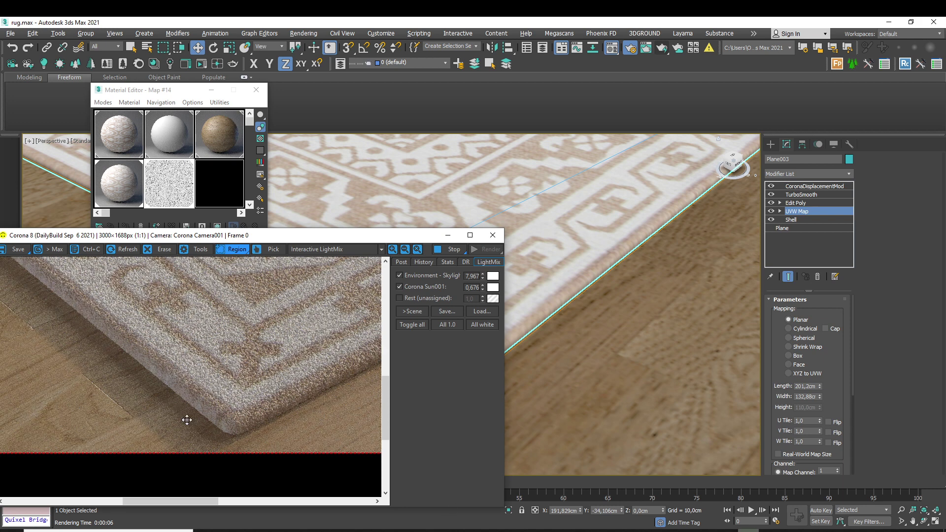
{"action": "left_click_drag", "start_coordinate": [240, 418], "coordinate": [239, 415]}
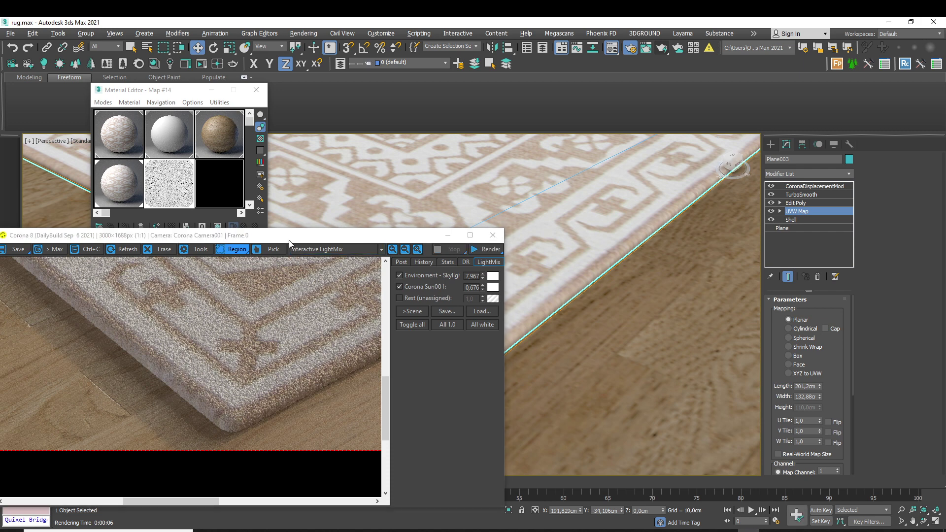
{"action": "left_click_drag", "start_coordinate": [433, 235], "coordinate": [0, 178]}
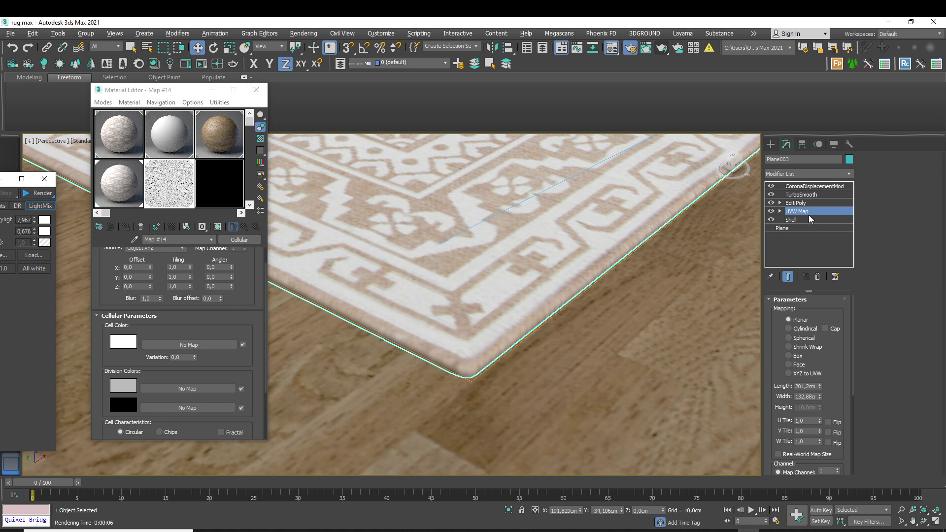
- Set the cell size of the Cellular map used for the rug's Corona displacement to 0,2
{"action": "left_click", "coordinate": [816, 186]}
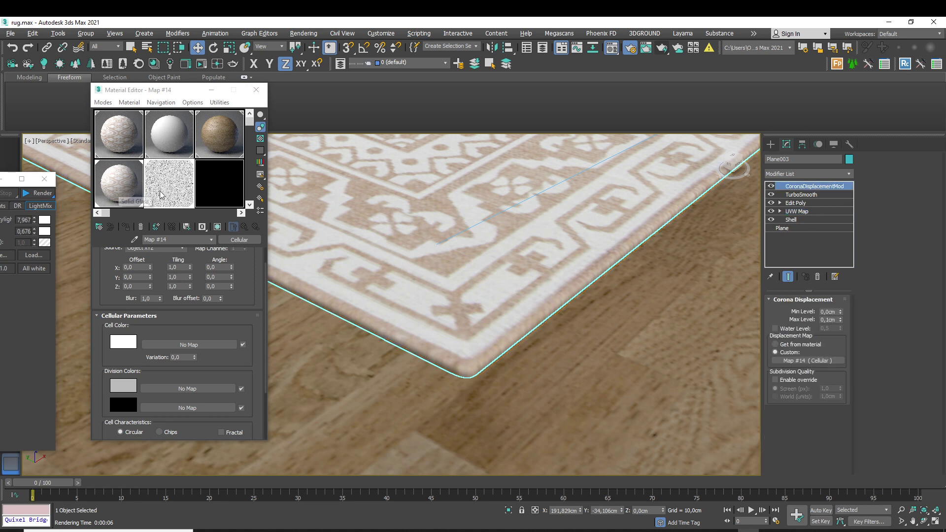
{"action": "left_click", "coordinate": [177, 196]}
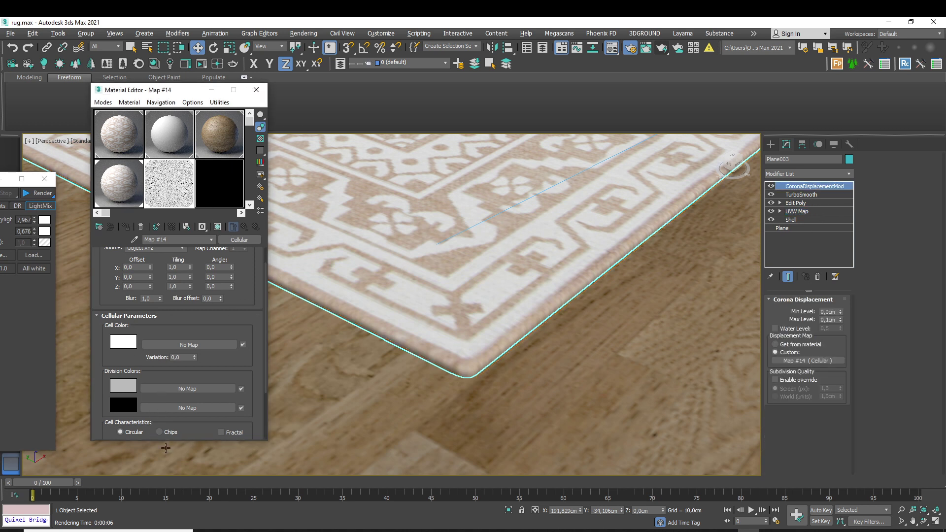
{"action": "scroll", "coordinate": [209, 311], "scroll_direction": "down", "scroll_amount": 3}
{"action": "left_click", "coordinate": [162, 372]}
{"action": "key", "text": "BackSpace"}
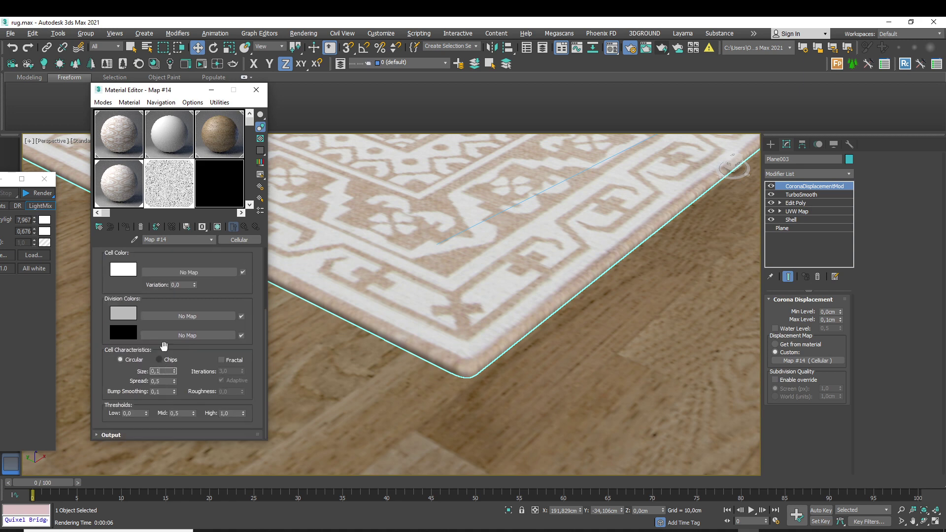
{"action": "type", "text": "2"}
{"action": "key", "text": "Return"}
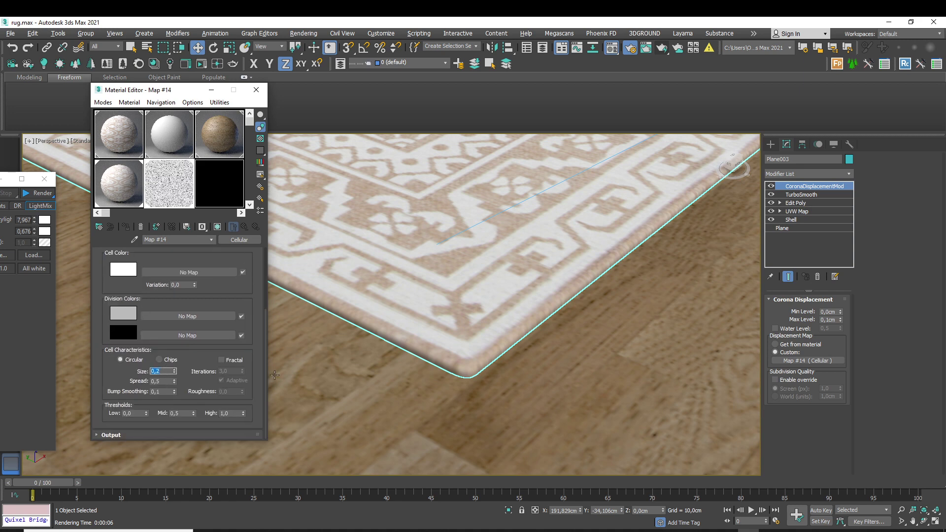
- Render the corner region again to check the rug's pile with the larger cells, both close up and zoomed out
{"action": "key", "text": "shift+q"}
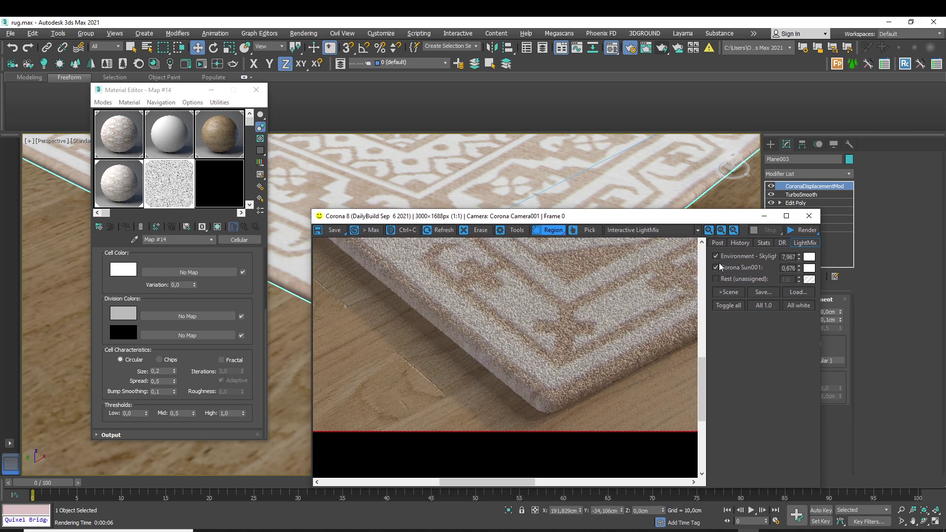
{"action": "left_click", "coordinate": [803, 230]}
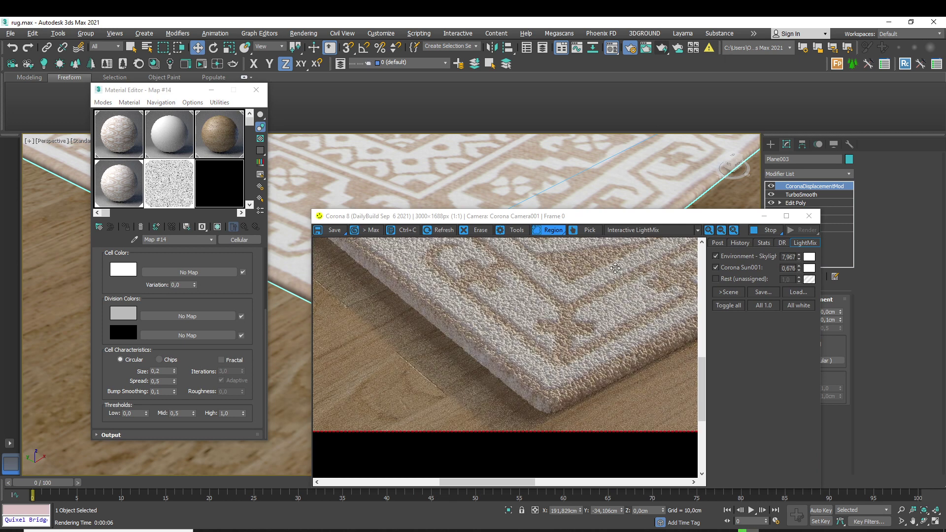
{"action": "scroll", "coordinate": [561, 390], "scroll_direction": "up", "scroll_amount": 1}
{"action": "scroll", "coordinate": [458, 385], "scroll_direction": "down", "scroll_amount": 3}
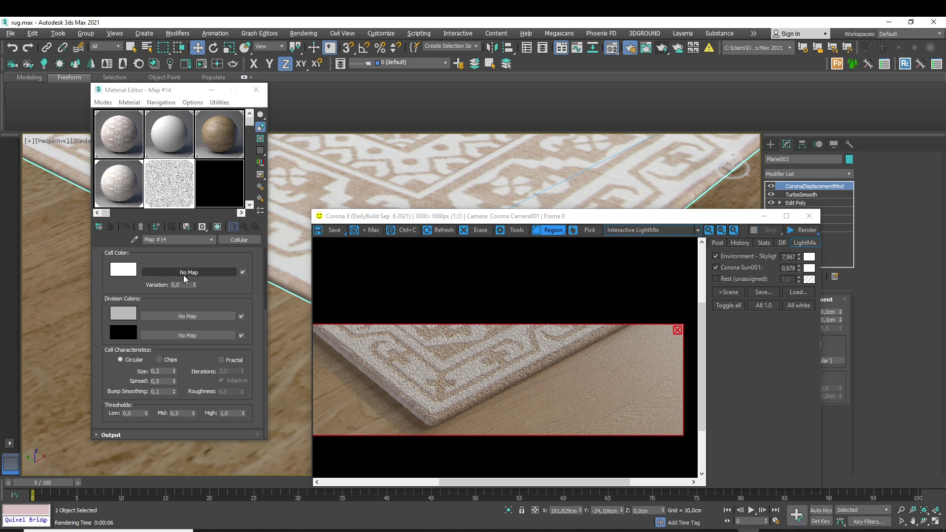
- Assign a Noise map to the Cell Color of the Cellular displacement map and return to the Cellular parameters
{"action": "left_click", "coordinate": [167, 269]}
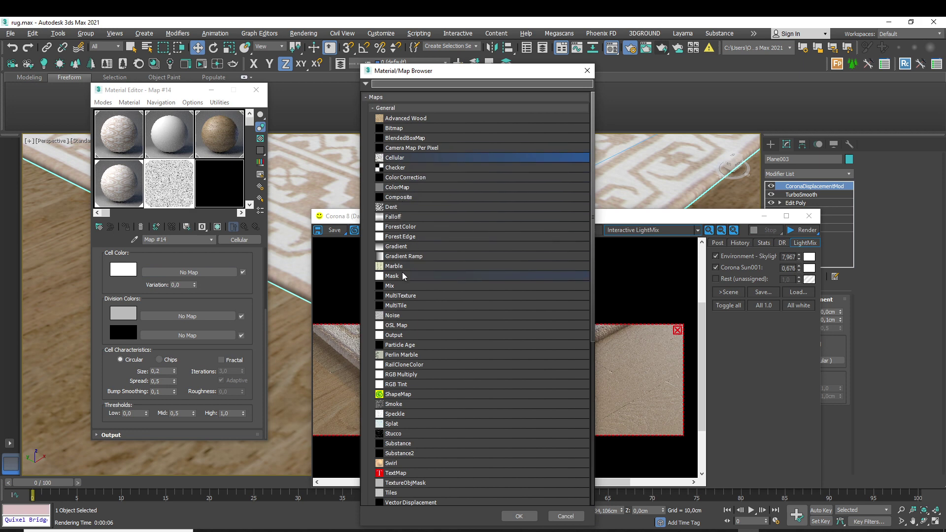
{"action": "double_click", "coordinate": [391, 315]}
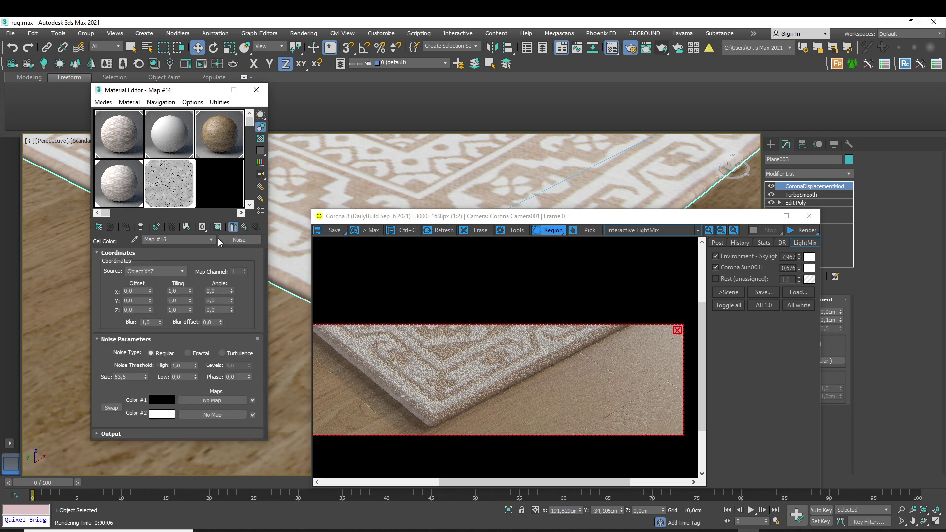
{"action": "left_click", "coordinate": [244, 226]}
{"action": "scroll", "coordinate": [166, 346], "scroll_direction": "down", "scroll_amount": 3}
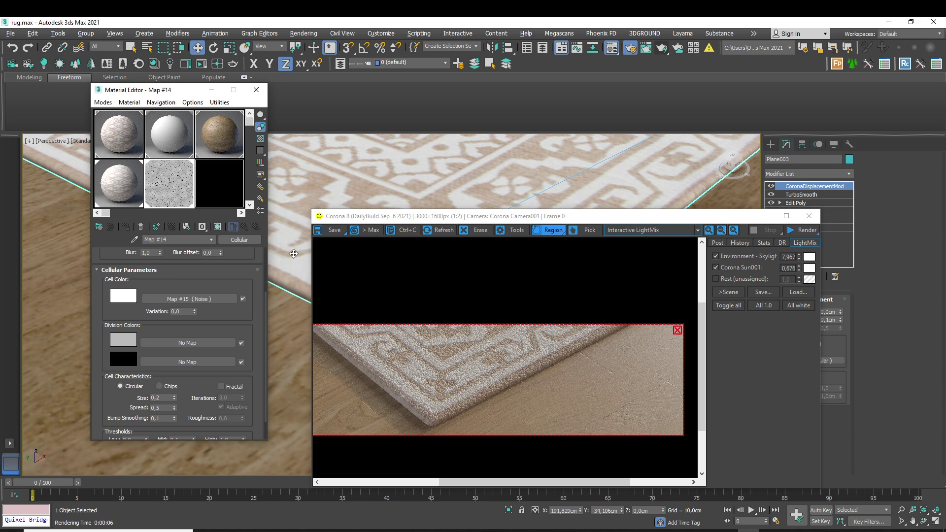
- Look over the parameters of the Noise map in the Cell Color slot and return to the Cellular map
{"action": "left_click", "coordinate": [199, 299]}
{"action": "left_click", "coordinate": [191, 299]}
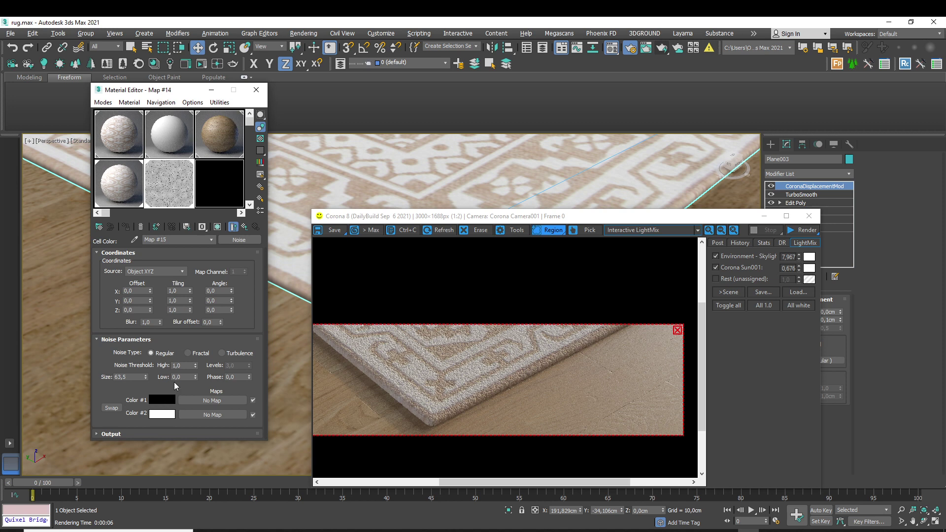
{"action": "left_click", "coordinate": [244, 226]}
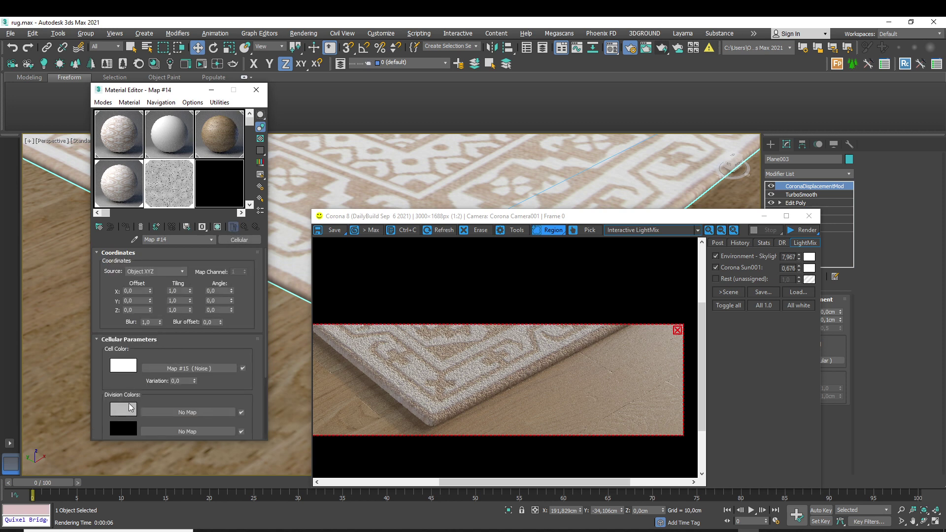
{"action": "left_click", "coordinate": [178, 369]}
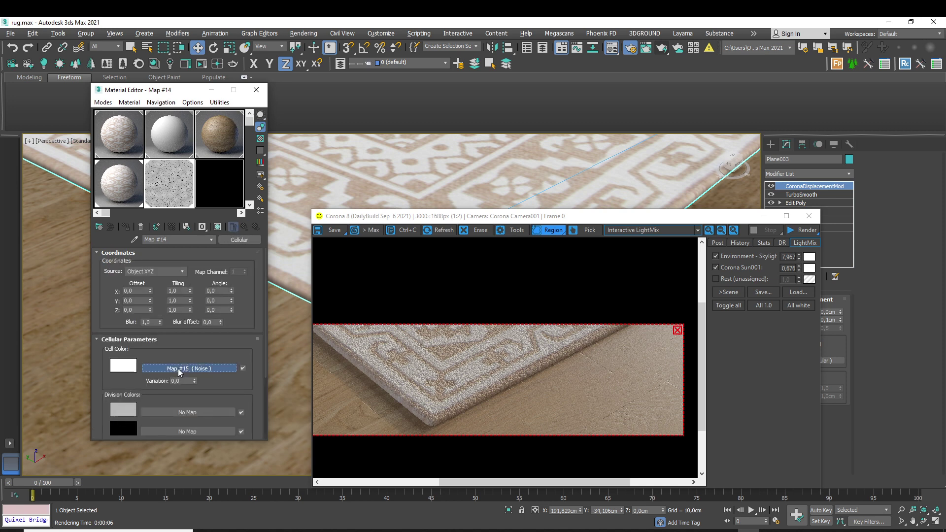
{"action": "left_click", "coordinate": [246, 226]}
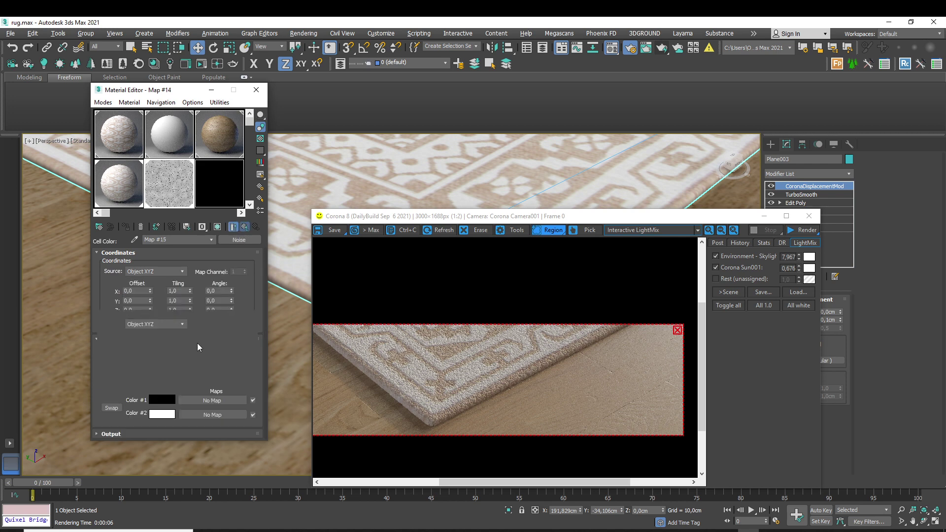
- Paste the Cellular map's gray division color into Color #1 of its Cell Color Noise map and lighten it to value 168
{"action": "right_click", "coordinate": [129, 408]}
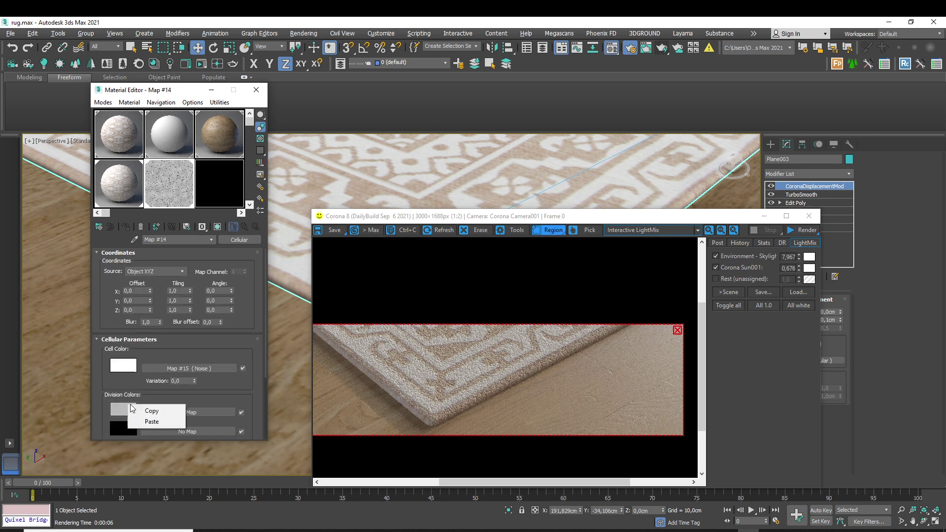
{"action": "left_click", "coordinate": [147, 414]}
{"action": "left_click", "coordinate": [183, 369]}
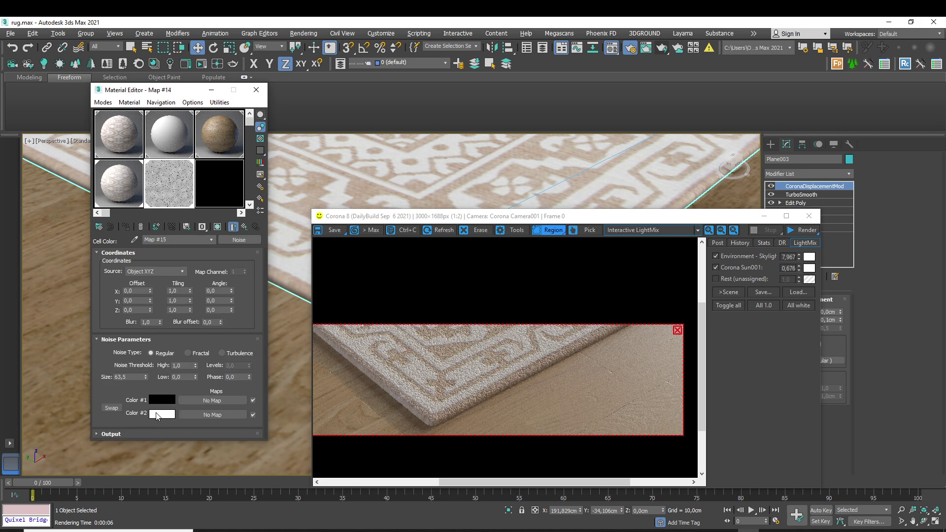
{"action": "right_click", "coordinate": [164, 399]}
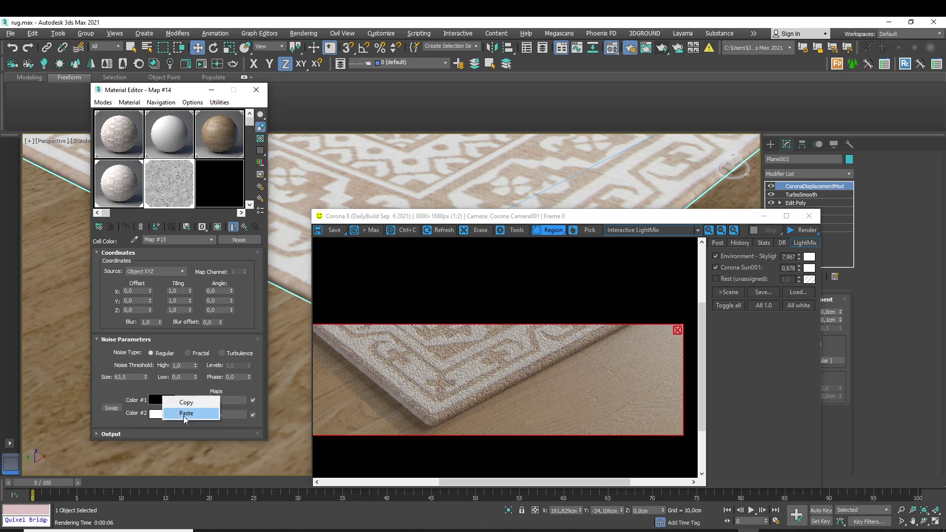
{"action": "left_click", "coordinate": [183, 415]}
{"action": "left_click", "coordinate": [164, 405]}
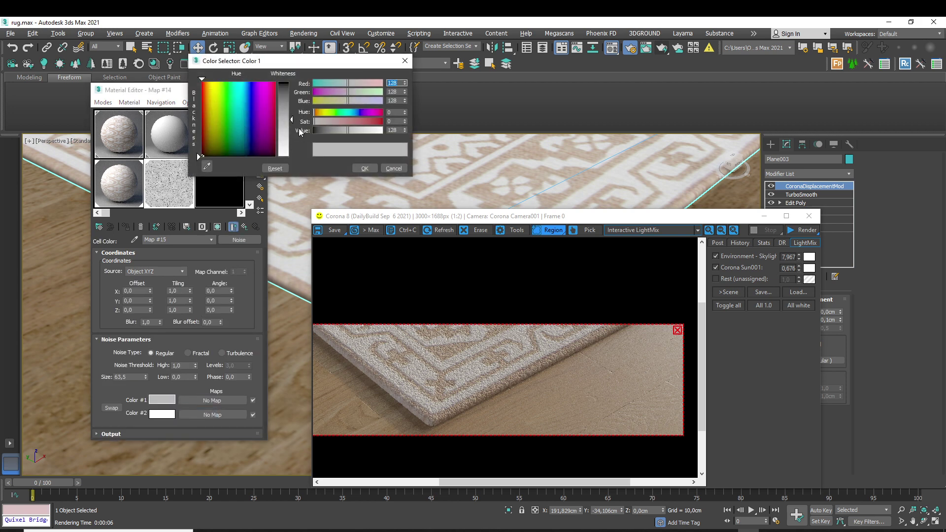
{"action": "left_click_drag", "start_coordinate": [292, 120], "coordinate": [292, 134]}
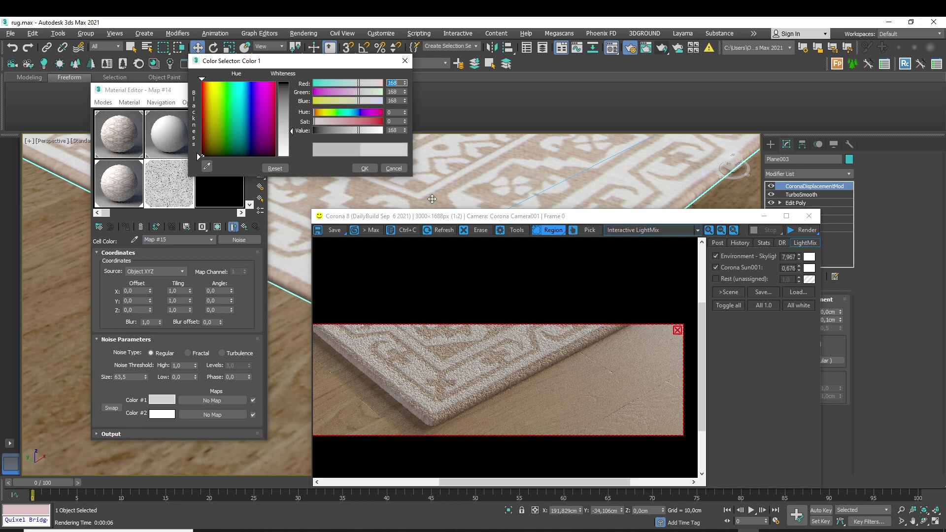
{"action": "left_click", "coordinate": [364, 168]}
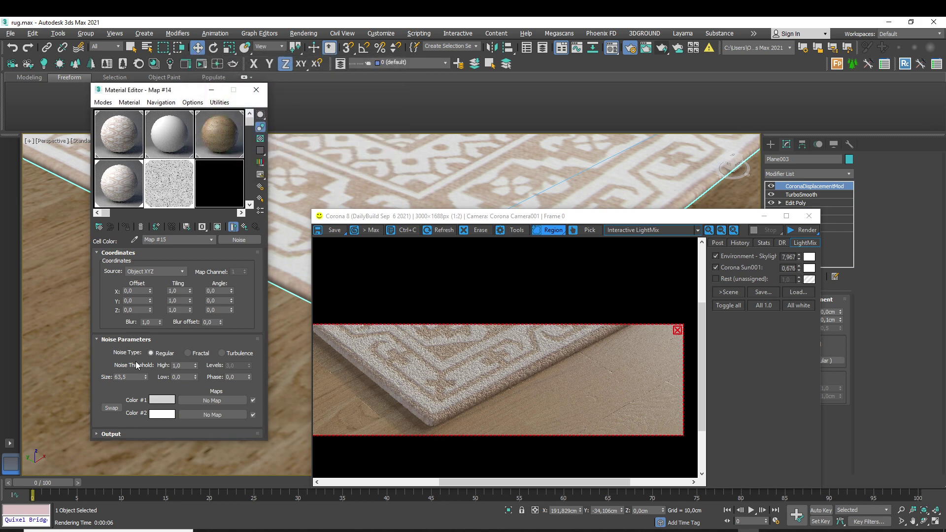
- Set the Cell Color Noise size to 0,1 and render the rug corner region to inspect the pile close up
{"action": "double_click", "coordinate": [129, 377]}
{"action": "type", "text": "0,1"}
{"action": "scroll", "coordinate": [422, 409], "scroll_direction": "up", "scroll_amount": 1}
{"action": "left_click", "coordinate": [803, 230]}
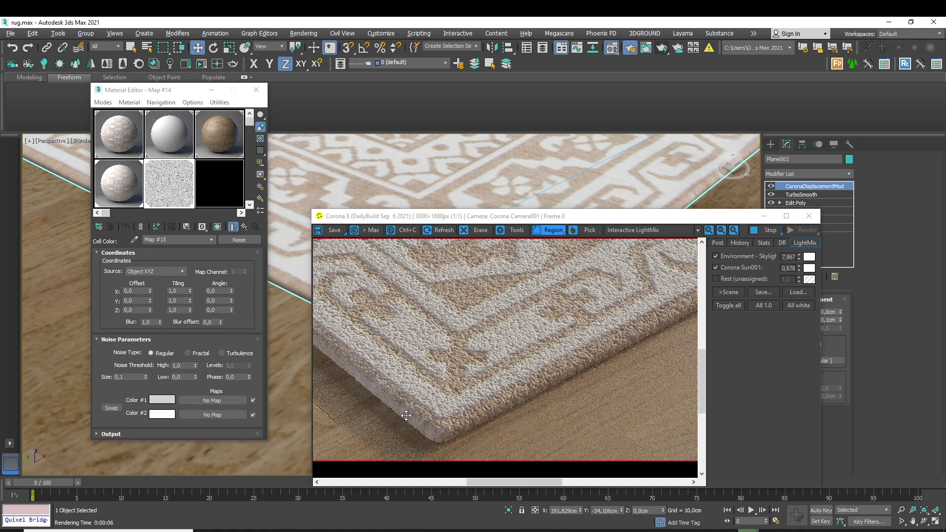
{"action": "scroll", "coordinate": [409, 416], "scroll_direction": "up", "scroll_amount": 1}
{"action": "scroll", "coordinate": [499, 432], "scroll_direction": "up", "scroll_amount": 1}
{"action": "scroll", "coordinate": [500, 430], "scroll_direction": "down", "scroll_amount": 1}
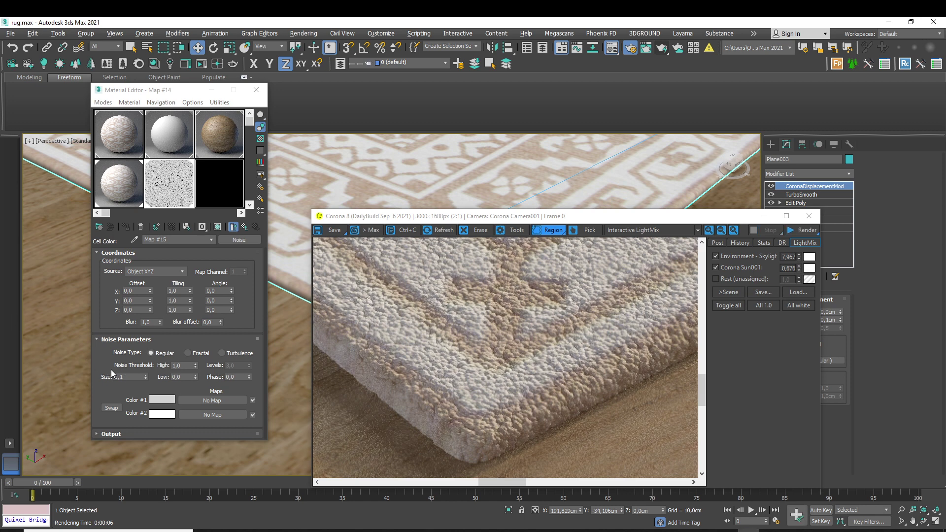
- Reduce the Cell Color Noise size to 0,01 and render the rug corner region again
{"action": "left_click", "coordinate": [130, 377]}
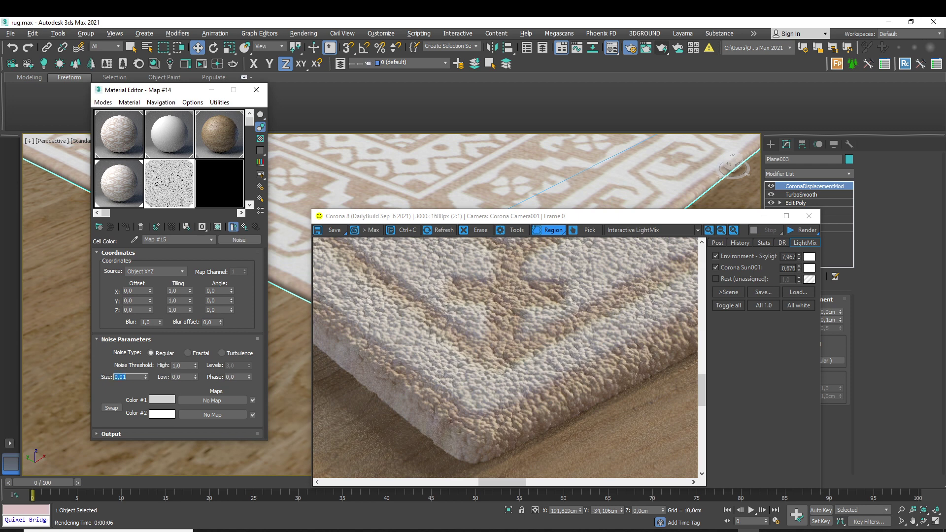
{"action": "left_click", "coordinate": [813, 230]}
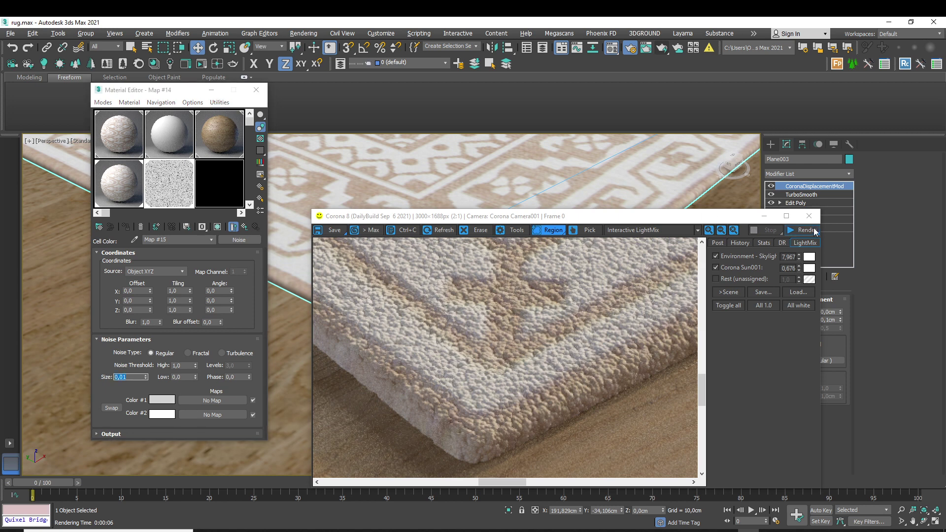
{"action": "left_click", "coordinate": [814, 230]}
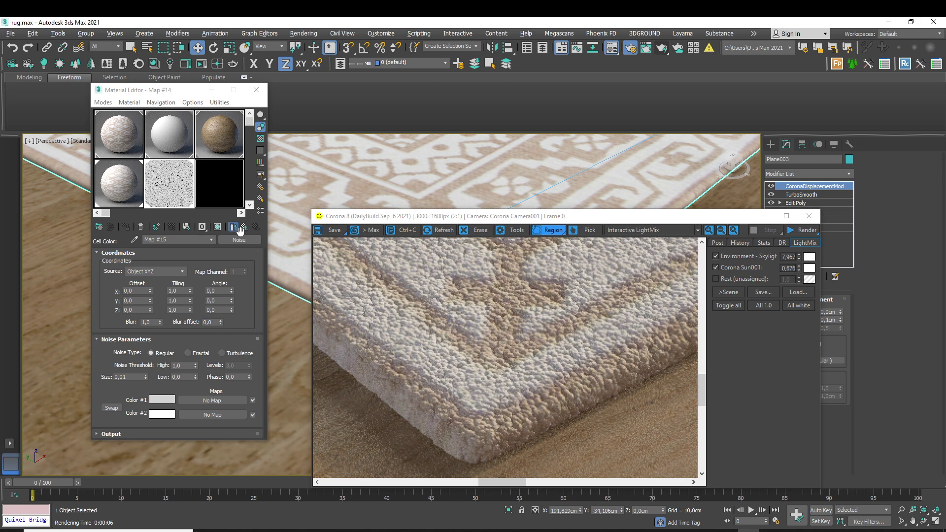
- Create a CoronaLegacyMtl in the empty sample slot and paste a copy of the Noise map into its diffuse color
{"action": "right_click", "coordinate": [239, 241]}
{"action": "left_click", "coordinate": [256, 262]}
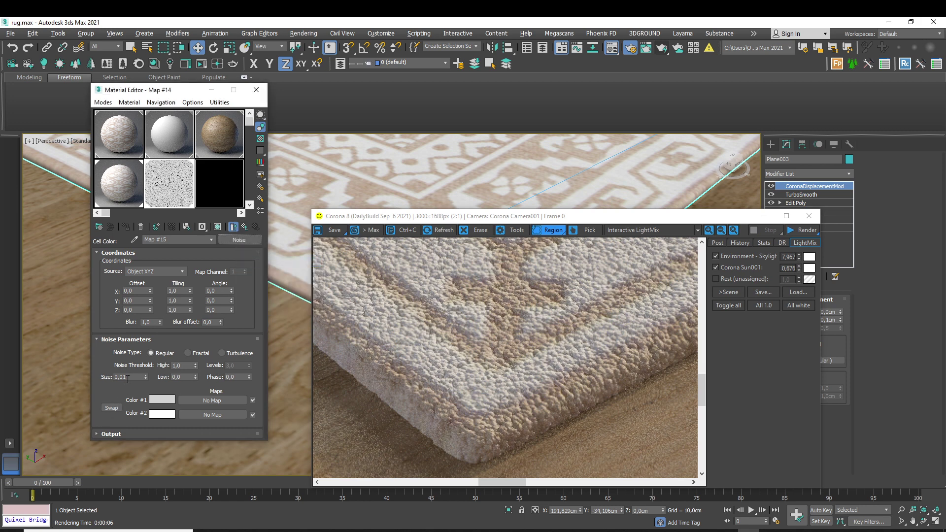
{"action": "right_click", "coordinate": [235, 242]}
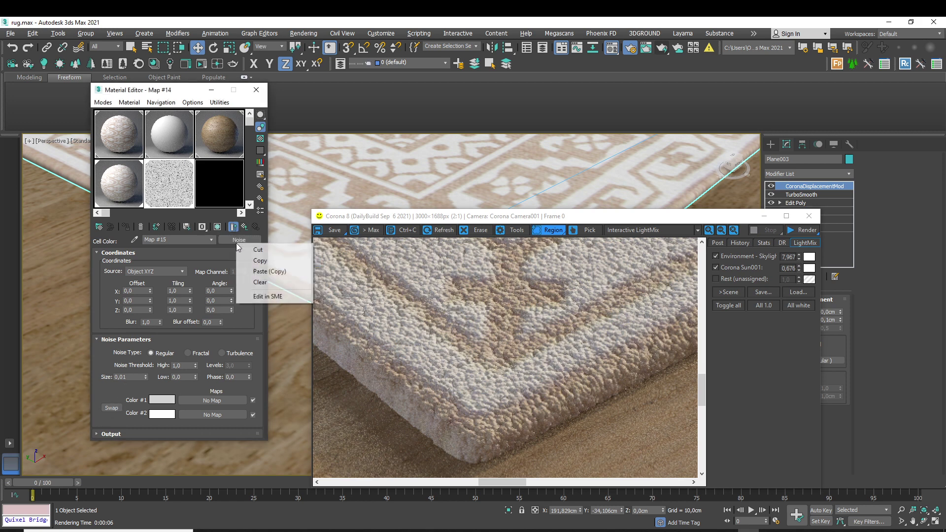
{"action": "left_click", "coordinate": [261, 261]}
{"action": "left_click", "coordinate": [219, 186]}
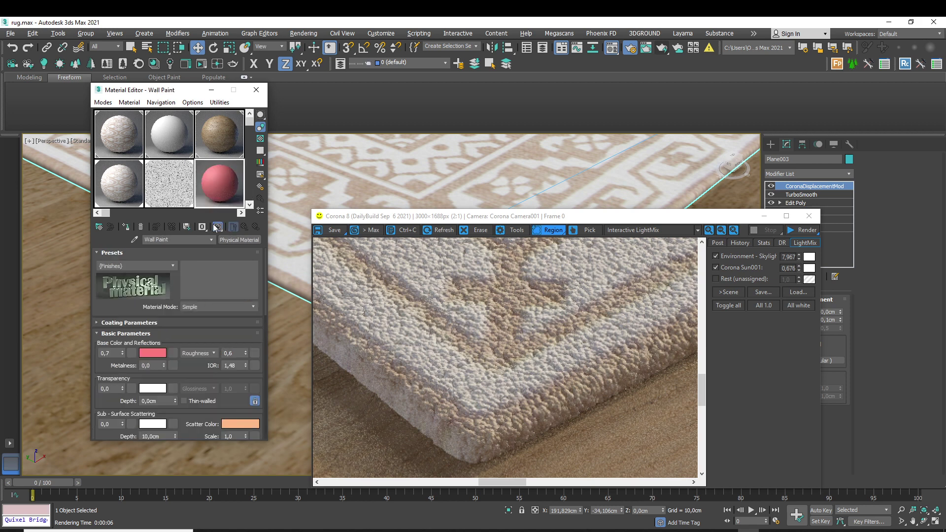
{"action": "left_click", "coordinate": [240, 240]}
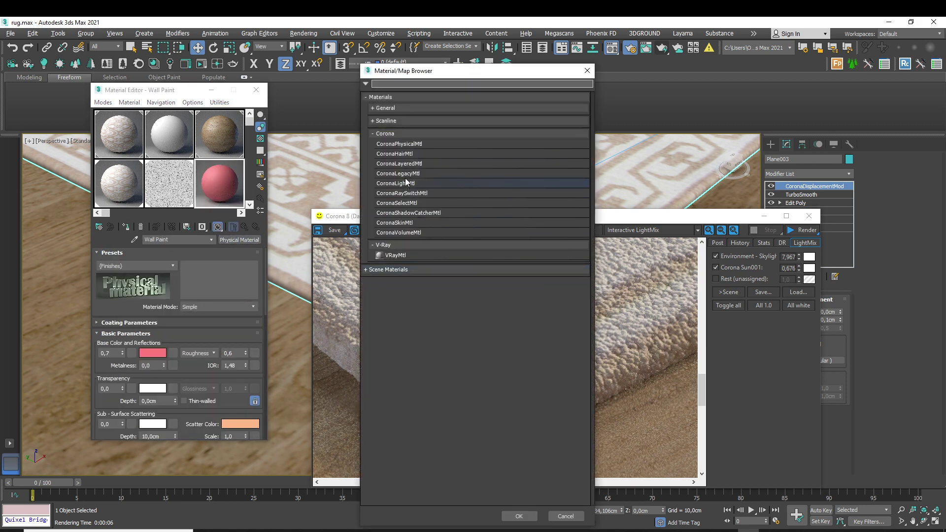
{"action": "double_click", "coordinate": [406, 174]}
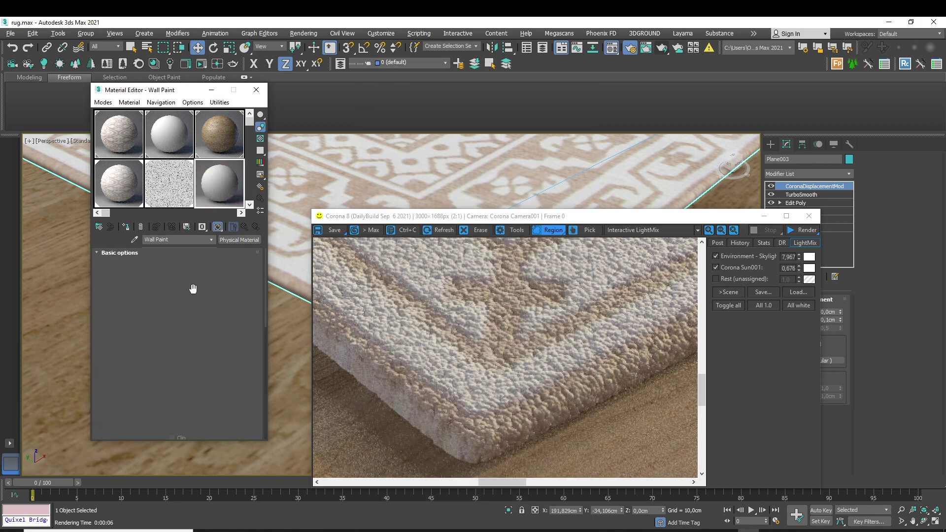
{"action": "right_click", "coordinate": [237, 268]}
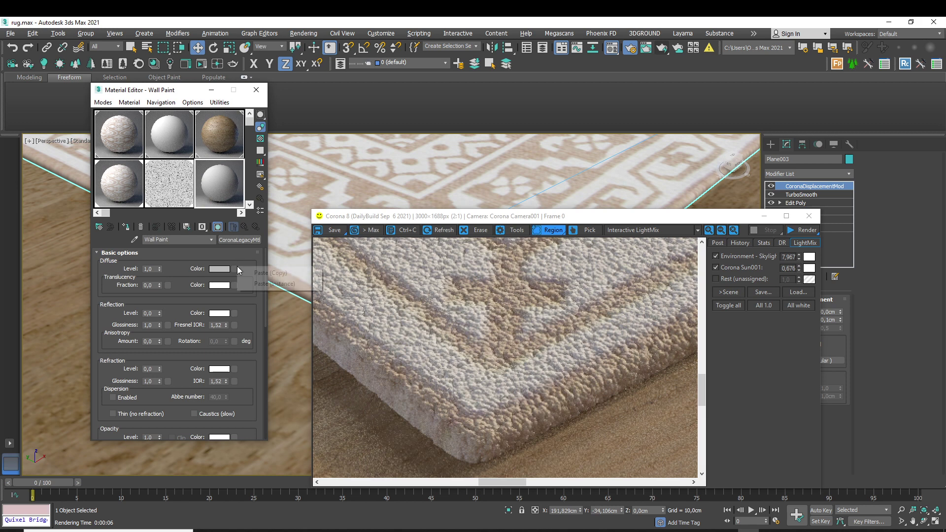
{"action": "left_click", "coordinate": [270, 272]}
- Assign the CoronaLegacyMtl test material to the rug and render the corner region
{"action": "left_click", "coordinate": [308, 188]}
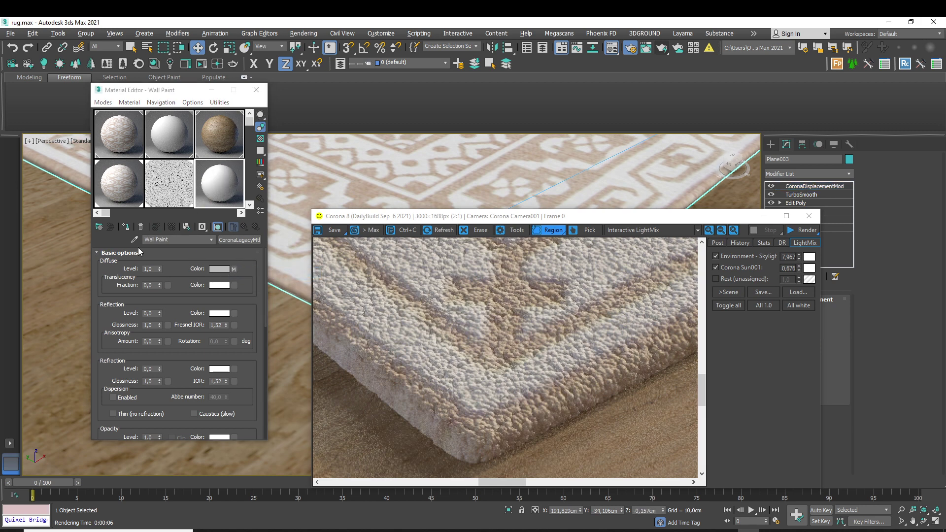
{"action": "left_click", "coordinate": [134, 222]}
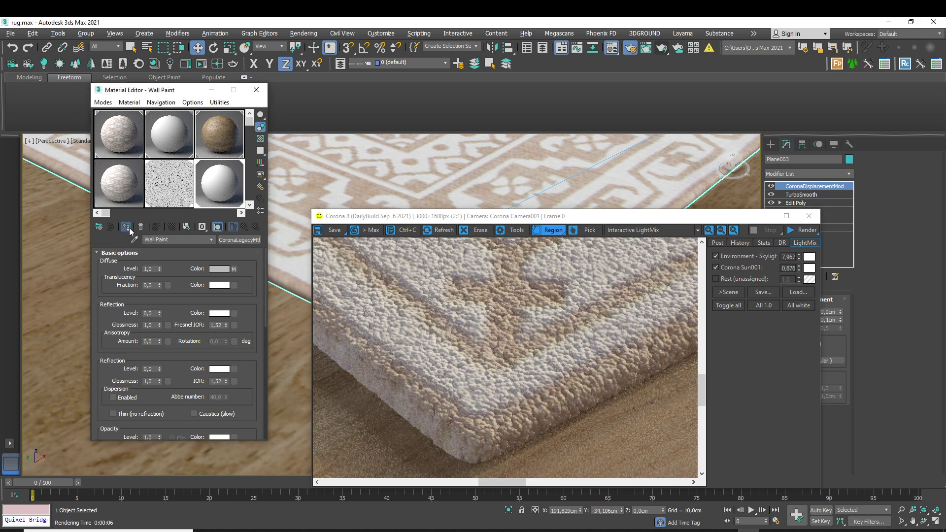
{"action": "left_click_drag", "start_coordinate": [335, 216], "coordinate": [331, 176]}
{"action": "left_click", "coordinate": [800, 191]}
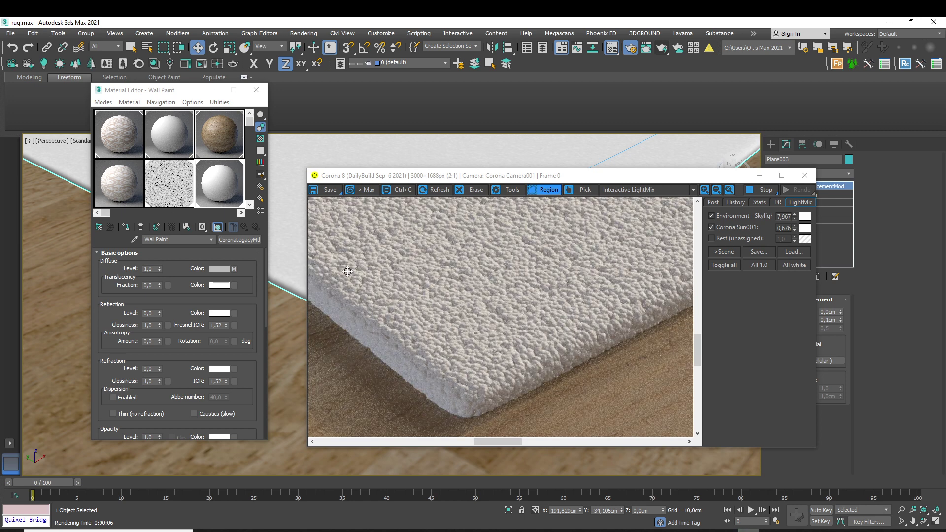
- Set the diffuse Noise map's Color #2 to red and Color #1 to bright green, and render the rug corner
{"action": "left_click", "coordinate": [230, 270]}
{"action": "left_click", "coordinate": [233, 269]}
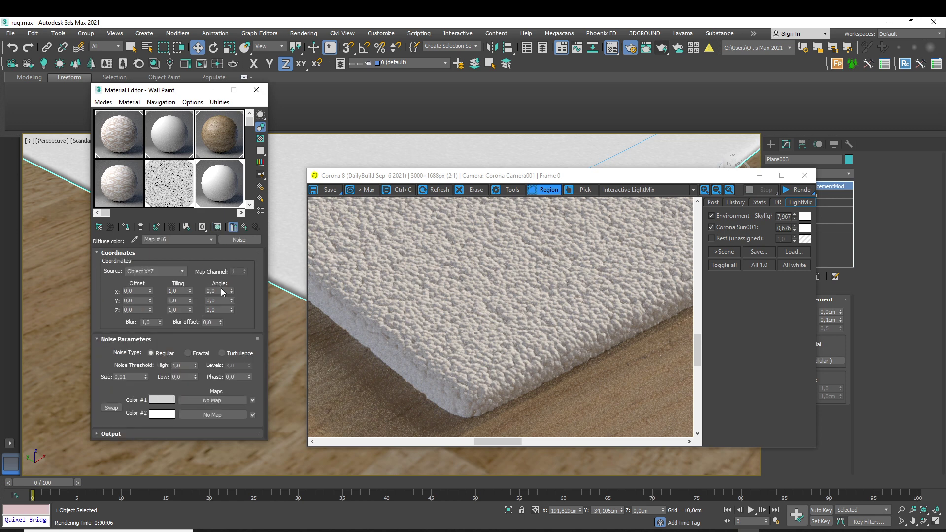
{"action": "left_click", "coordinate": [161, 414]}
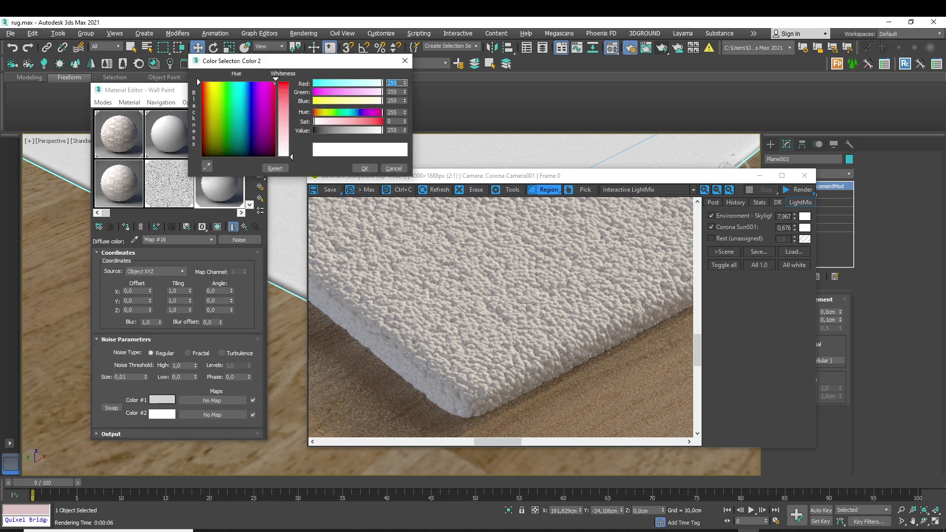
{"action": "left_click_drag", "start_coordinate": [283, 128], "coordinate": [284, 86]}
{"action": "left_click", "coordinate": [364, 168]}
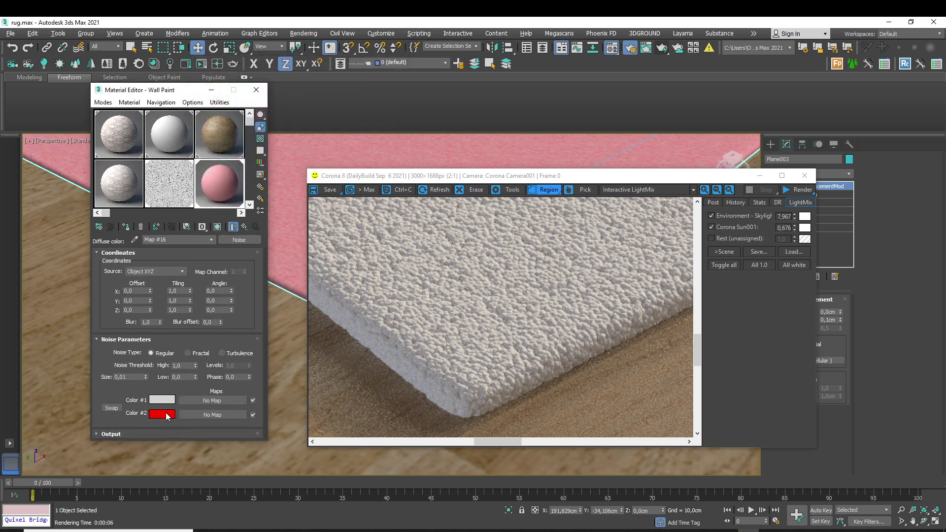
{"action": "left_click", "coordinate": [160, 400]}
{"action": "mouse_move", "coordinate": [222, 85]}
{"action": "left_mouse_down"}
{"action": "mouse_move", "coordinate": [243, 82]}
{"action": "mouse_move", "coordinate": [227, 81]}
{"action": "left_mouse_up"}
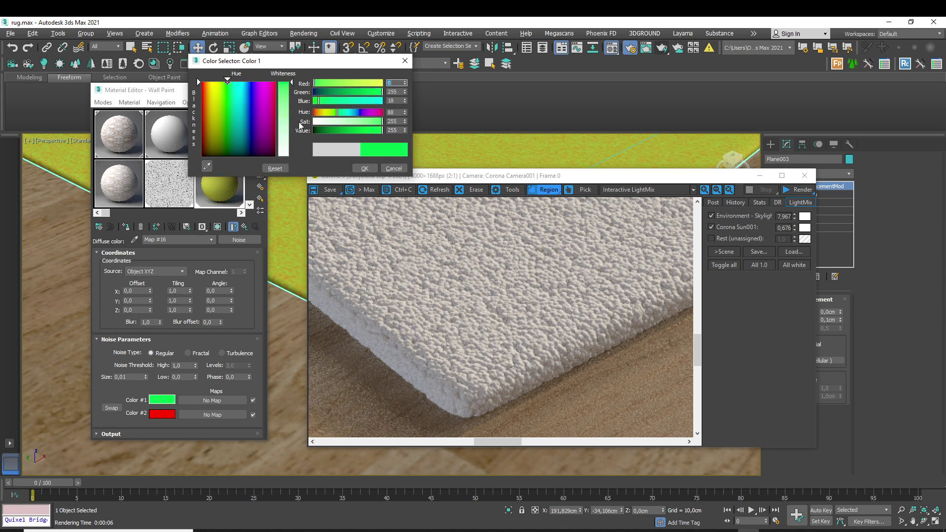
{"action": "left_click", "coordinate": [363, 168]}
{"action": "left_click", "coordinate": [799, 189]}
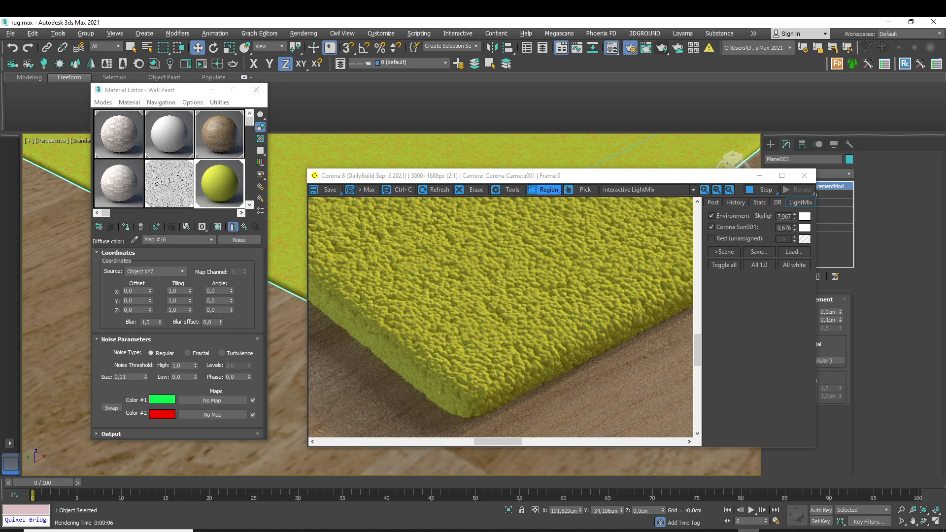
- Set the diffuse Noise size to 0,1 and render the rug corner to inspect the color variation between the cells
{"action": "left_click", "coordinate": [140, 384]}
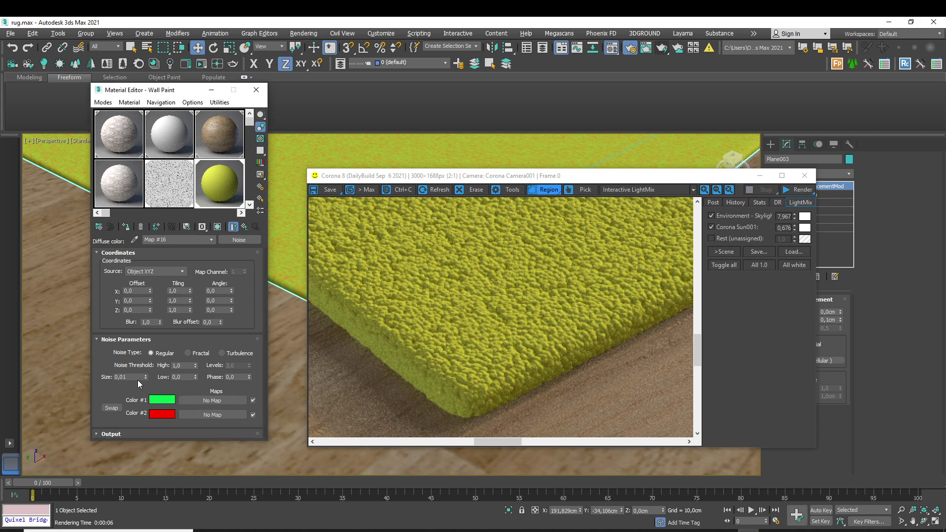
{"action": "left_click", "coordinate": [129, 377]}
{"action": "key", "text": "BackSpace"}
{"action": "left_click", "coordinate": [802, 190]}
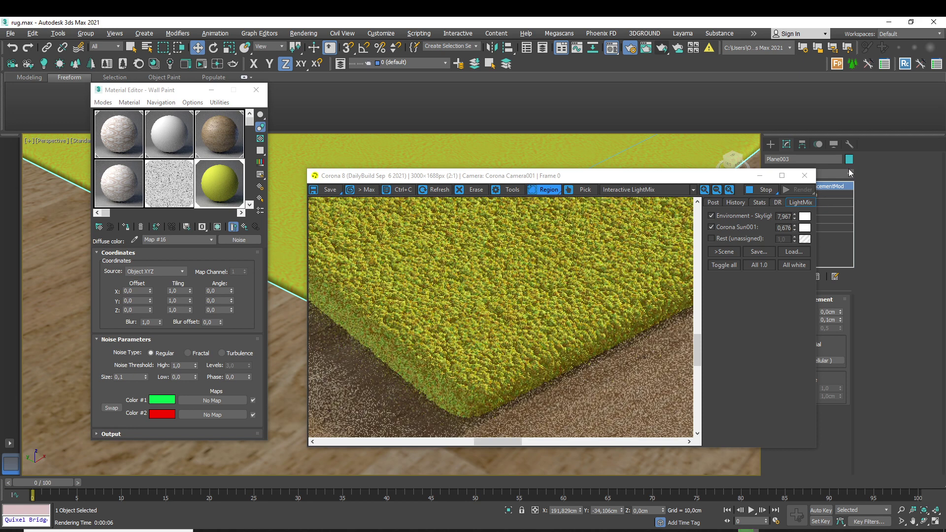
{"action": "scroll", "coordinate": [493, 323], "scroll_direction": "up", "scroll_amount": 2}
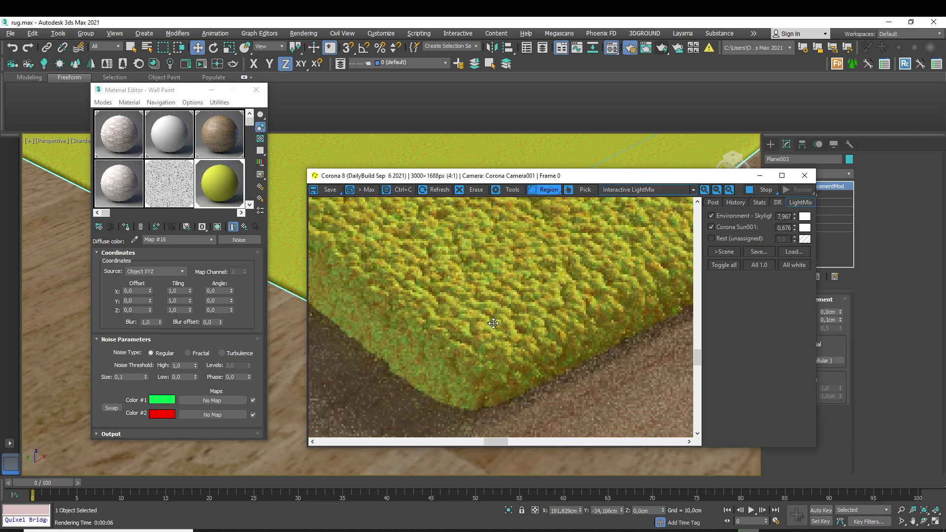
{"action": "scroll", "coordinate": [494, 332], "scroll_direction": "down", "scroll_amount": 1}
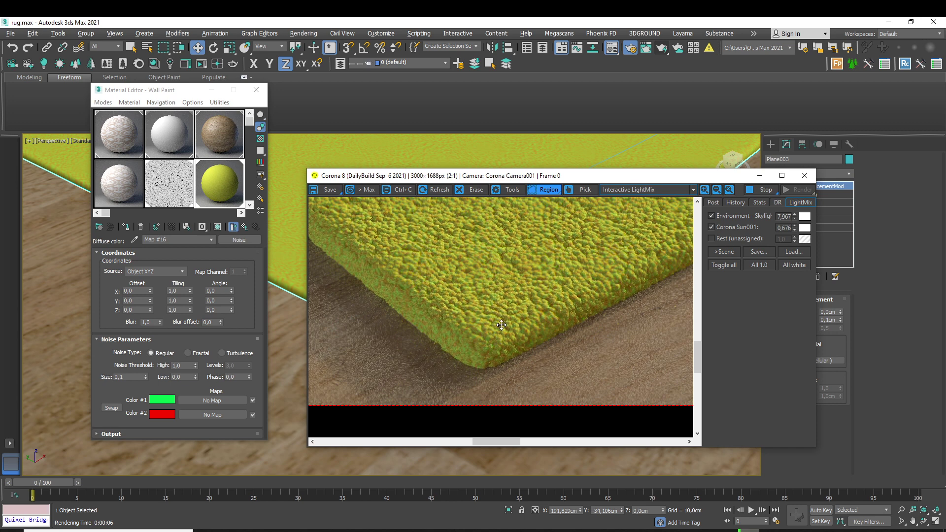
{"action": "scroll", "coordinate": [547, 290], "scroll_direction": "up", "scroll_amount": 1}
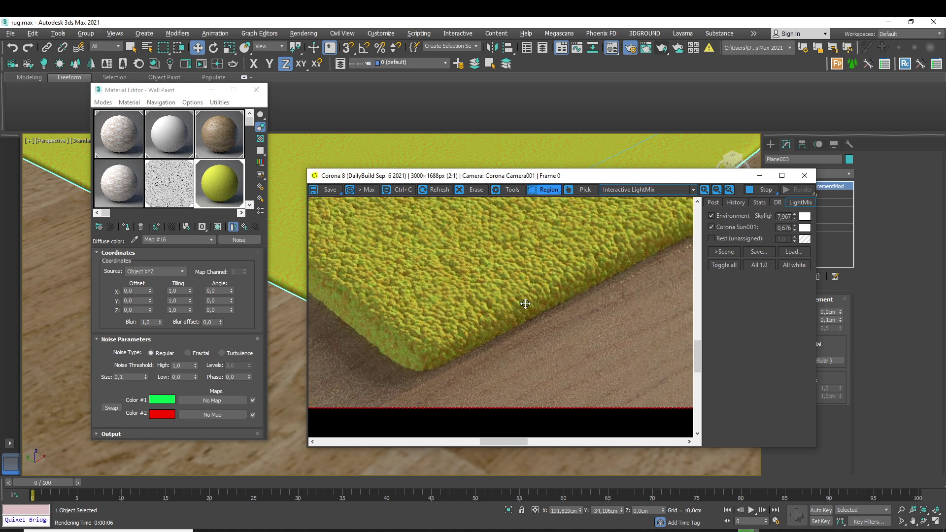
{"action": "scroll", "coordinate": [541, 305], "scroll_direction": "down", "scroll_amount": 1}
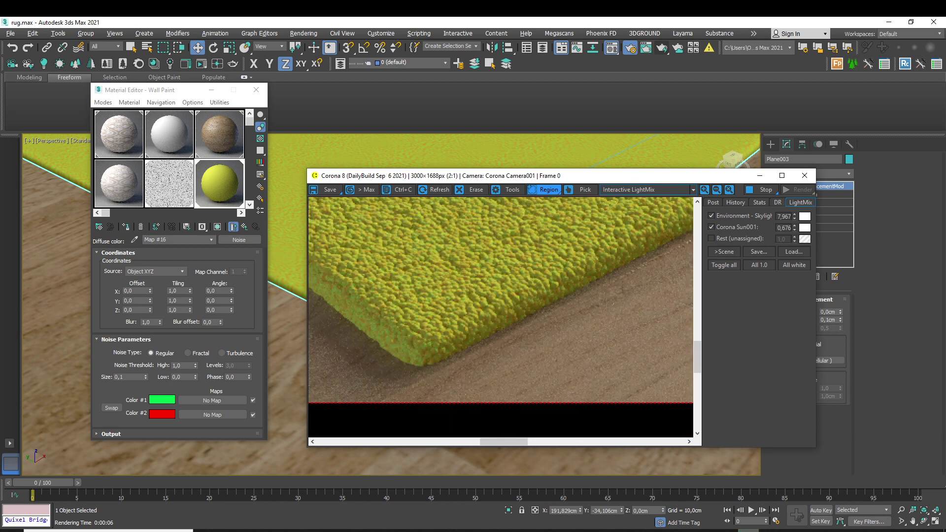
- Set the diffuse Noise size to 0,07 with the Fractal noise type and render the rug corner again
{"action": "left_click", "coordinate": [131, 380]}
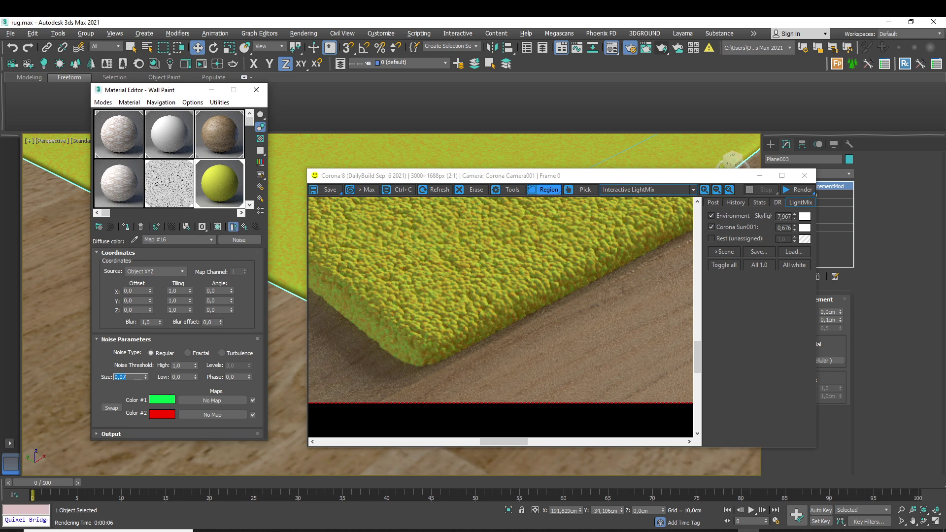
{"action": "left_click", "coordinate": [205, 352]}
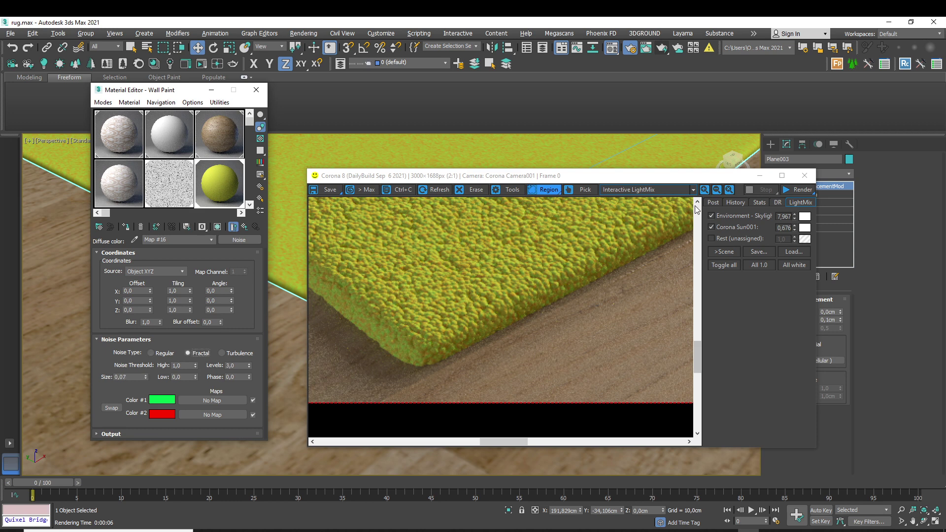
{"action": "left_click", "coordinate": [790, 191]}
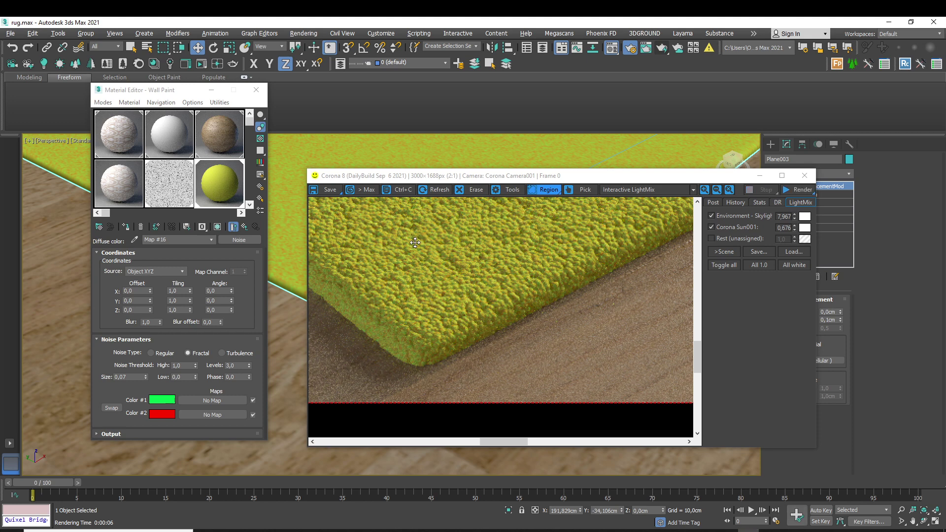
- Copy the test Noise size of 0,07 to the Noise map in the Cellular displacement and set its type to Fractal
{"action": "left_click", "coordinate": [138, 377]}
{"action": "key", "text": "ctrl+c"}
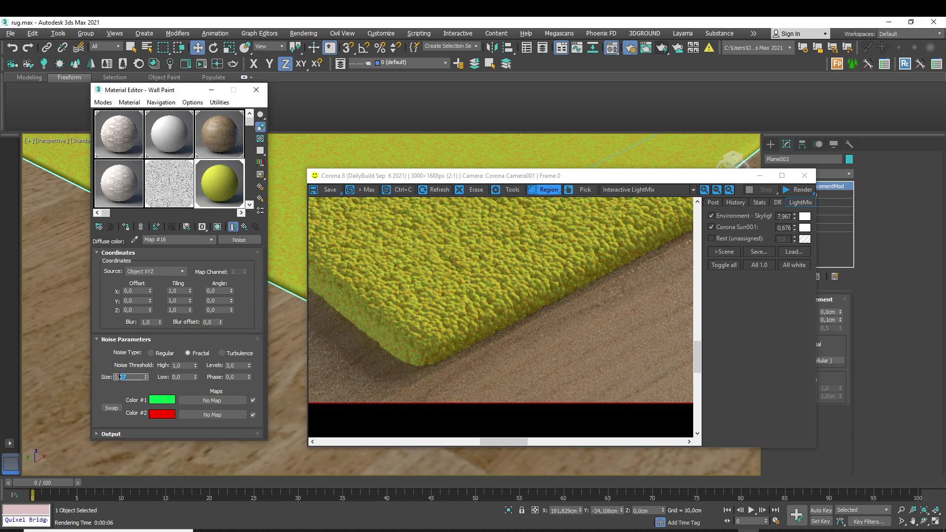
{"action": "left_click", "coordinate": [183, 197]}
{"action": "key", "text": "ctrl+v"}
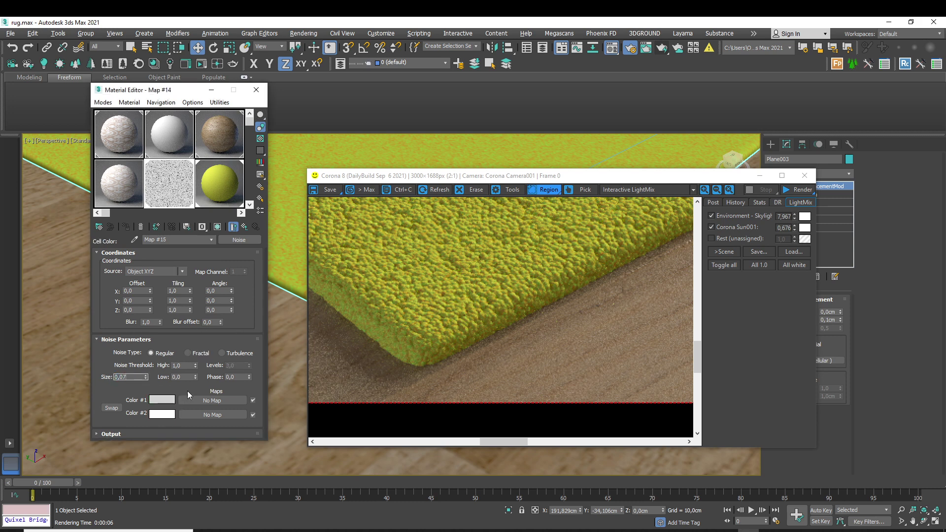
{"action": "left_click", "coordinate": [190, 351]}
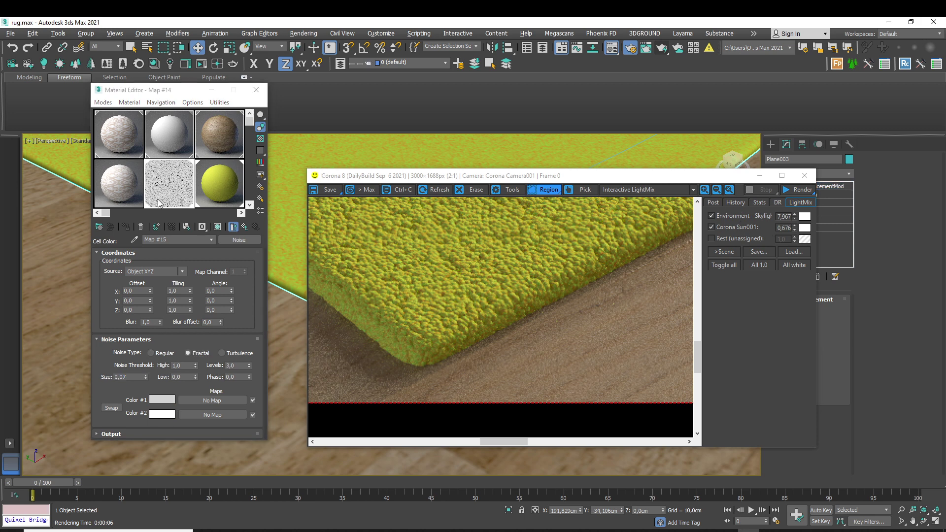
- Assign the patterned rug material back to the rug and render the corner region
{"action": "left_click", "coordinate": [122, 193]}
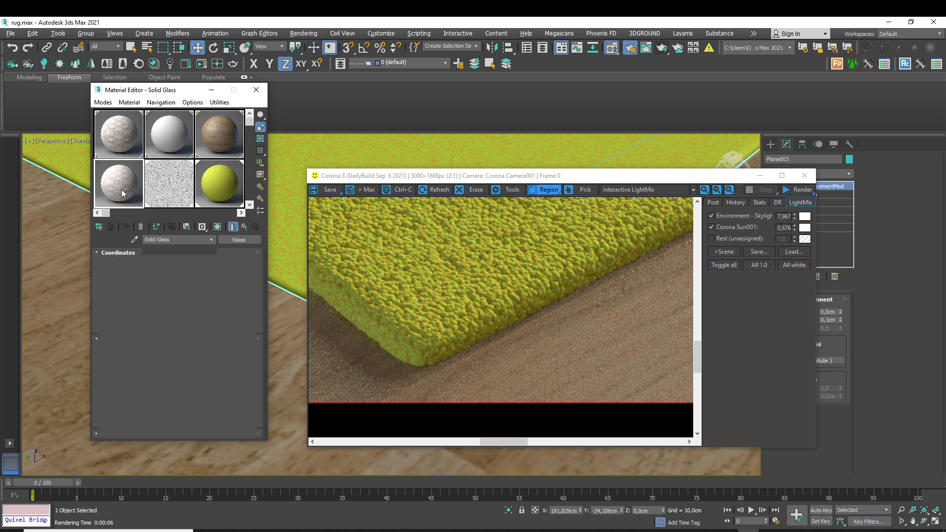
{"action": "left_click", "coordinate": [126, 227]}
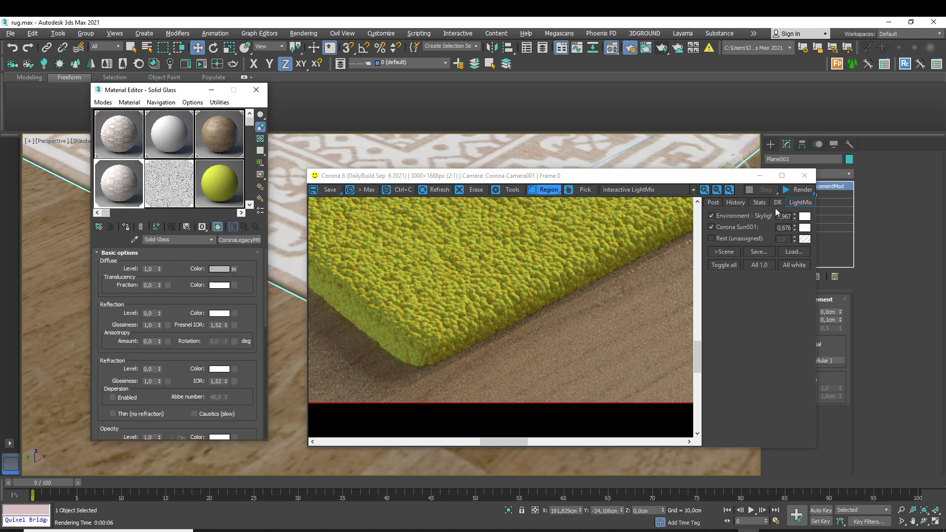
{"action": "left_click", "coordinate": [795, 190]}
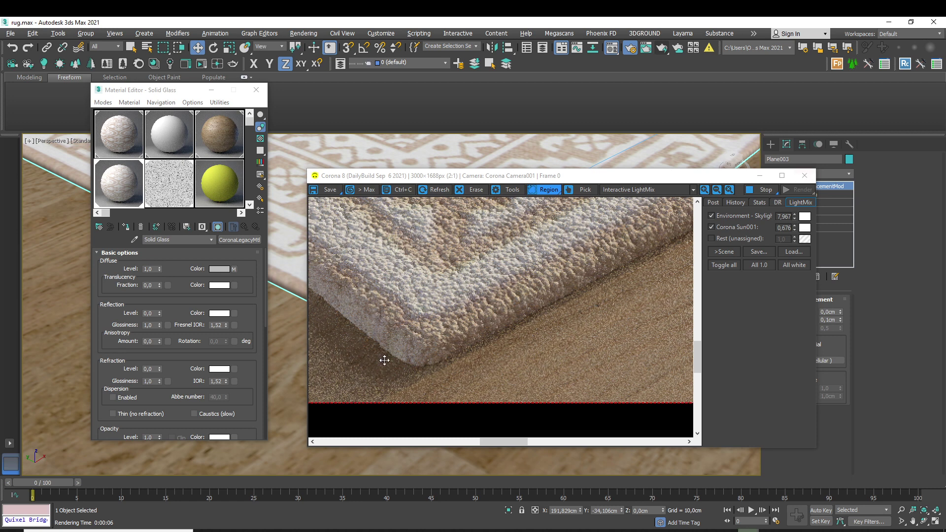
{"action": "scroll", "coordinate": [394, 340], "scroll_direction": "up", "scroll_amount": 1}
{"action": "scroll", "coordinate": [502, 296], "scroll_direction": "down", "scroll_amount": 1}
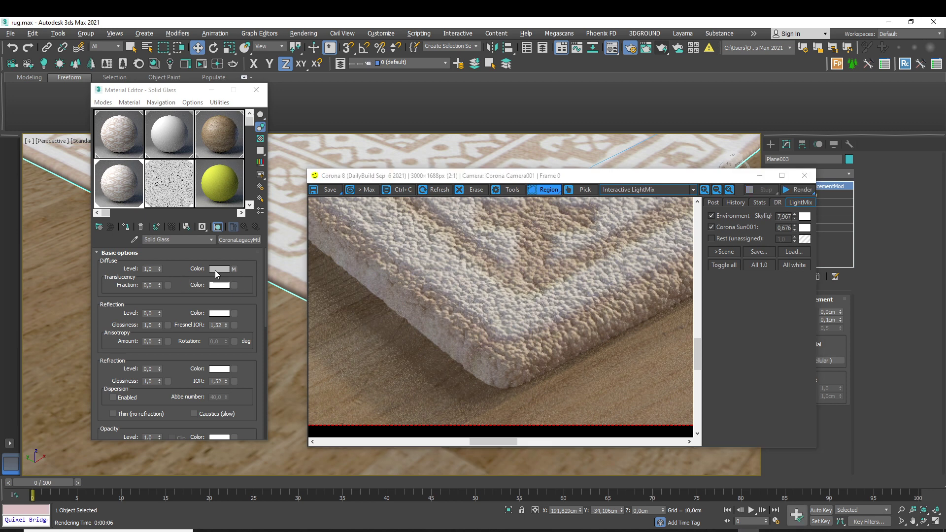
- Set the low noise threshold of the Cellular map's Noise to 0,355 and render the rug corner to inspect the pile
{"action": "left_click", "coordinate": [225, 262]}
{"action": "left_click", "coordinate": [234, 270]}
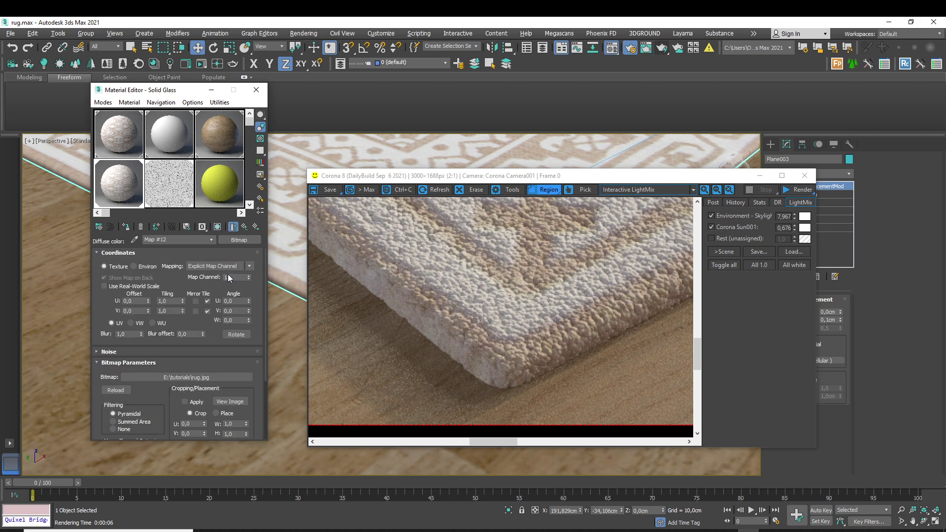
{"action": "left_click", "coordinate": [173, 201]}
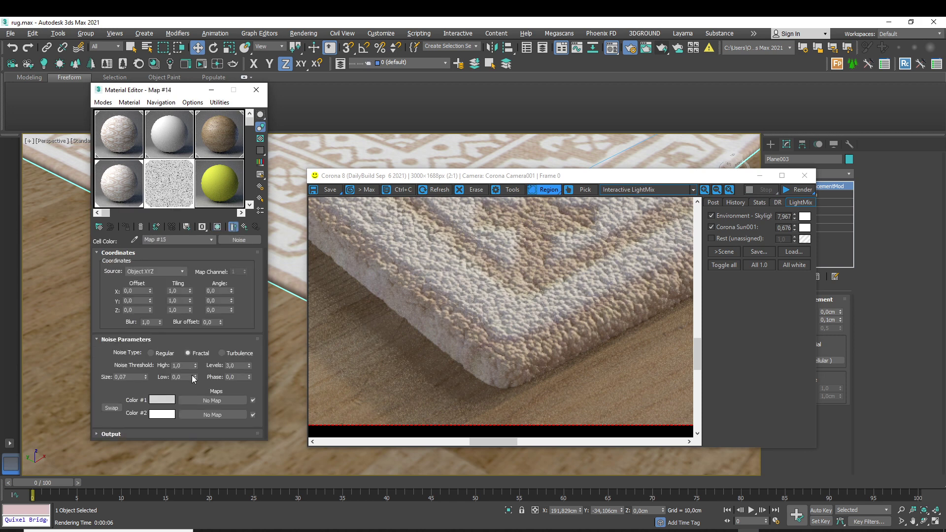
{"action": "left_click", "coordinate": [188, 365]}
{"action": "mouse_move", "coordinate": [195, 377]}
{"action": "left_mouse_down"}
{"action": "mouse_move", "coordinate": [199, 342]}
{"action": "mouse_move", "coordinate": [208, 381]}
{"action": "left_mouse_up"}
{"action": "left_click", "coordinate": [839, 218]}
{"action": "key", "text": "shift+q"}
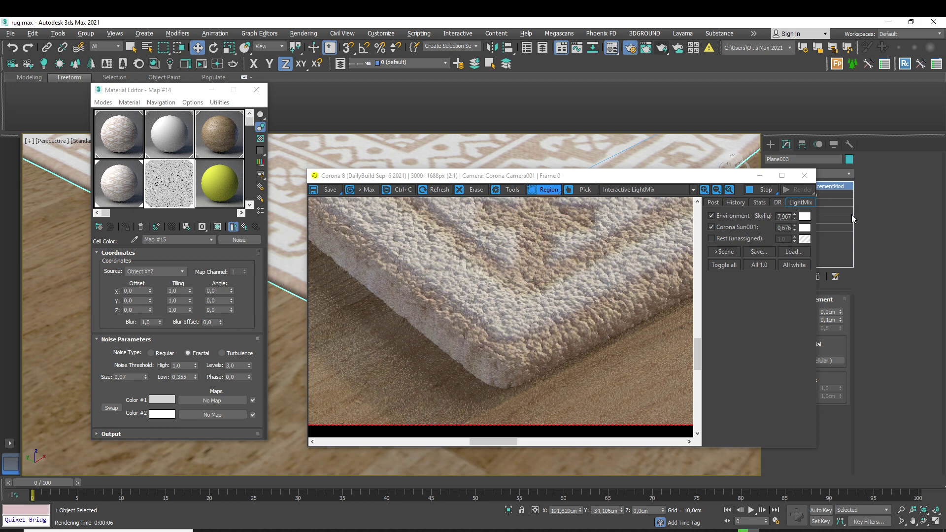
{"action": "scroll", "coordinate": [558, 345], "scroll_direction": "down", "scroll_amount": 1}
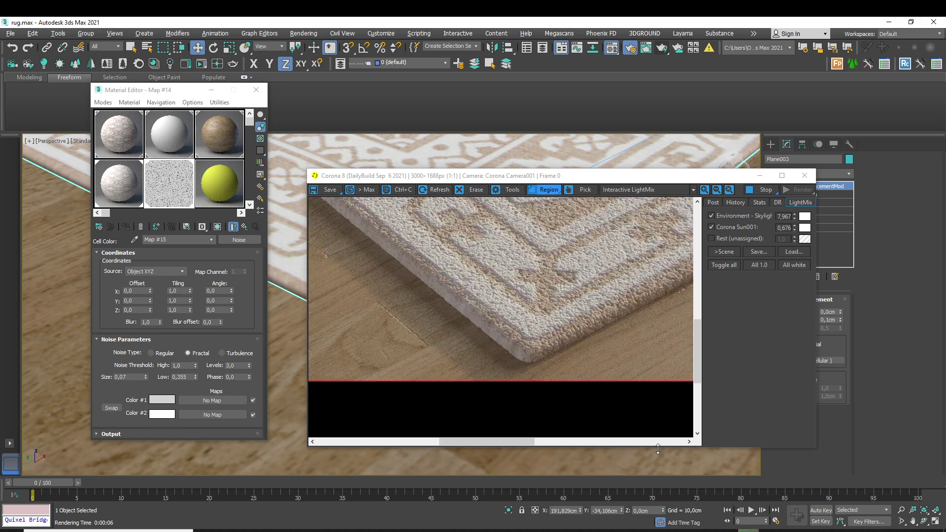
{"action": "middle_click_drag", "start_coordinate": [602, 258], "coordinate": [539, 320]}
{"action": "scroll", "coordinate": [540, 320], "scroll_direction": "down", "scroll_amount": 1}
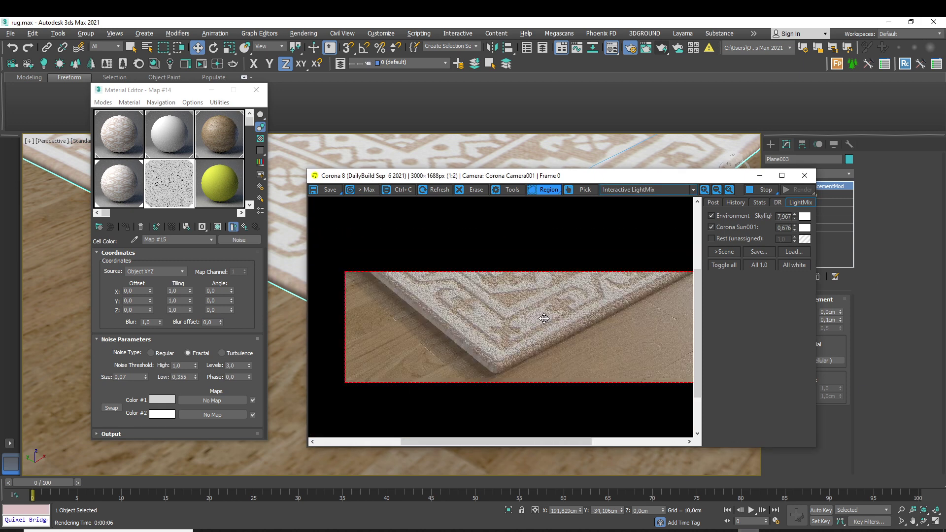
{"action": "scroll", "coordinate": [538, 321], "scroll_direction": "up", "scroll_amount": 1}
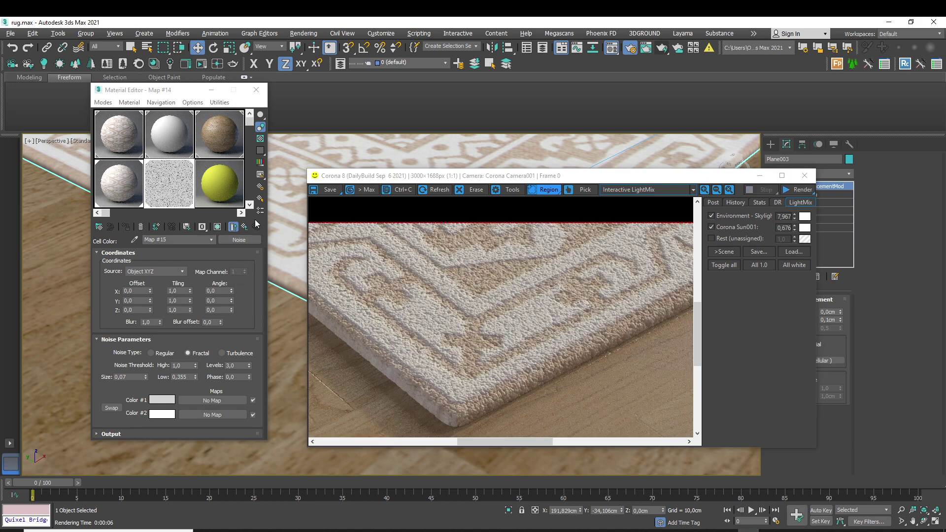
- Set the cell size of the parent Cellular map to 0,1
{"action": "left_click", "coordinate": [245, 226]}
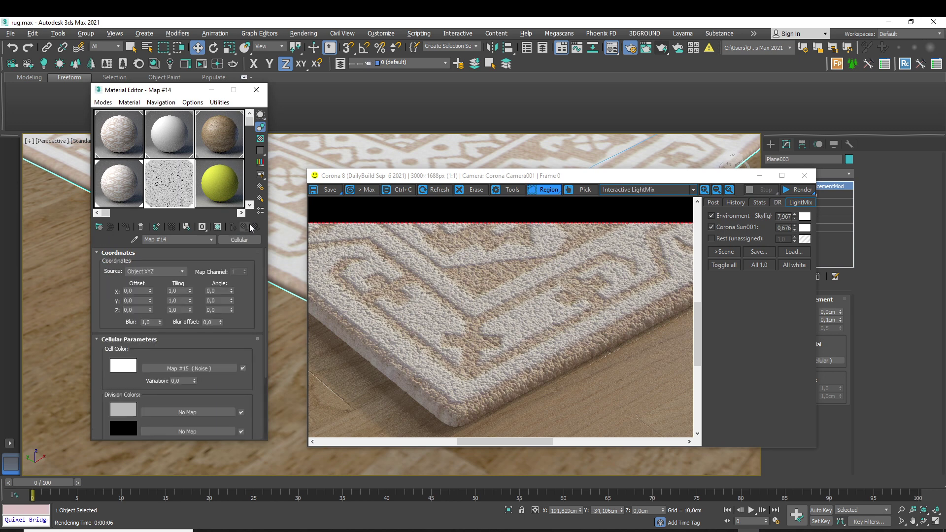
{"action": "scroll", "coordinate": [191, 355], "scroll_direction": "down", "scroll_amount": 5}
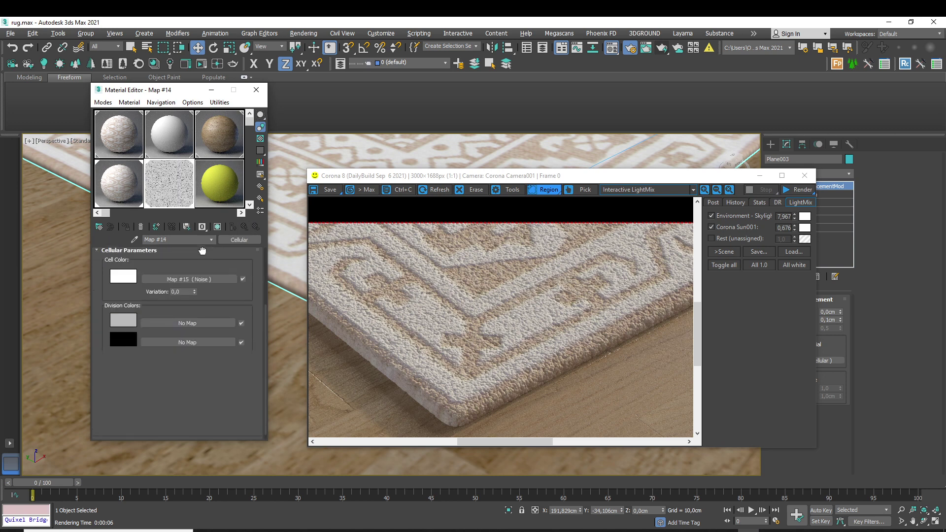
{"action": "key", "text": "BackSpace"}
{"action": "type", "text": "1"}
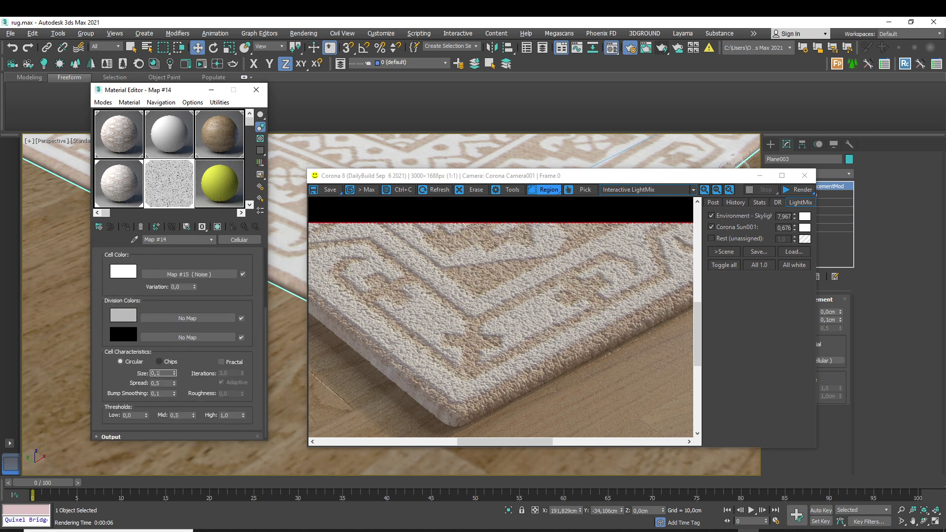
{"action": "key", "text": "Return"}
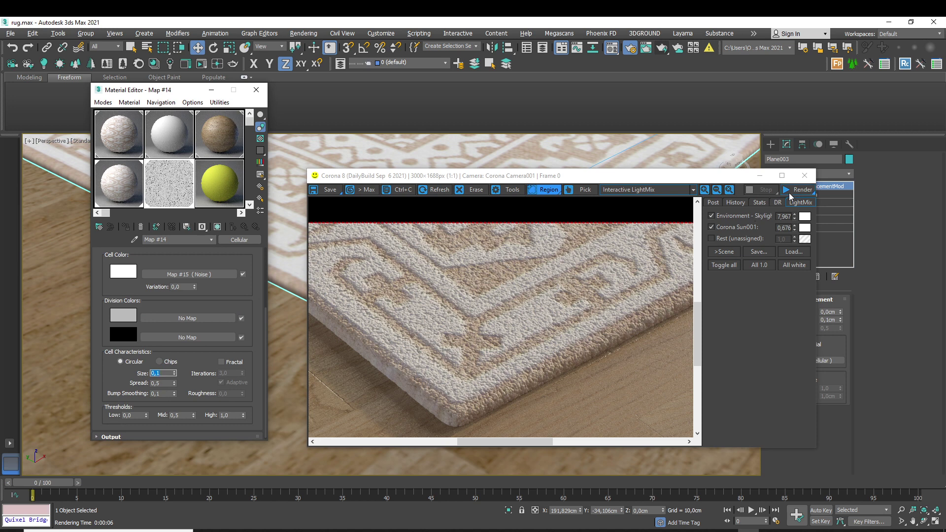
- Replace the rug material's diffuse bitmap with a Falloff map, keeping the rug.jpg bitmap as a sub-map
{"action": "left_click", "coordinate": [160, 185]}
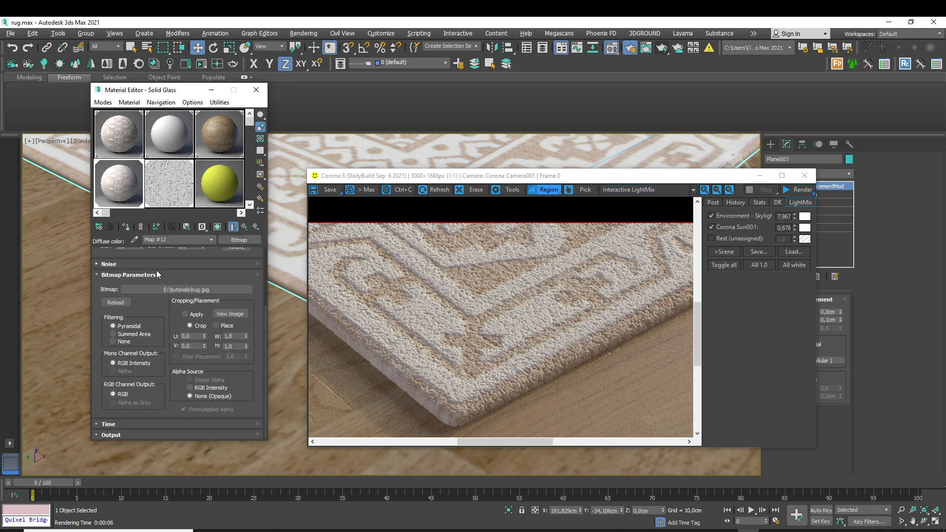
{"action": "left_click", "coordinate": [244, 227]}
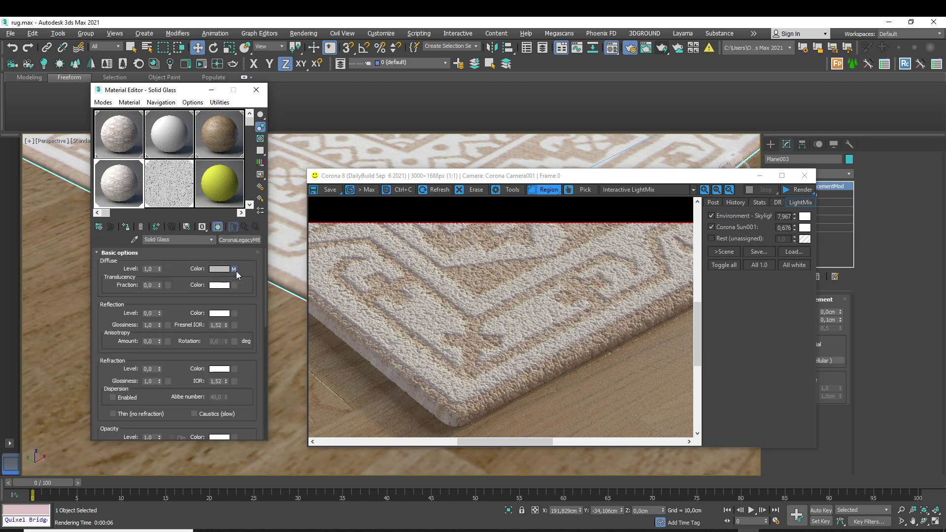
{"action": "left_click", "coordinate": [235, 269]}
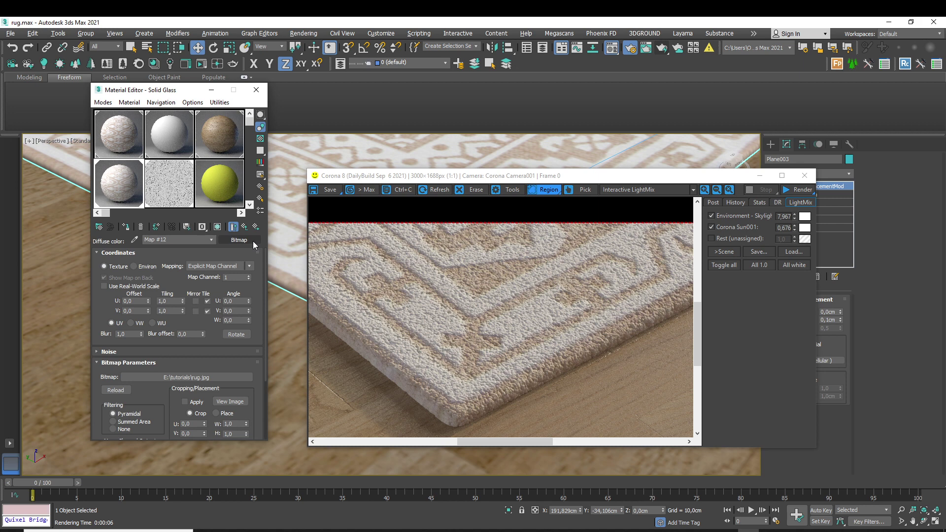
{"action": "left_click", "coordinate": [253, 241]}
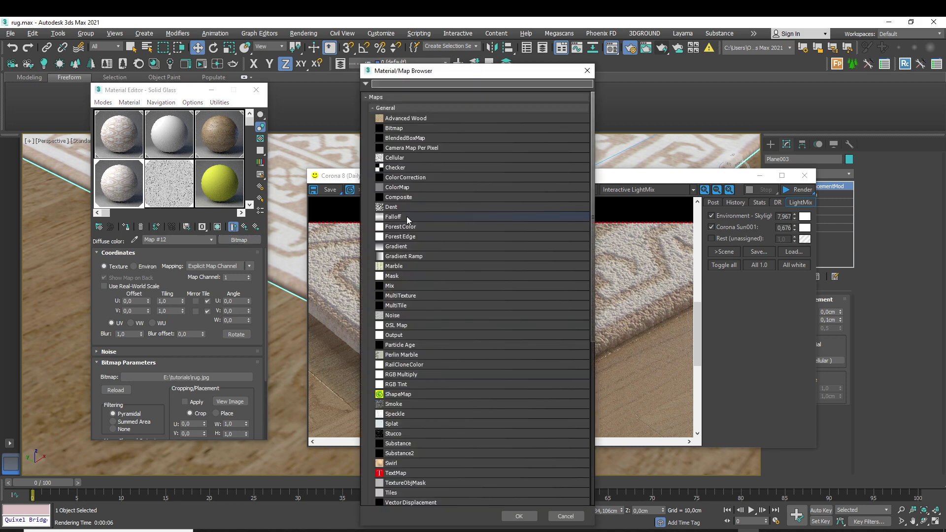
{"action": "left_click", "coordinate": [406, 217]}
{"action": "double_click", "coordinate": [407, 217]}
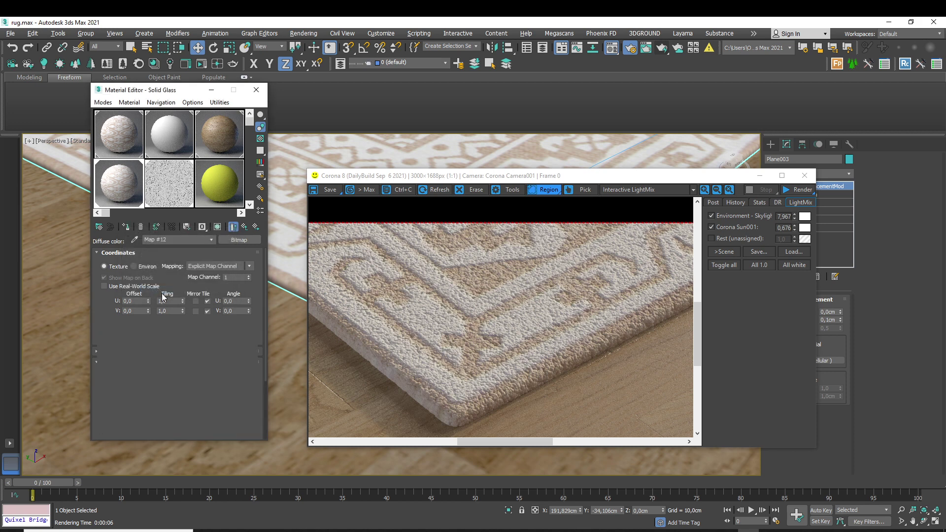
{"action": "left_click", "coordinate": [162, 292]}
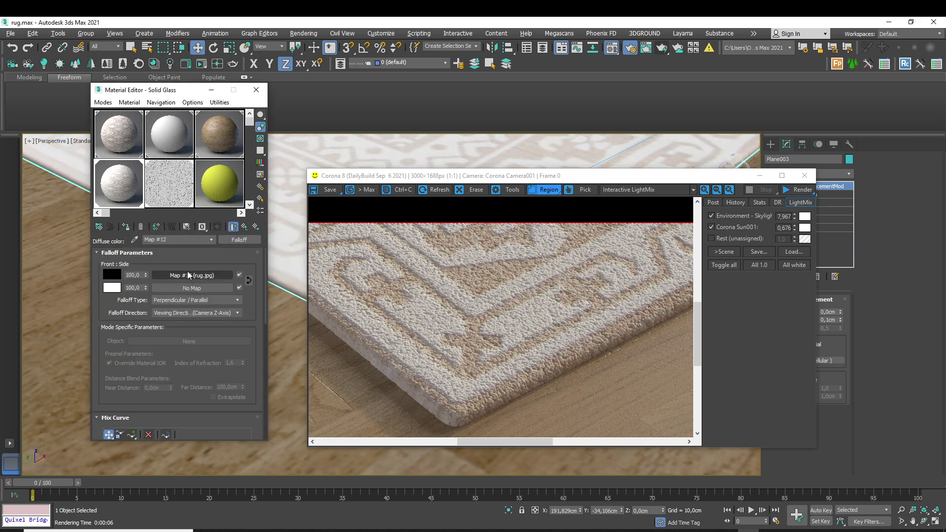
- Render the rug corner with the Falloff map and inspect how it affects the pattern and edges
{"action": "left_click", "coordinate": [801, 189]}
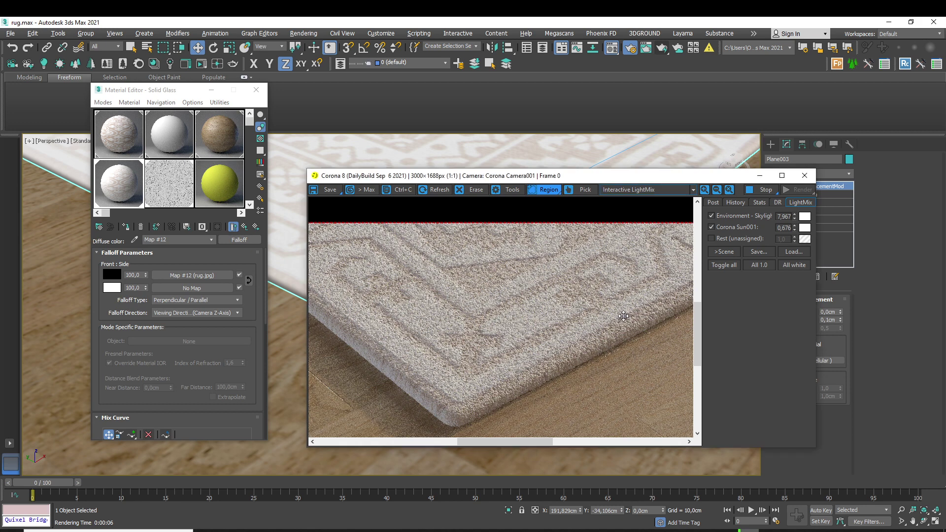
{"action": "left_click_drag", "start_coordinate": [623, 315], "coordinate": [608, 320]}
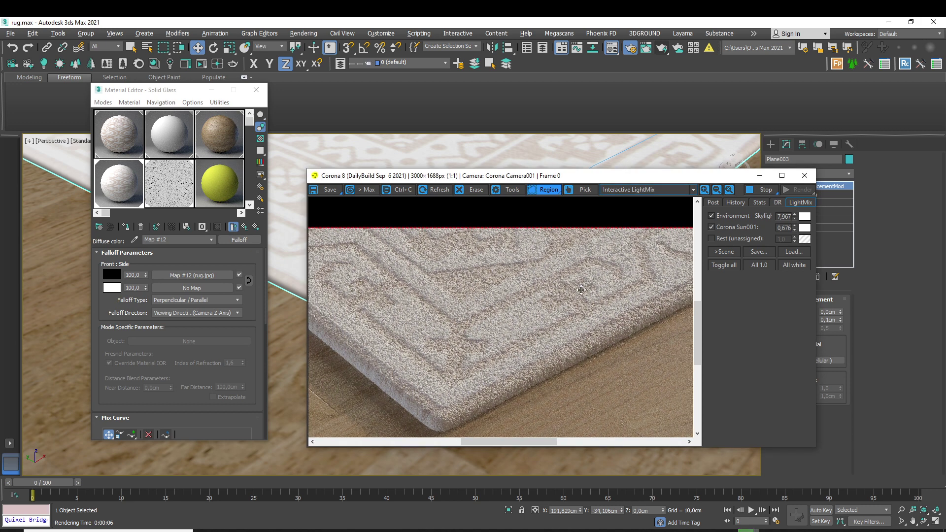
{"action": "left_click_drag", "start_coordinate": [498, 344], "coordinate": [532, 329]}
{"action": "scroll", "coordinate": [540, 355], "scroll_direction": "down", "scroll_amount": 1}
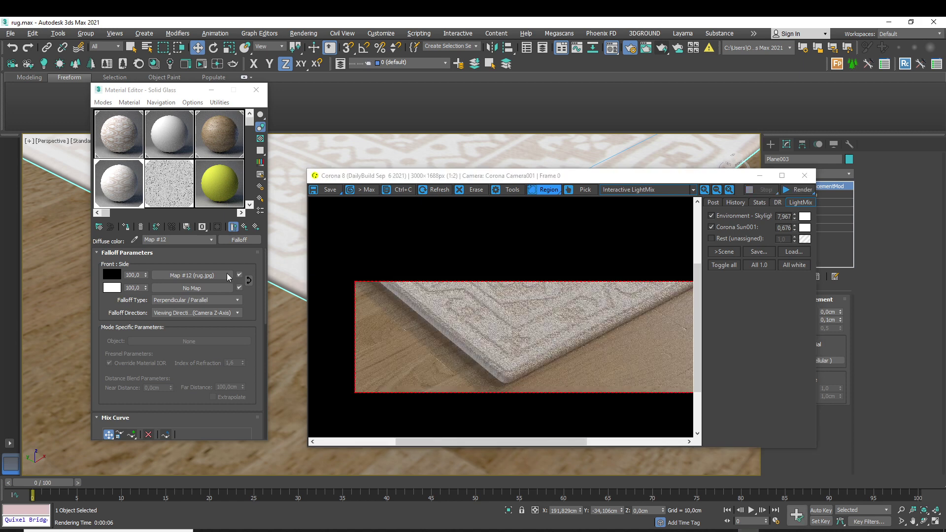
- Copy the rug.jpg bitmap from the Falloff's front slot to its side slot as an independent copy
{"action": "left_click", "coordinate": [216, 290]}
{"action": "left_click_drag", "start_coordinate": [217, 289], "coordinate": [217, 289]}
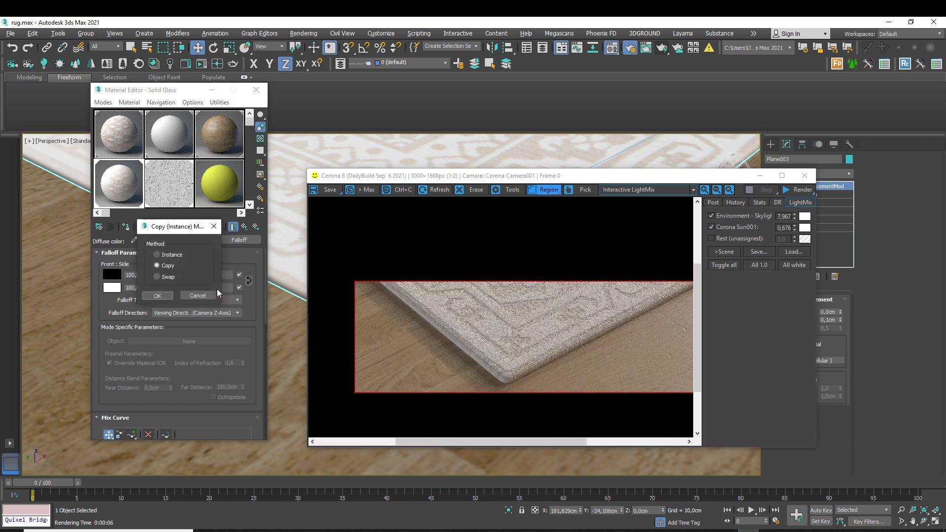
{"action": "left_click", "coordinate": [169, 302]}
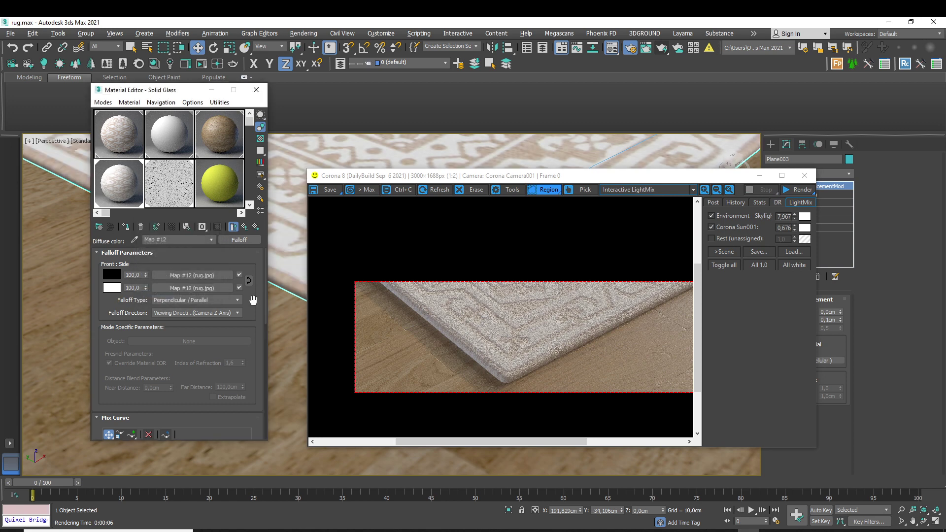
- Wrap the Falloff's side bitmap in a Color Correction map, keeping the old map as a sub-map
{"action": "left_click", "coordinate": [209, 286]}
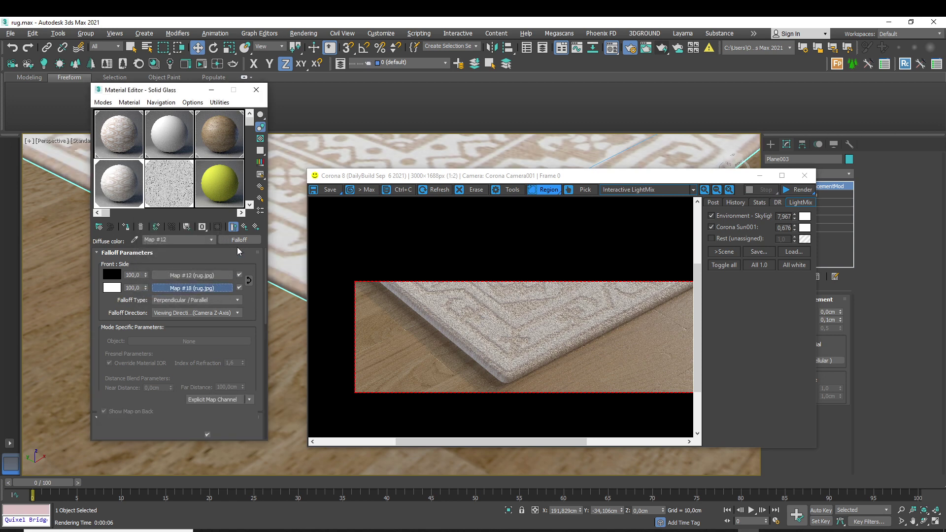
{"action": "left_click", "coordinate": [256, 240]}
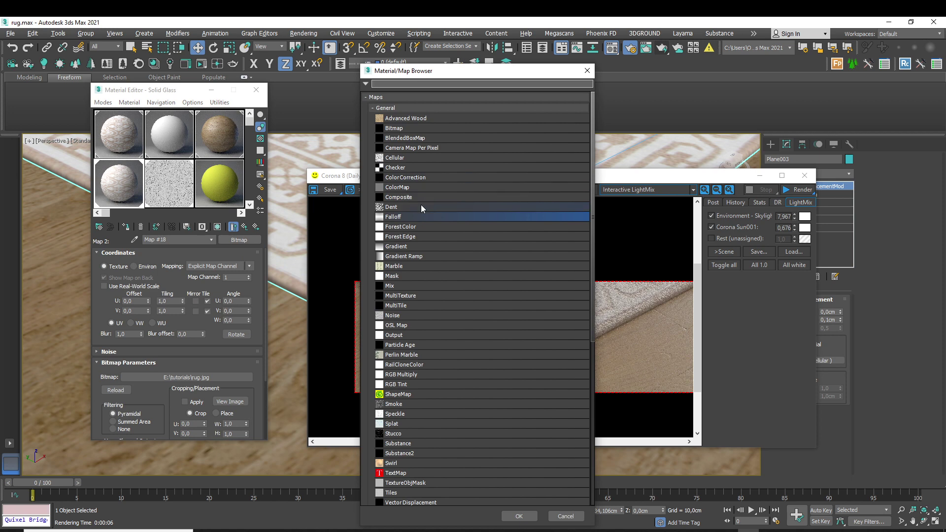
{"action": "double_click", "coordinate": [404, 188]}
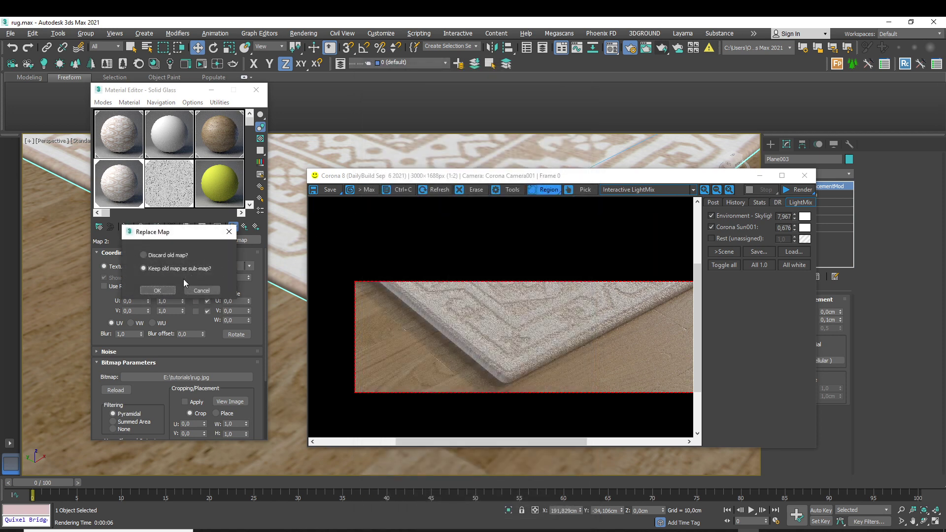
{"action": "left_click", "coordinate": [157, 290]}
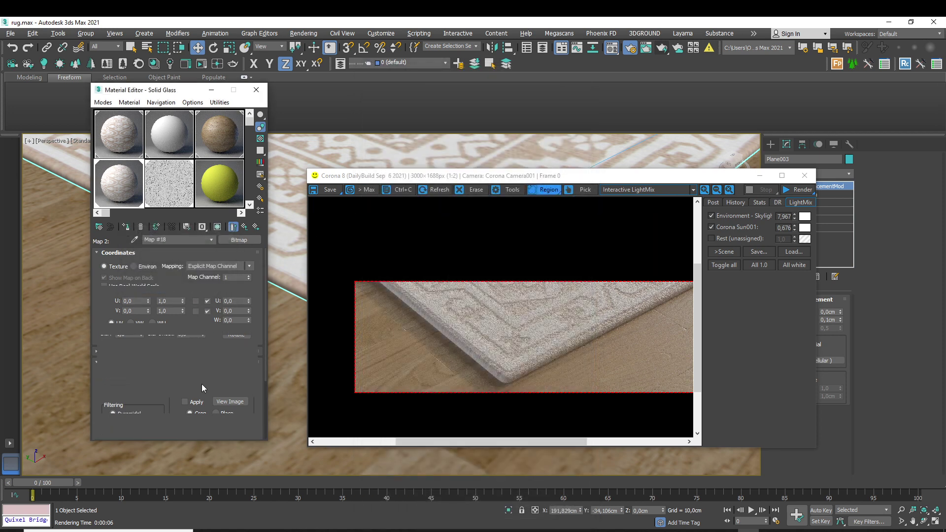
- Switch the Color Correction lightness to Advanced, set the RGB gamma/contrast to 1,33, and return to the Falloff map
{"action": "left_click", "coordinate": [200, 429]}
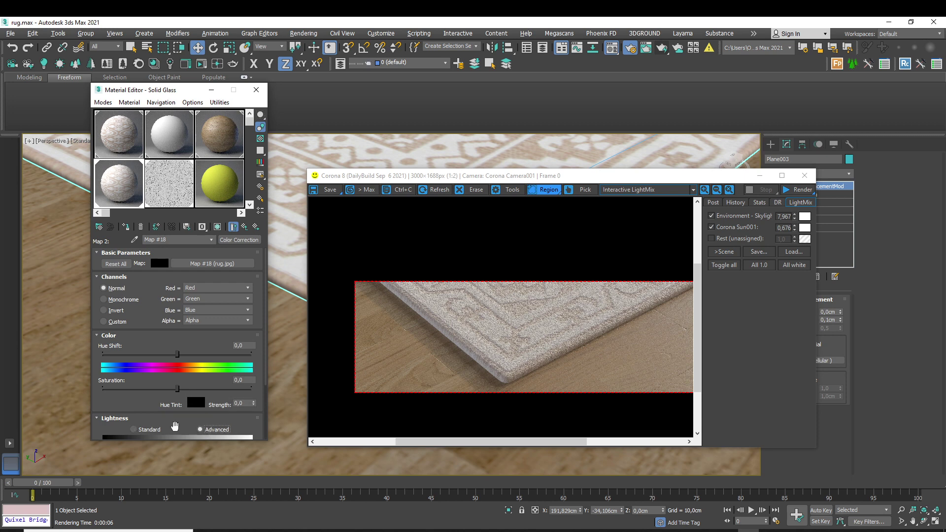
{"action": "scroll", "coordinate": [176, 426], "scroll_direction": "down", "scroll_amount": 3}
{"action": "left_click_drag", "start_coordinate": [185, 388], "coordinate": [191, 371]}
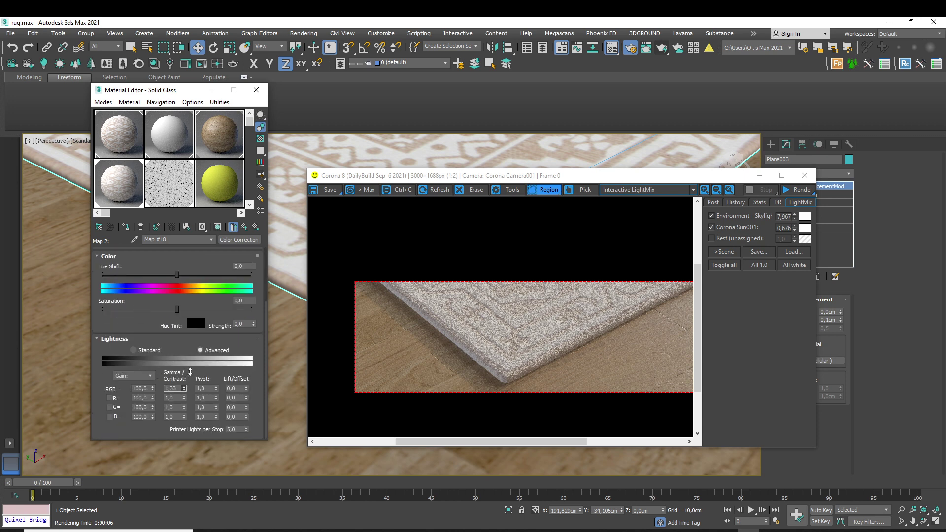
{"action": "left_click", "coordinate": [248, 225]}
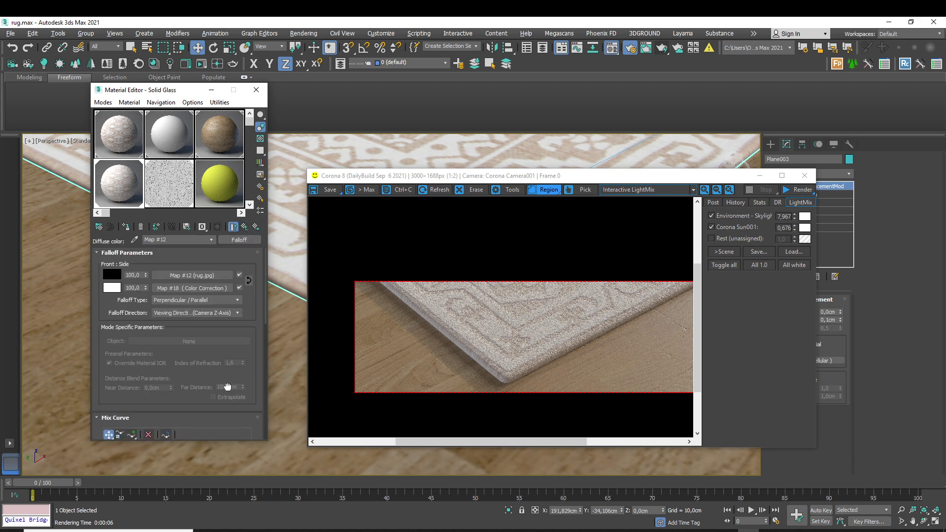
- Wrap the Falloff's front rug.jpg bitmap in a Color Correction map, keeping the old map as a sub-map
{"action": "left_click", "coordinate": [184, 270]}
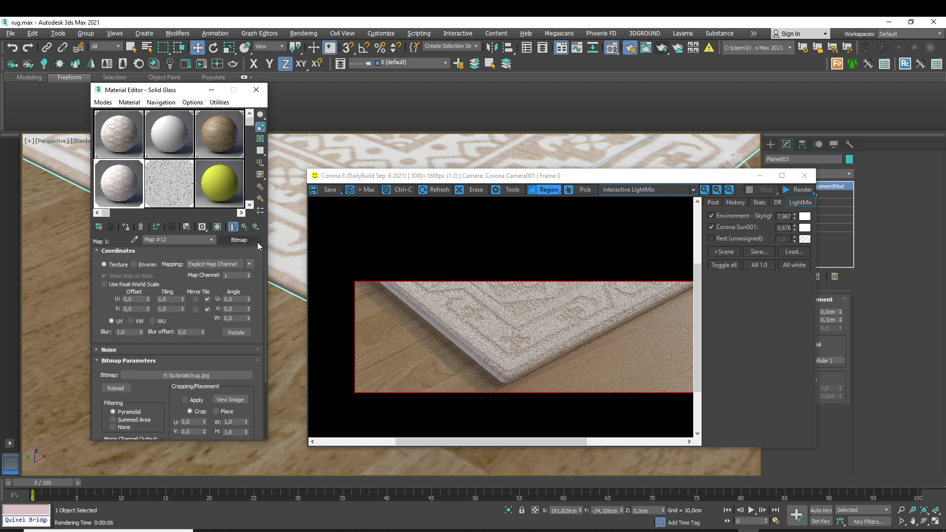
{"action": "left_click", "coordinate": [257, 242]}
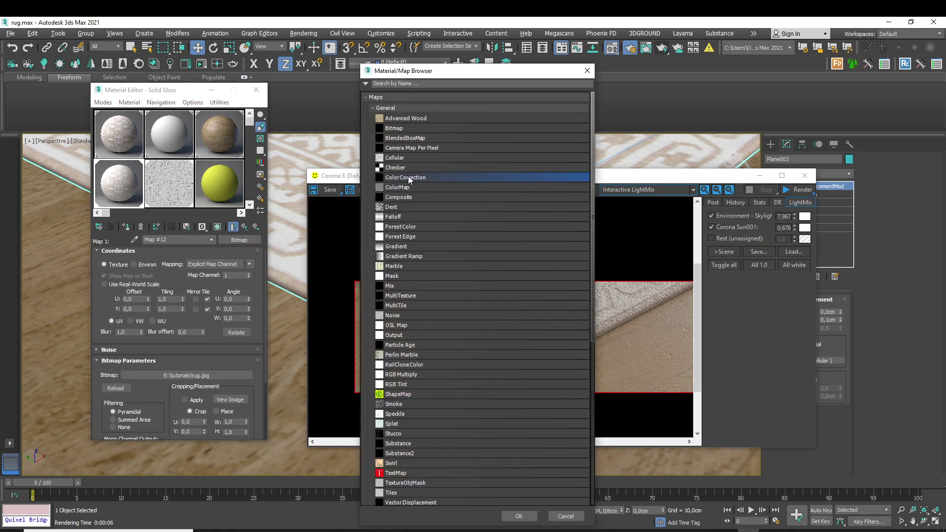
{"action": "double_click", "coordinate": [410, 187]}
{"action": "left_click", "coordinate": [158, 290]}
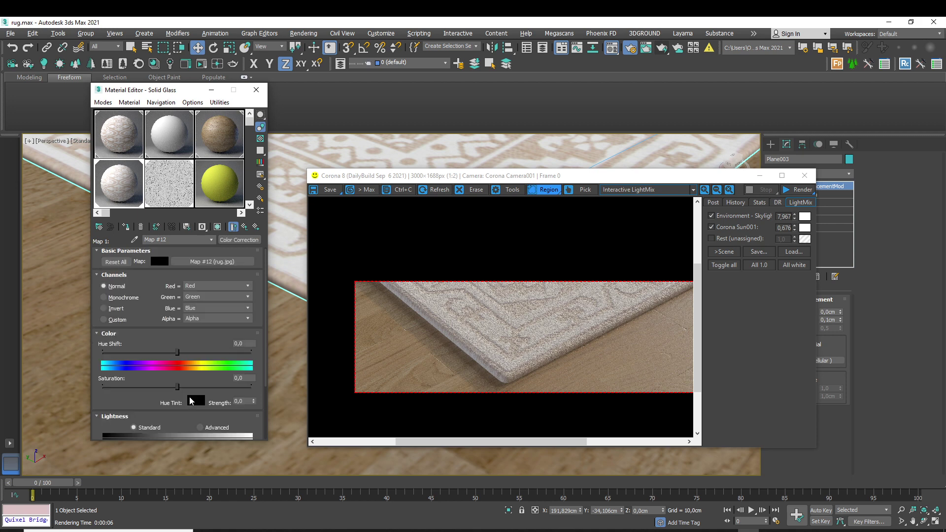
- Switch the front Color Correction's lightness to Advanced and set its RGB gamma/contrast to 0,58
{"action": "left_click", "coordinate": [215, 428]}
{"action": "scroll", "coordinate": [215, 428], "scroll_direction": "down", "scroll_amount": 3}
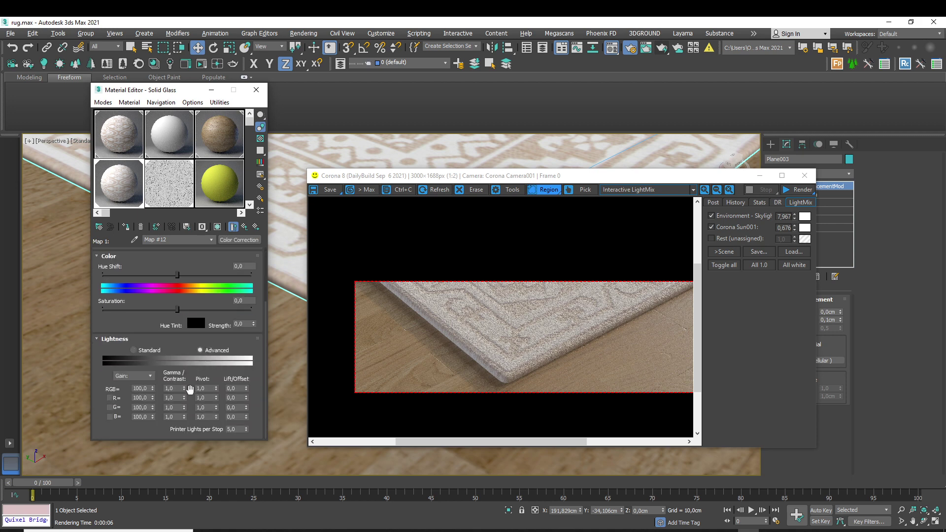
{"action": "left_click_drag", "start_coordinate": [184, 388], "coordinate": [185, 413]}
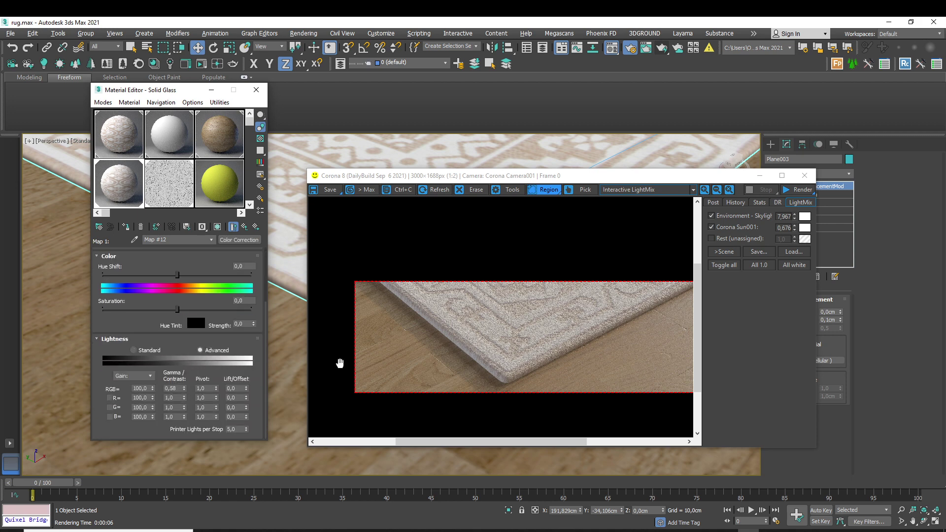
- Render and inspect the rug corner up close with the corrected front map, and clear the render region
{"action": "left_click", "coordinate": [801, 191]}
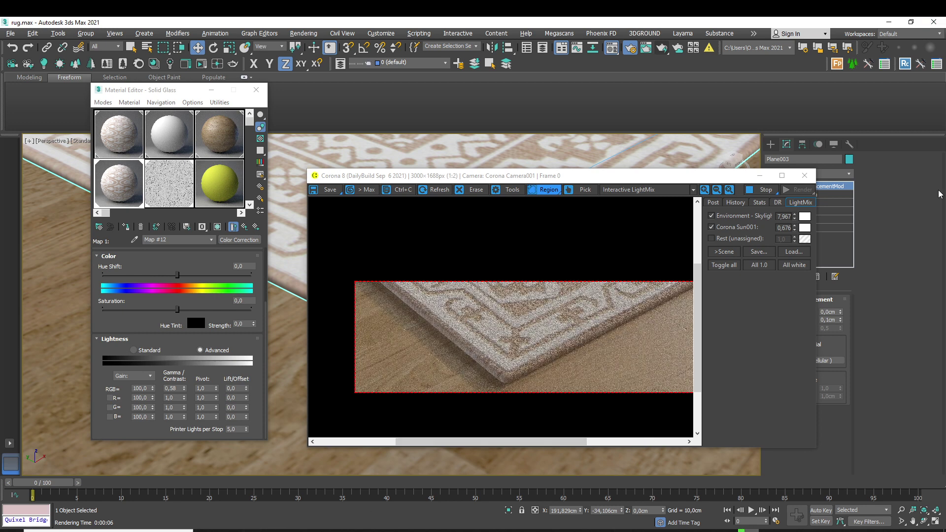
{"action": "left_click", "coordinate": [782, 176]}
{"action": "scroll", "coordinate": [437, 323], "scroll_direction": "up", "scroll_amount": 4}
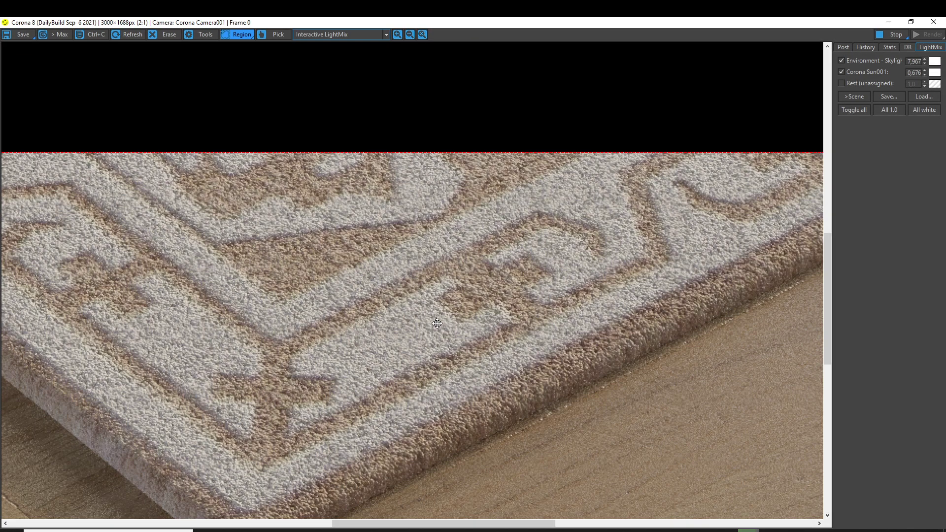
{"action": "scroll", "coordinate": [437, 323], "scroll_direction": "down", "scroll_amount": 2}
{"action": "scroll", "coordinate": [300, 328], "scroll_direction": "up", "scroll_amount": 2}
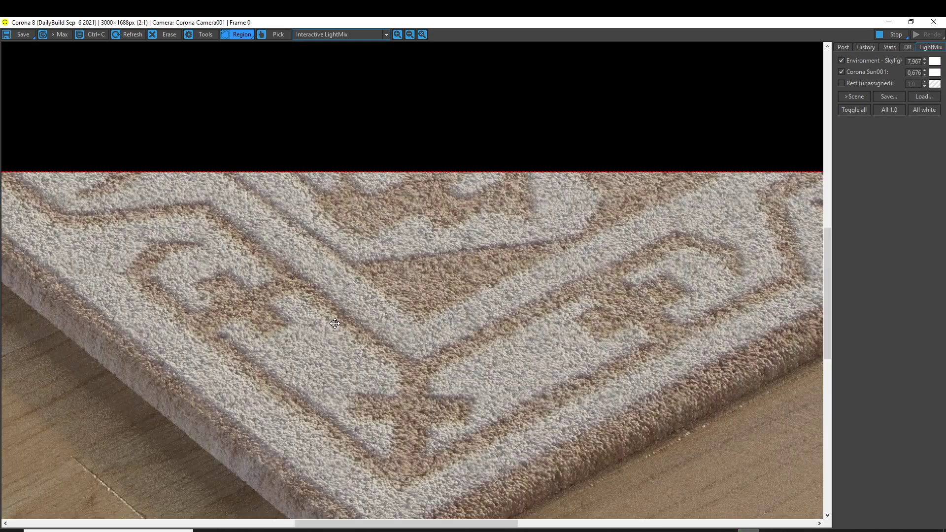
{"action": "scroll", "coordinate": [416, 357], "scroll_direction": "down", "scroll_amount": 2}
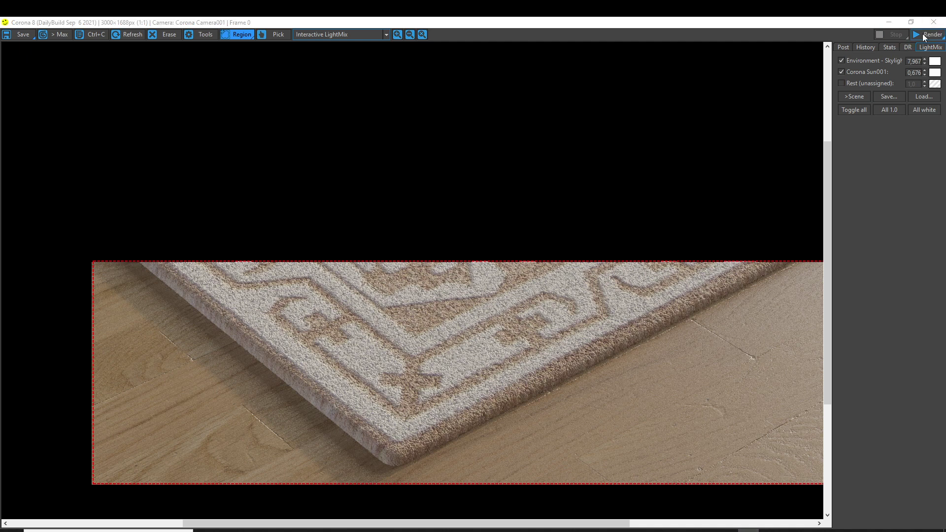
{"action": "right_click", "coordinate": [237, 35]}
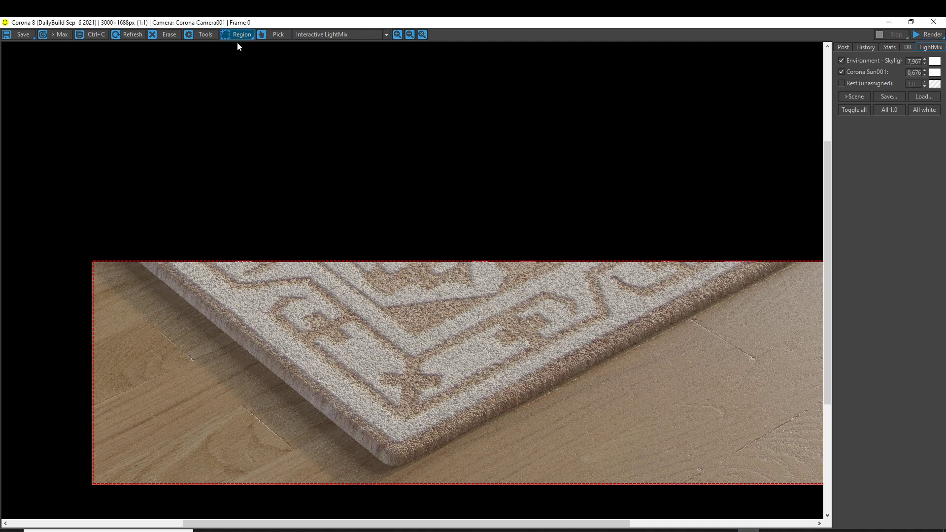
{"action": "left_click", "coordinate": [240, 59]}
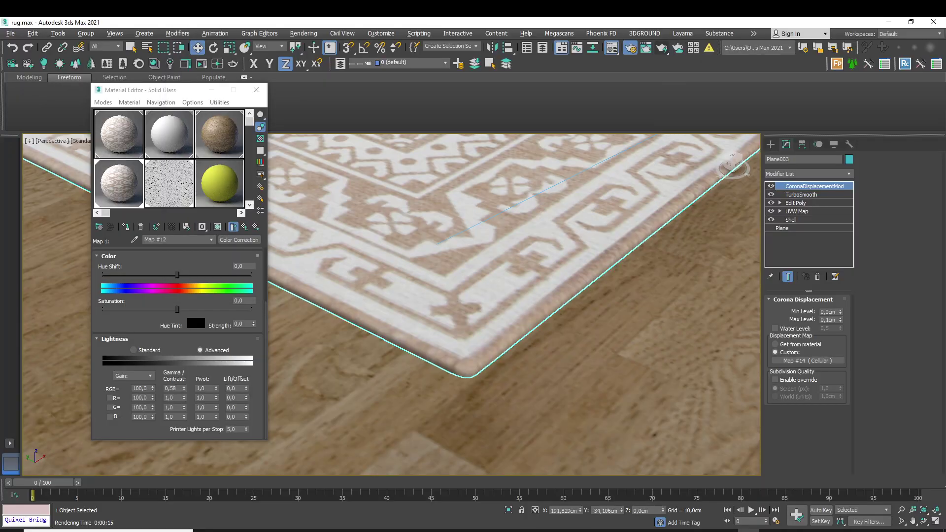
- Try to render the whole rug after zooming out the perspective view
{"action": "scroll", "coordinate": [335, 209], "scroll_direction": "up", "scroll_amount": 5}
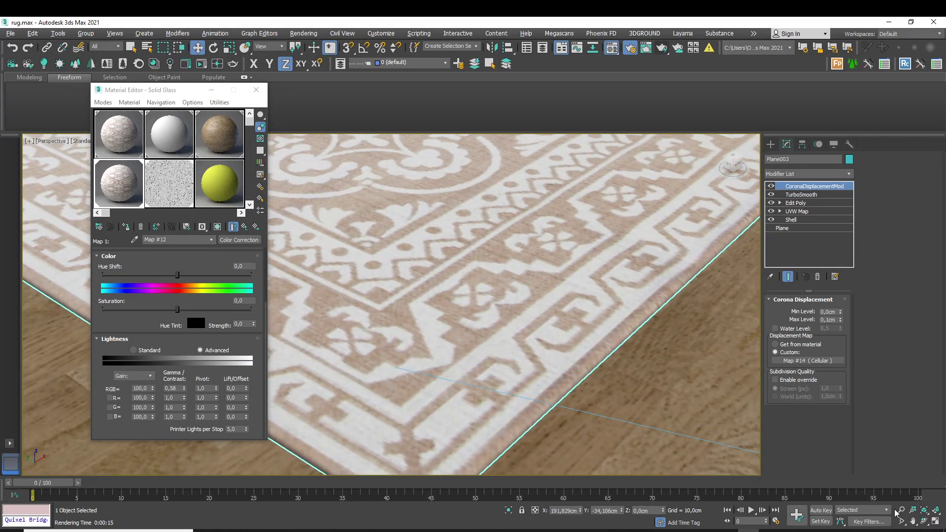
{"action": "left_click", "coordinate": [901, 509]}
{"action": "scroll", "coordinate": [612, 236], "scroll_direction": "down", "scroll_amount": 6}
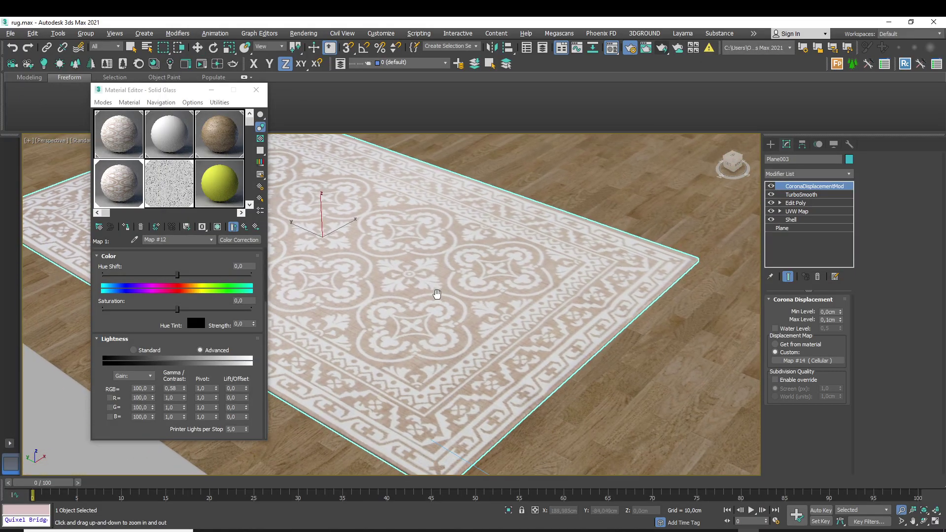
{"action": "left_click_drag", "start_coordinate": [375, 243], "coordinate": [375, 260]}
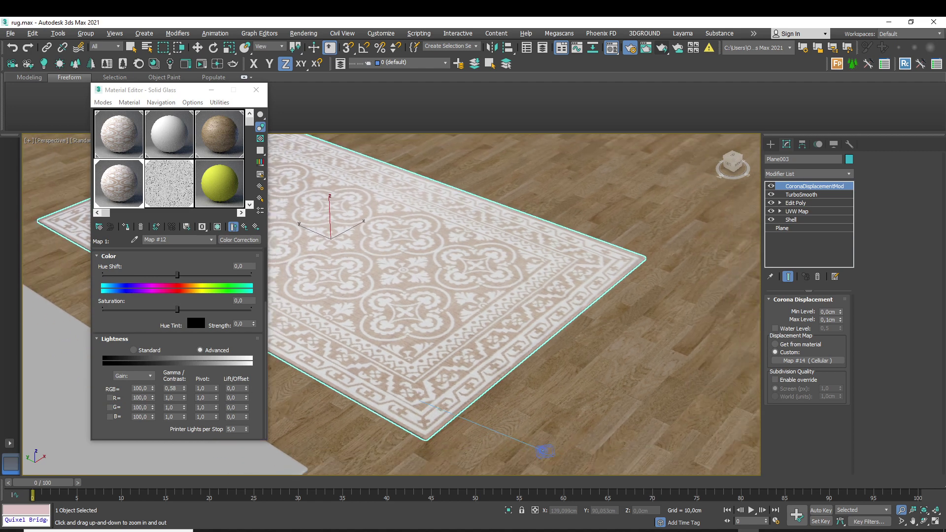
{"action": "key", "text": "shift+q"}
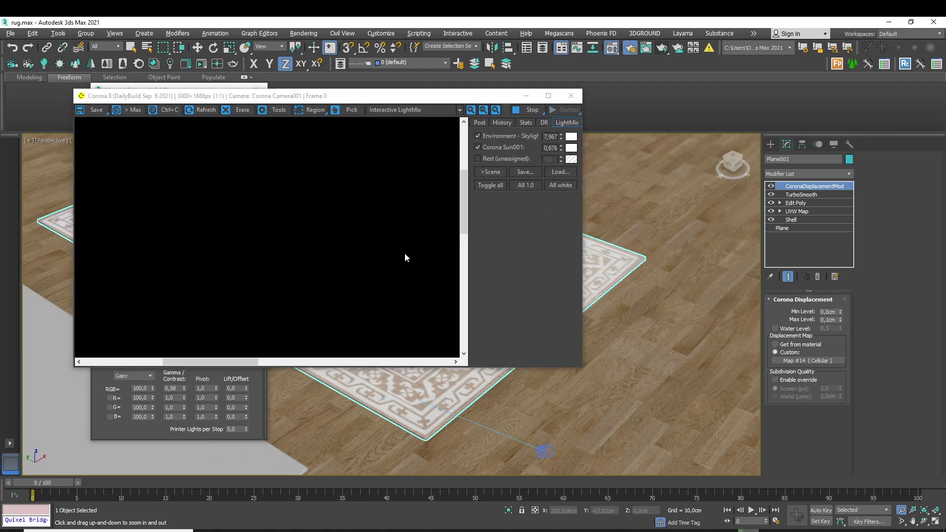
{"action": "scroll", "coordinate": [326, 255], "scroll_direction": "down", "scroll_amount": 3}
{"action": "scroll", "coordinate": [301, 231], "scroll_direction": "up", "scroll_amount": 1}
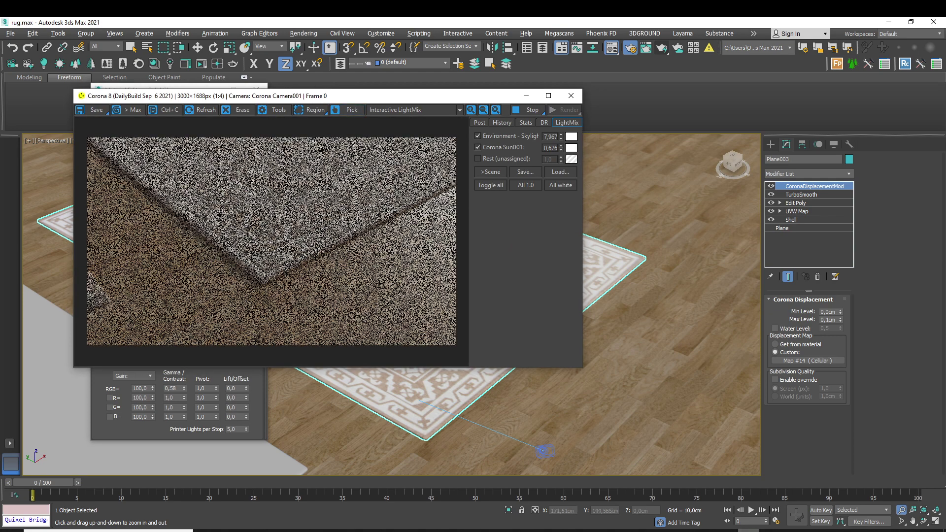
{"action": "left_click", "coordinate": [62, 142]}
{"action": "left_click", "coordinate": [266, 147]}
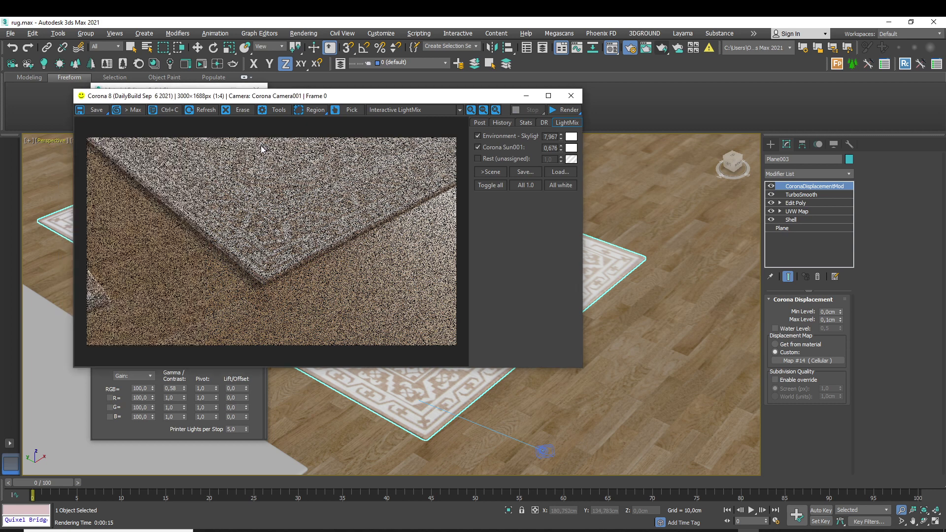
- Switch the viewport to Corona Camera001 and dolly the camera back until the whole rug is framed
{"action": "left_click", "coordinate": [52, 142]}
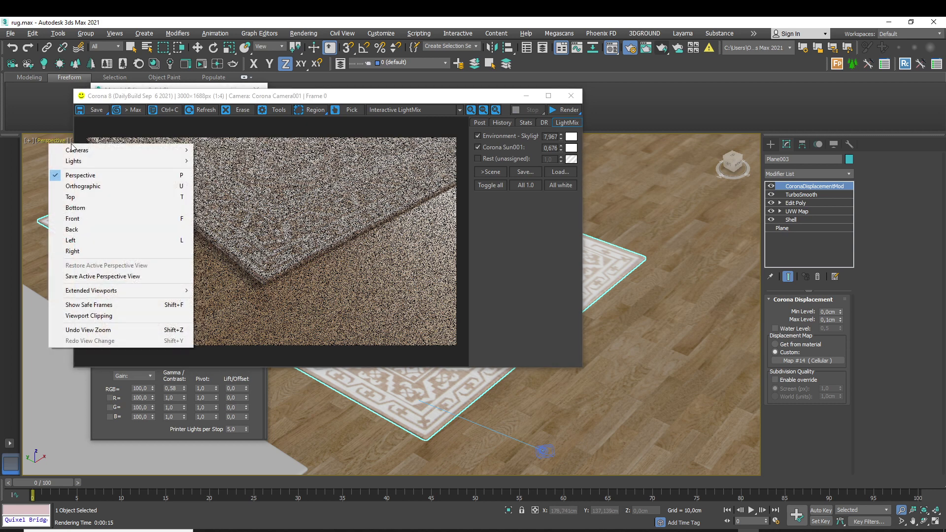
{"action": "mouse_move", "coordinate": [147, 149]}
{"action": "left_click", "coordinate": [229, 151]}
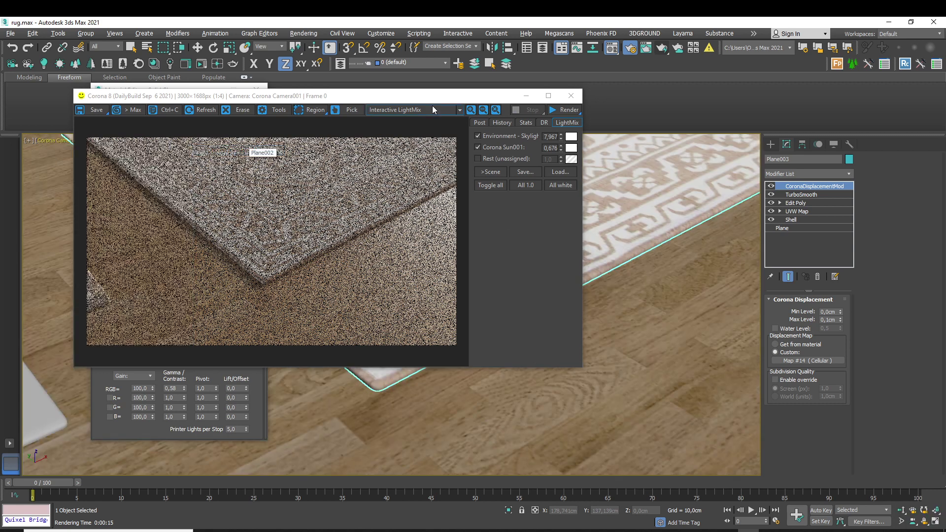
{"action": "left_click_drag", "start_coordinate": [433, 96], "coordinate": [323, 245]}
{"action": "scroll", "coordinate": [557, 256], "scroll_direction": "down", "scroll_amount": 5}
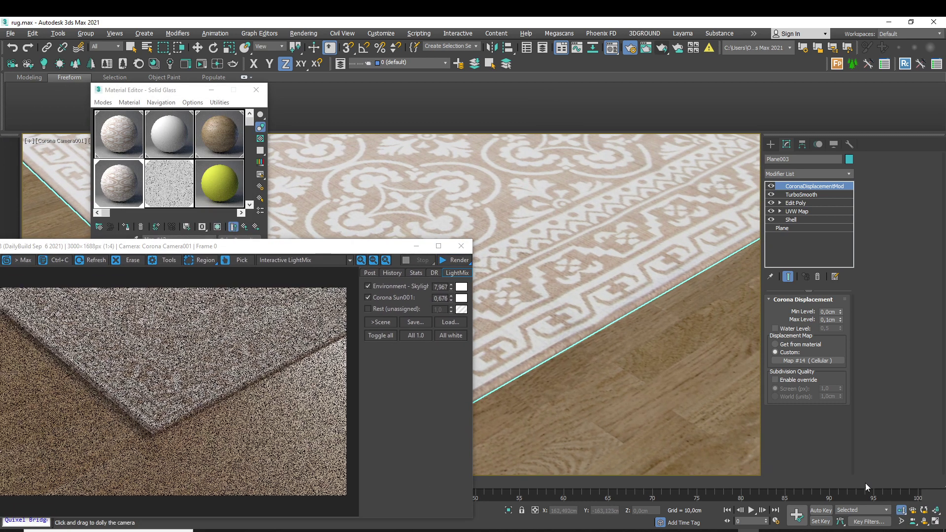
{"action": "left_click_drag", "start_coordinate": [511, 263], "coordinate": [545, 323]}
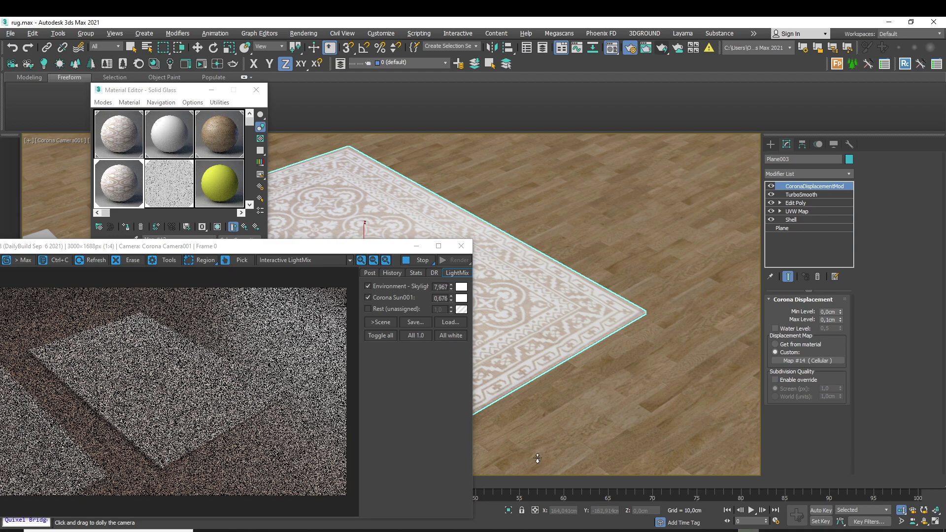
- Maximize the frame buffer for the wider camera render, add a render region around the rug's near corner, and examine it
{"action": "left_click", "coordinate": [445, 245]}
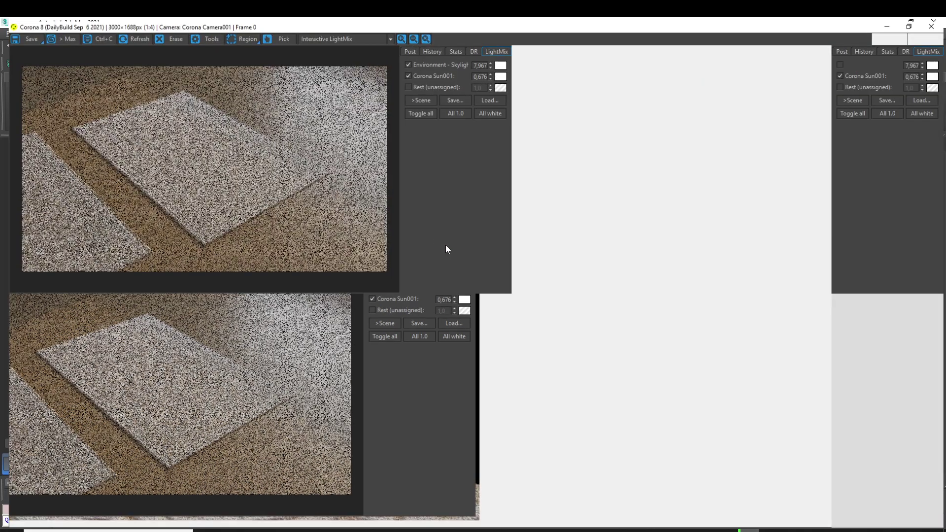
{"action": "scroll", "coordinate": [403, 352], "scroll_direction": "up", "scroll_amount": 2}
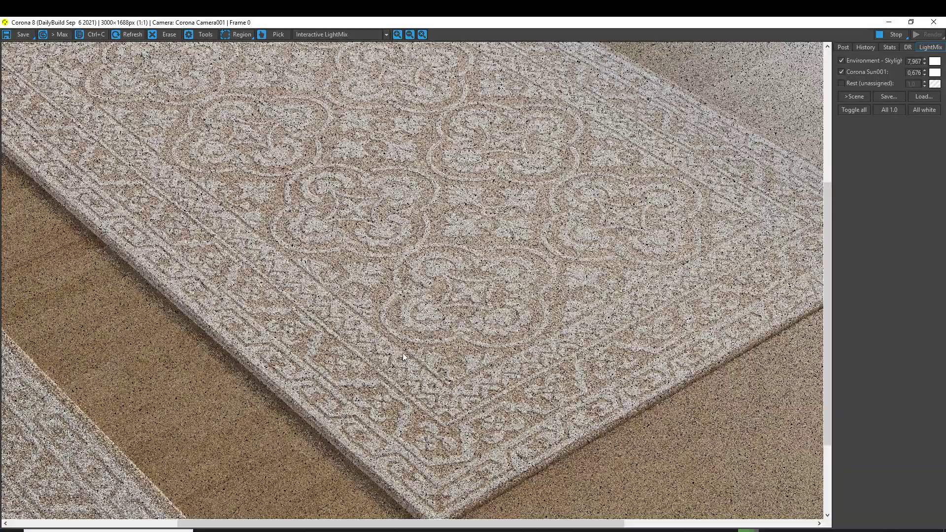
{"action": "scroll", "coordinate": [392, 356], "scroll_direction": "down", "scroll_amount": 1}
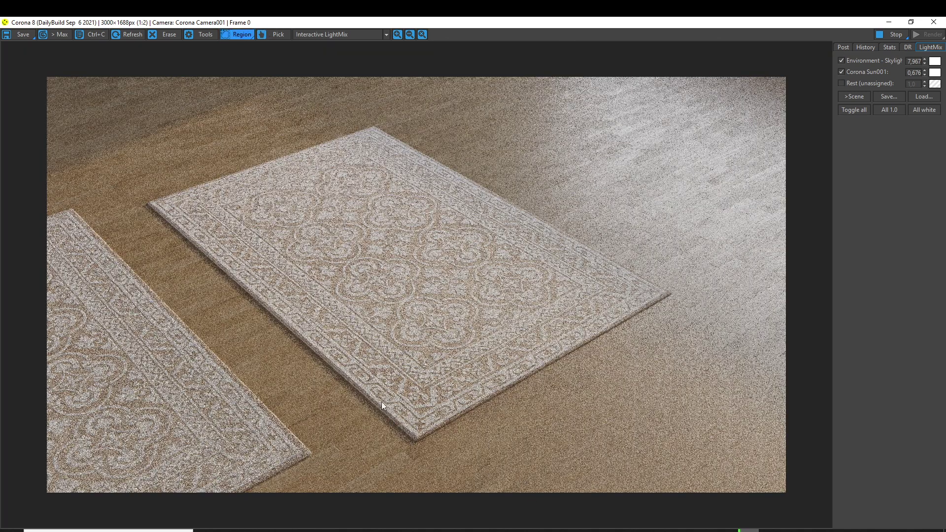
{"action": "left_click_drag", "start_coordinate": [370, 363], "coordinate": [501, 475]}
{"action": "scroll", "coordinate": [396, 426], "scroll_direction": "up", "scroll_amount": 1}
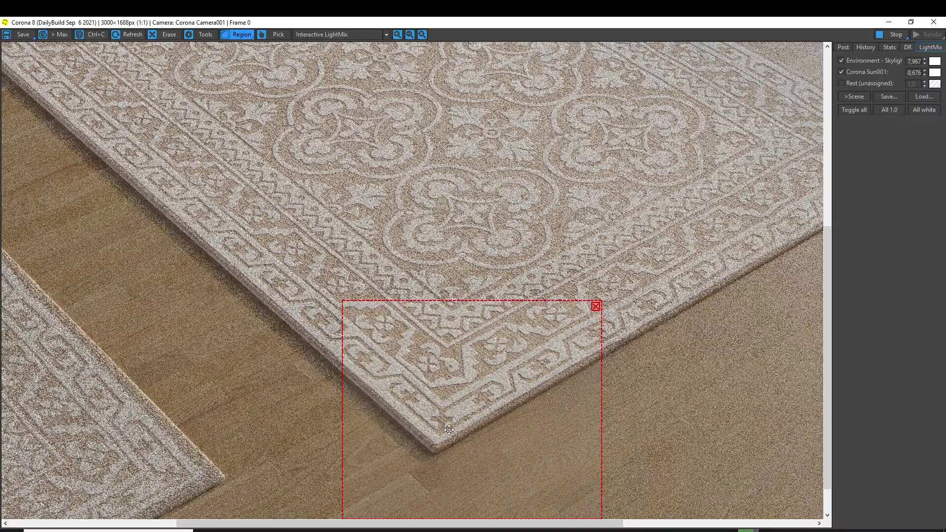
{"action": "scroll", "coordinate": [445, 452], "scroll_direction": "up", "scroll_amount": 1}
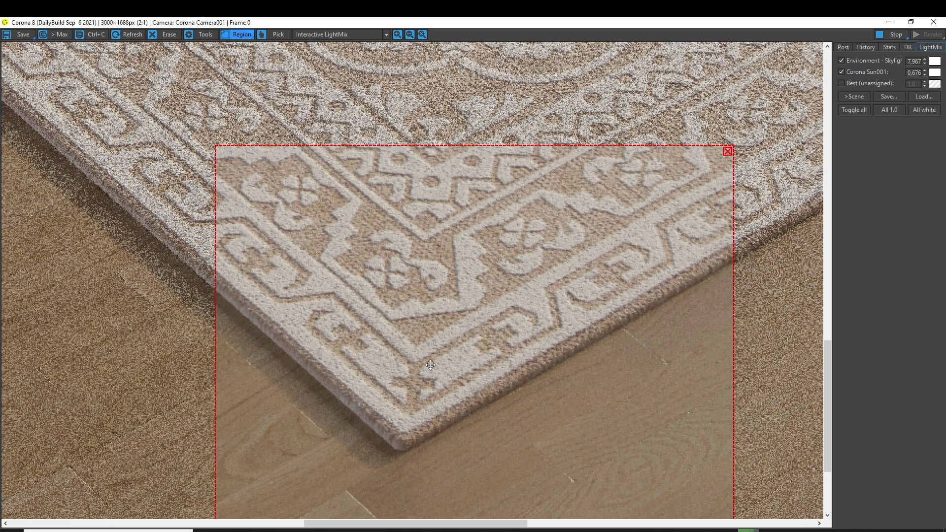
{"action": "middle_click_drag", "start_coordinate": [429, 364], "coordinate": [412, 394]}
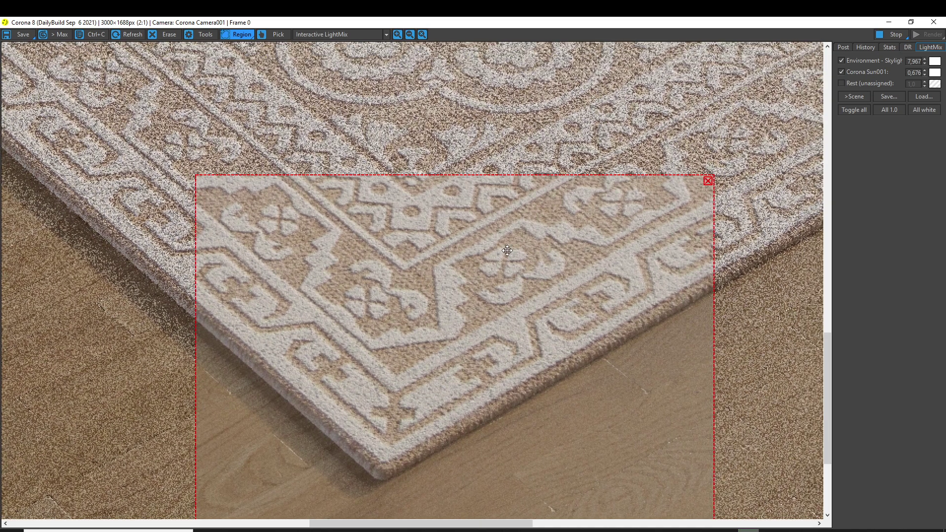
- Add a second render region around the neighbouring rug's corner and compare the two rugs
{"action": "scroll", "coordinate": [435, 303], "scroll_direction": "down", "scroll_amount": 1}
{"action": "middle_click_drag", "start_coordinate": [434, 339], "coordinate": [585, 321]}
{"action": "left_click_drag", "start_coordinate": [346, 381], "coordinate": [137, 518]}
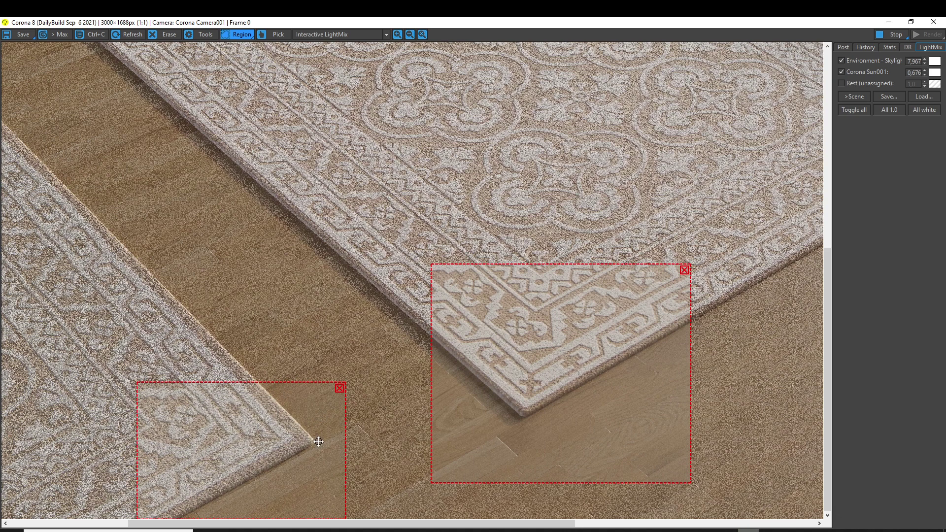
{"action": "scroll", "coordinate": [263, 466], "scroll_direction": "up", "scroll_amount": 1}
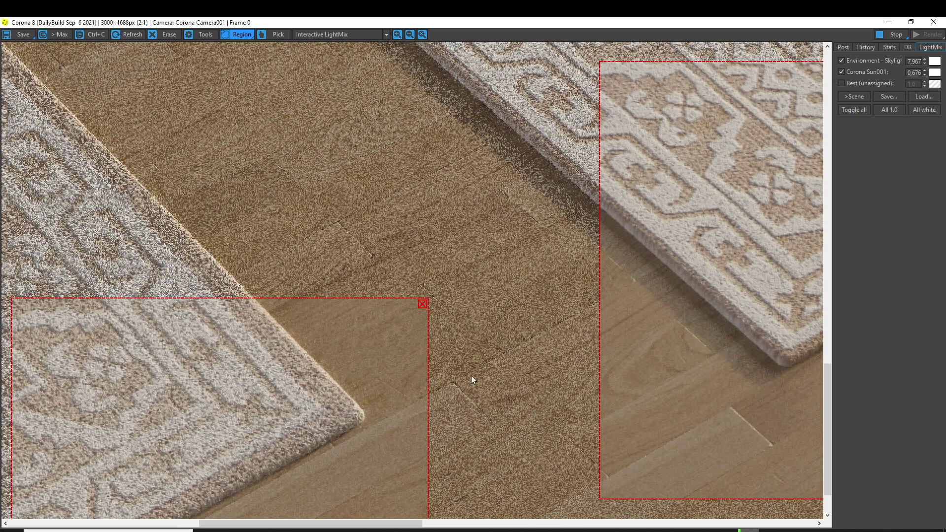
{"action": "middle_click_drag", "start_coordinate": [471, 375], "coordinate": [421, 368]}
- Move the first render region up over the nearest medallion and examine the pile and pattern there
{"action": "scroll", "coordinate": [420, 368], "scroll_direction": "down", "scroll_amount": 1}
{"action": "middle_click_drag", "start_coordinate": [631, 313], "coordinate": [538, 436]}
{"action": "left_click_drag", "start_coordinate": [493, 435], "coordinate": [486, 314]}
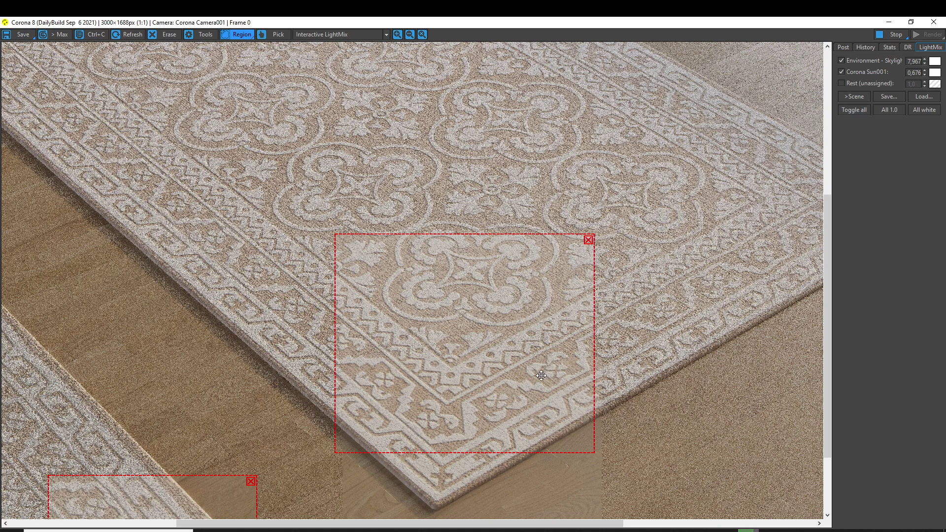
{"action": "scroll", "coordinate": [499, 312], "scroll_direction": "up", "scroll_amount": 1}
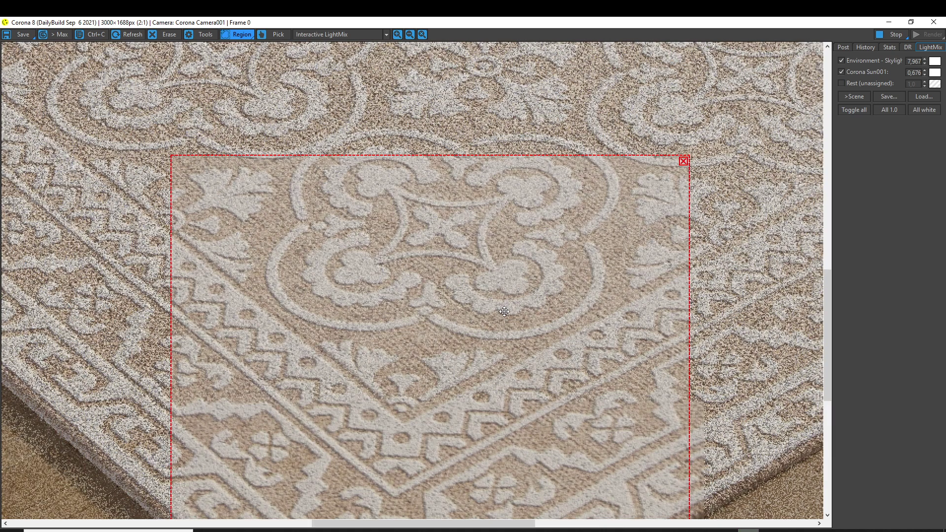
{"action": "middle_click_drag", "start_coordinate": [518, 329], "coordinate": [542, 217]}
- Move the main rug's render region over its right-hand corner and inspect the edge close up
{"action": "scroll", "coordinate": [542, 218], "scroll_direction": "down", "scroll_amount": 1}
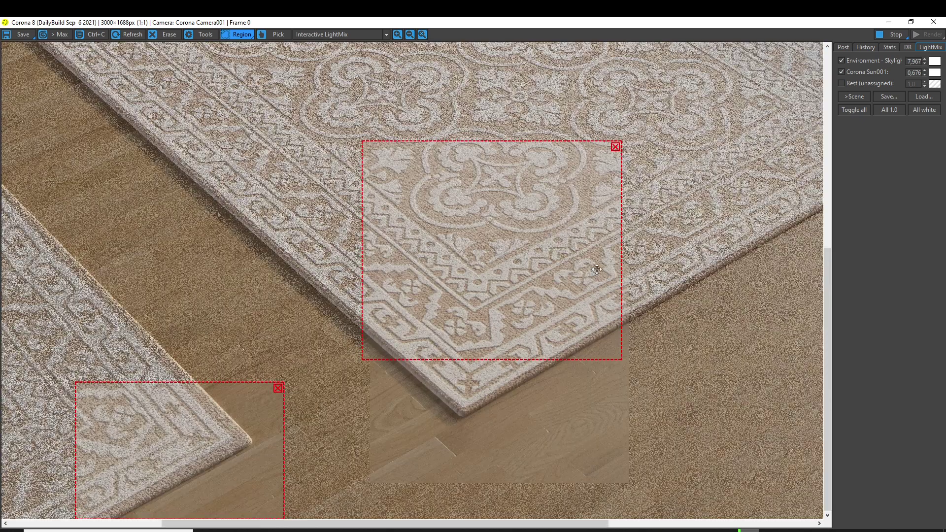
{"action": "middle_click_drag", "start_coordinate": [575, 254], "coordinate": [363, 368]}
{"action": "left_click_drag", "start_coordinate": [682, 72], "coordinate": [821, 290]}
{"action": "left_click_drag", "start_coordinate": [863, 187], "coordinate": [734, 220]}
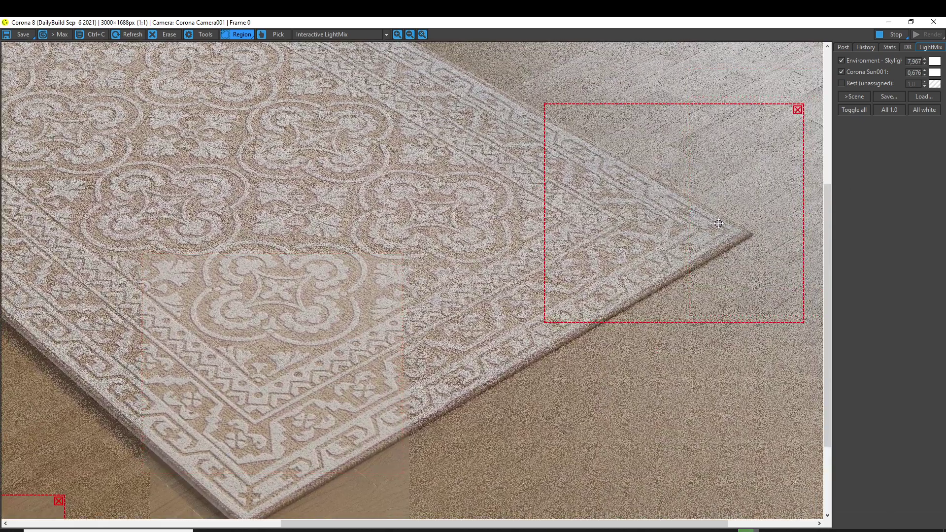
{"action": "scroll", "coordinate": [775, 212], "scroll_direction": "up", "scroll_amount": 1}
{"action": "scroll", "coordinate": [664, 240], "scroll_direction": "down", "scroll_amount": 1}
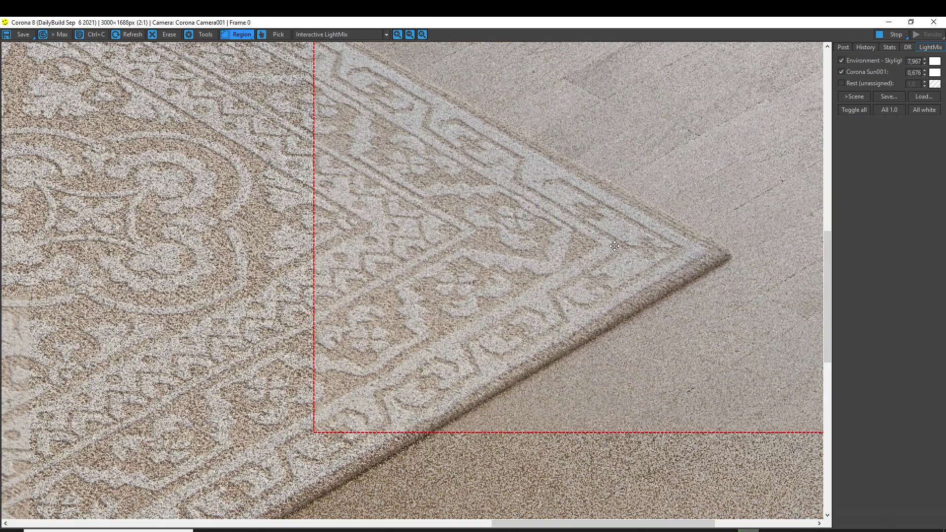
- Examine the refined rug render as a whole and up close at the near corner's pile and edges
{"action": "scroll", "coordinate": [665, 240], "scroll_direction": "down", "scroll_amount": 2}
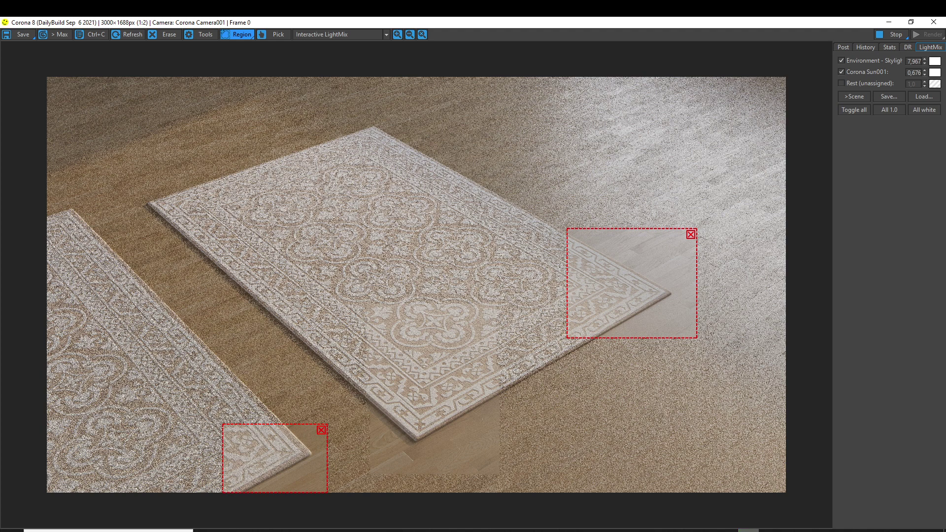
{"action": "scroll", "coordinate": [446, 352], "scroll_direction": "up", "scroll_amount": 2}
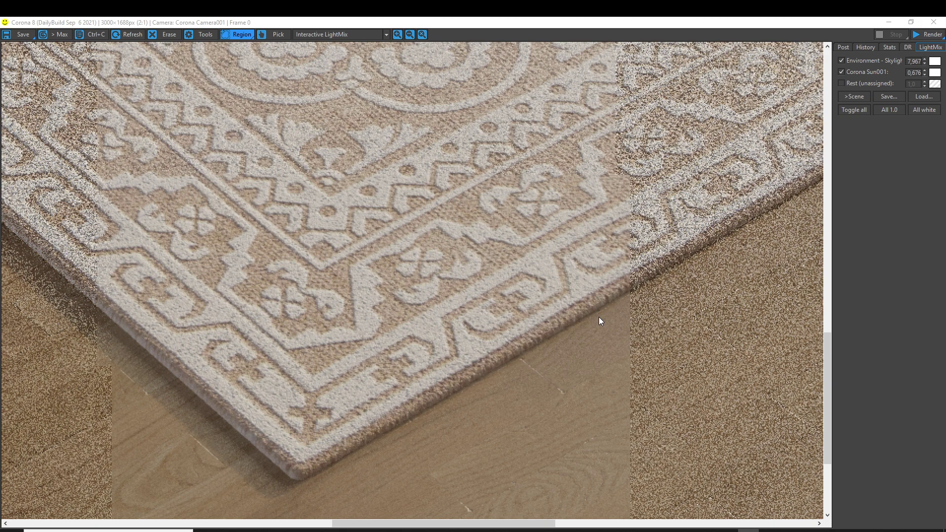
{"action": "scroll", "coordinate": [252, 363], "scroll_direction": "up", "scroll_amount": 1}
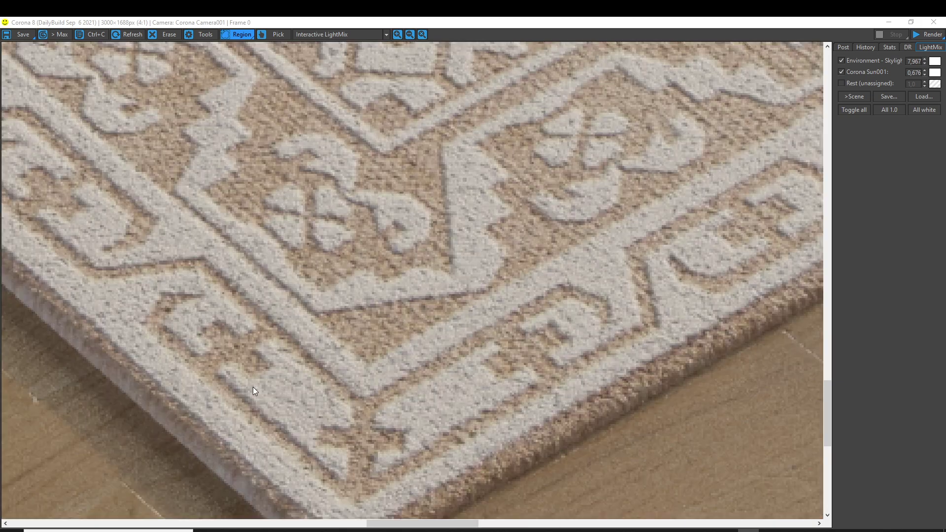
{"action": "scroll", "coordinate": [296, 342], "scroll_direction": "down", "scroll_amount": 2}
{"action": "scroll", "coordinate": [401, 415], "scroll_direction": "up", "scroll_amount": 2}
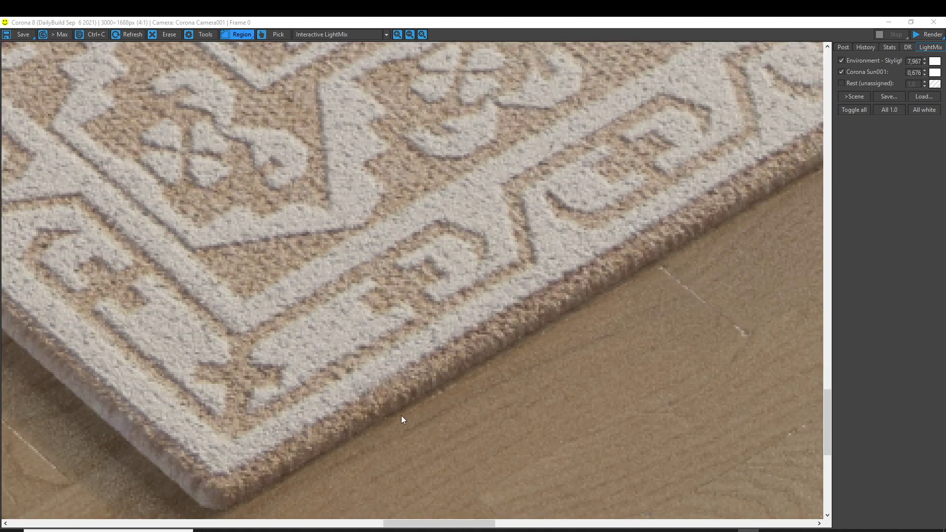
{"action": "scroll", "coordinate": [387, 399], "scroll_direction": "down", "scroll_amount": 3}
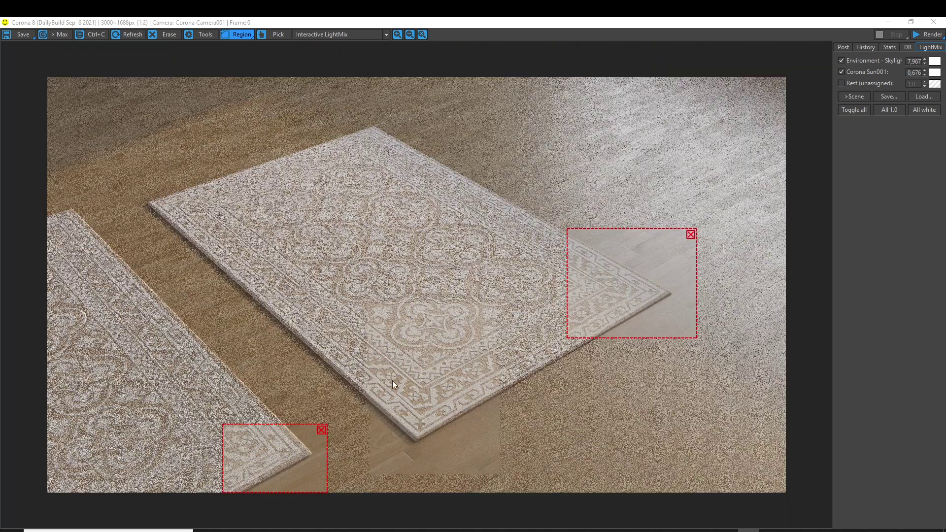
{"action": "scroll", "coordinate": [473, 377], "scroll_direction": "up", "scroll_amount": 1}
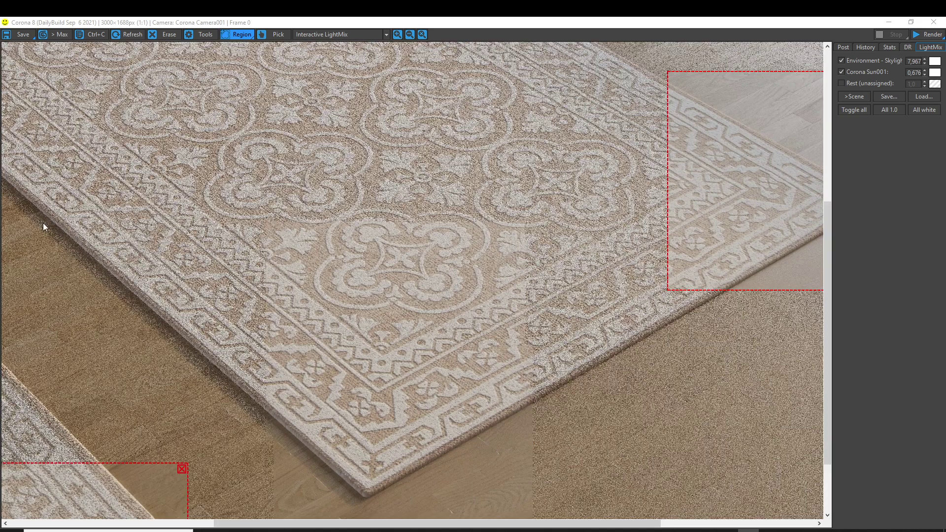